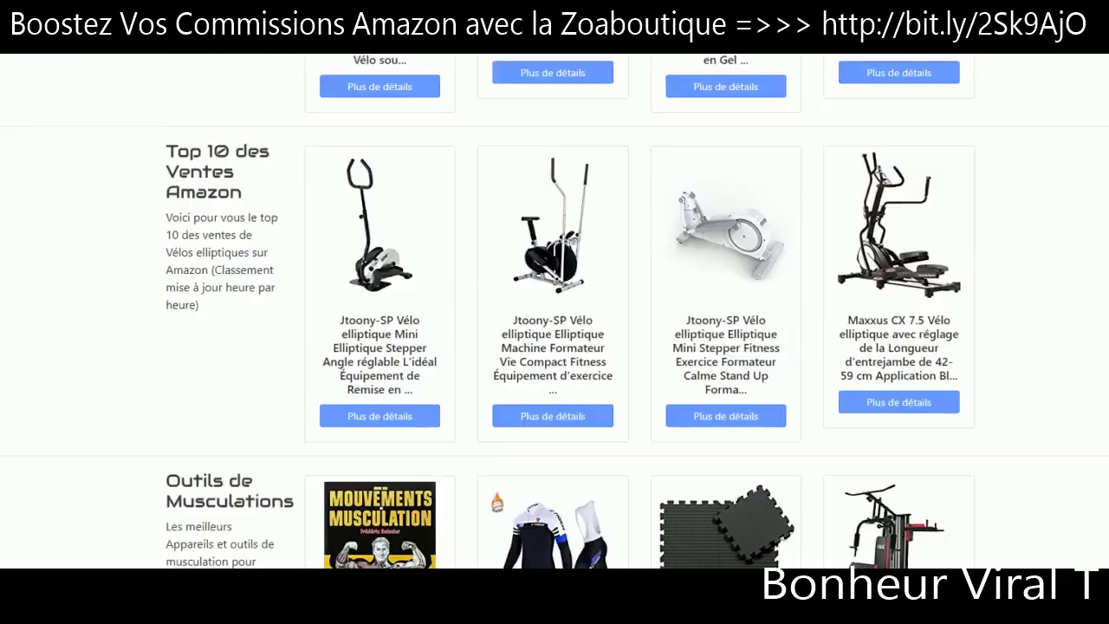
Examine the shop's home page and its product sections, from Vélos elliptiques through Vélos de Course
scroll(554, 312, "up", 12)
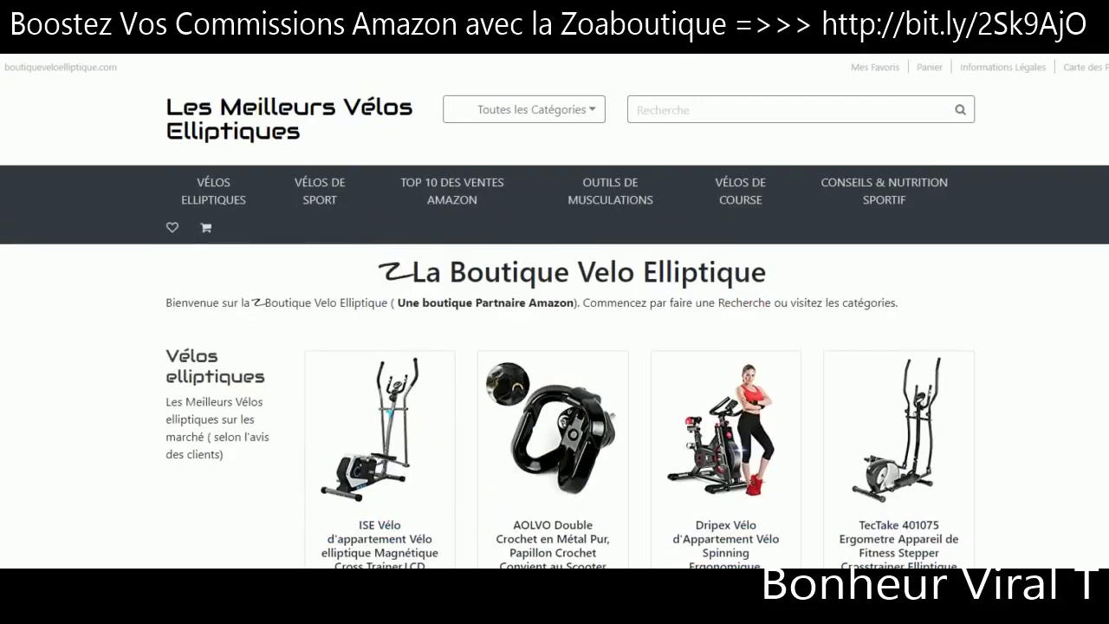
scroll(554, 312, "down", 3)
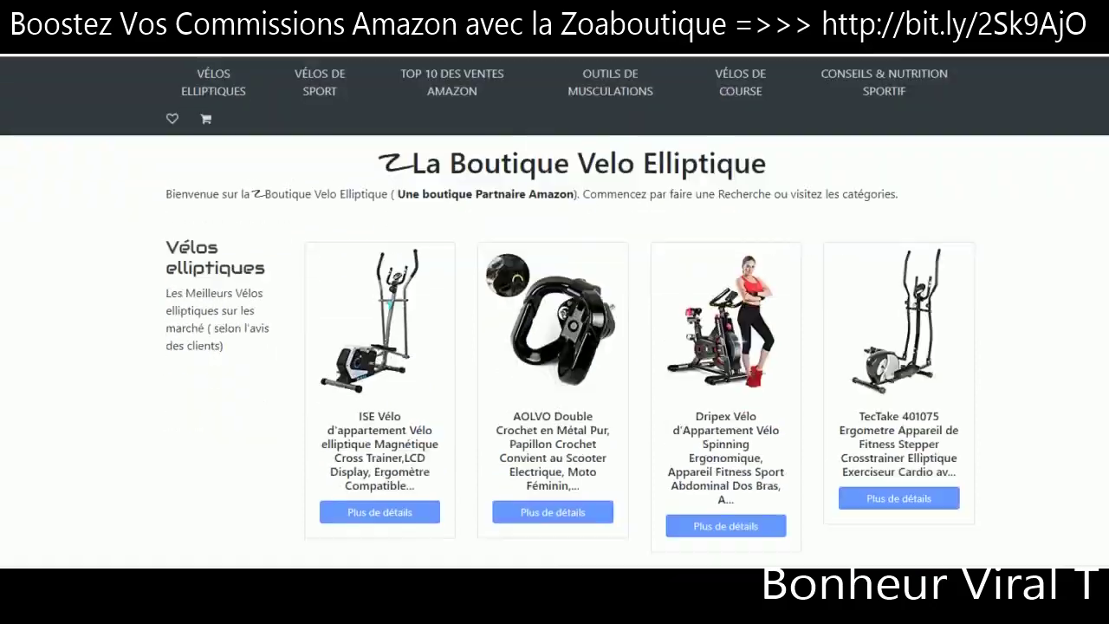
scroll(554, 312, "down", 2)
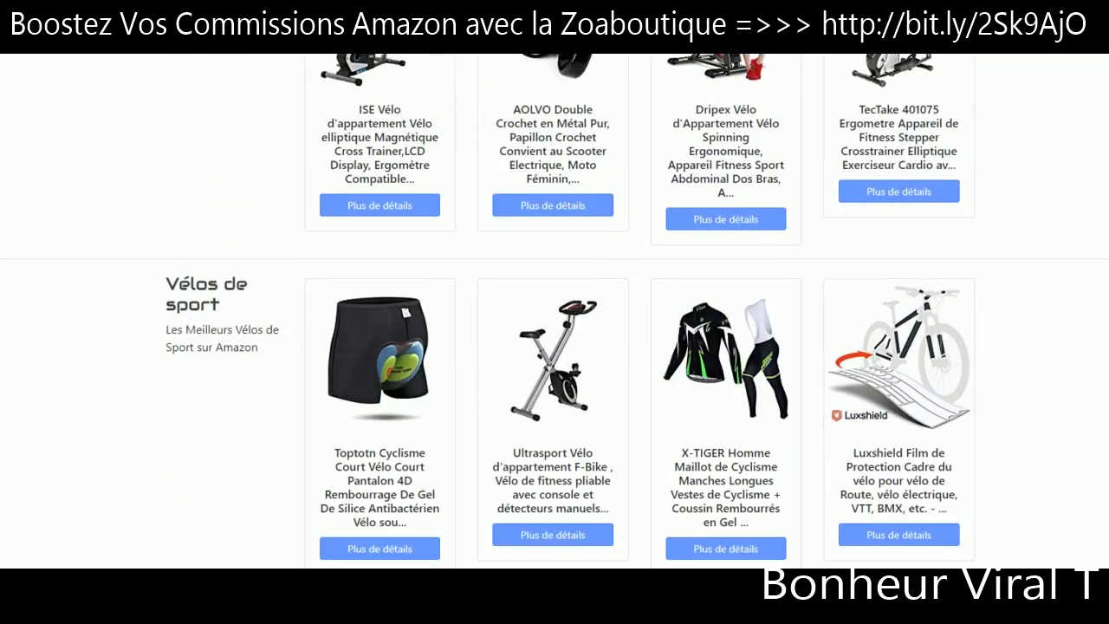
scroll(554, 312, "up", 5)
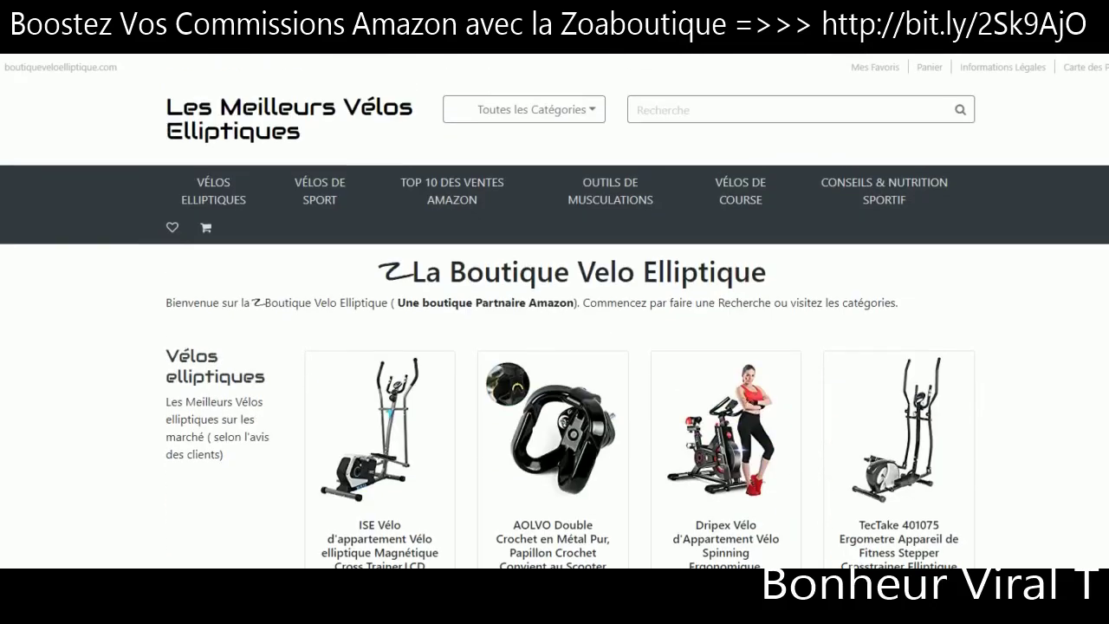
scroll(554, 312, "down", 2)
scroll(555, 312, "up", 1)
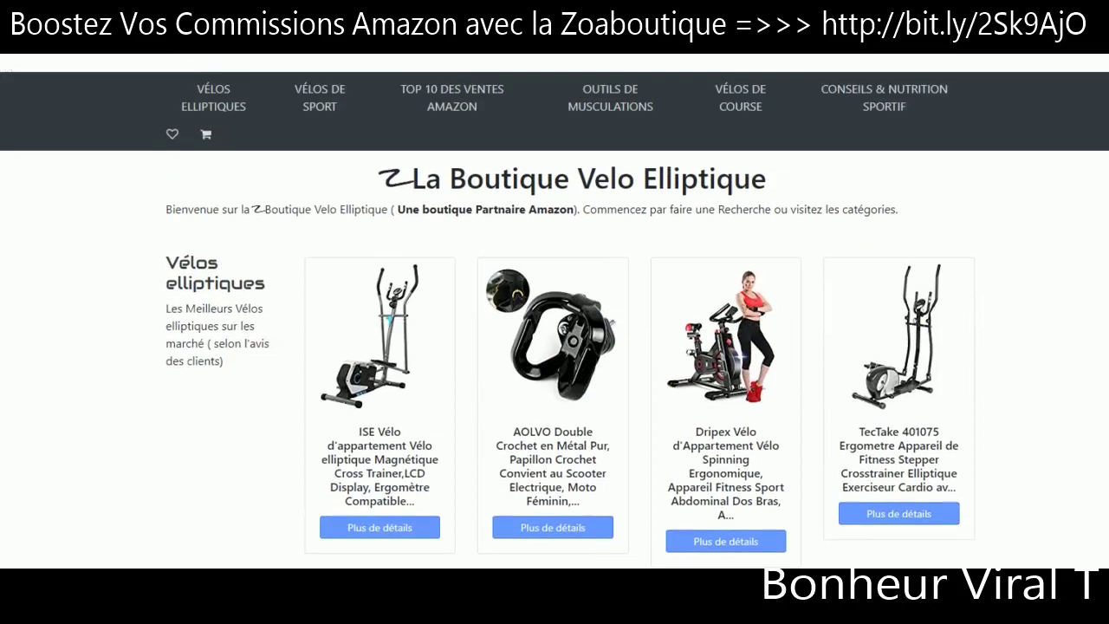
scroll(554, 312, "up", 1)
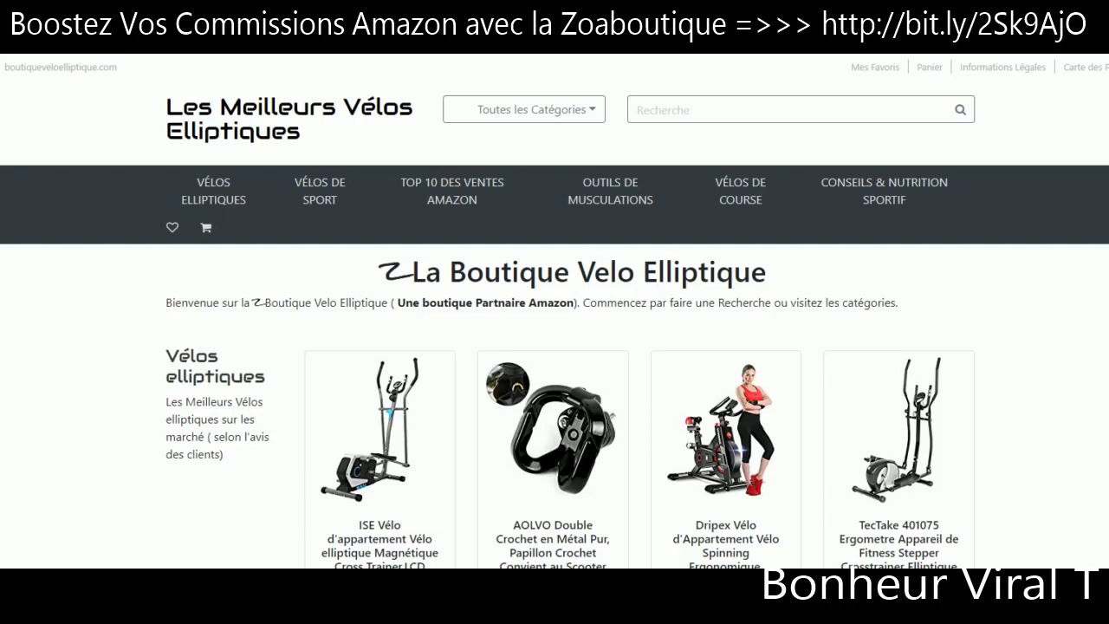
scroll(570, 311, "down", 8)
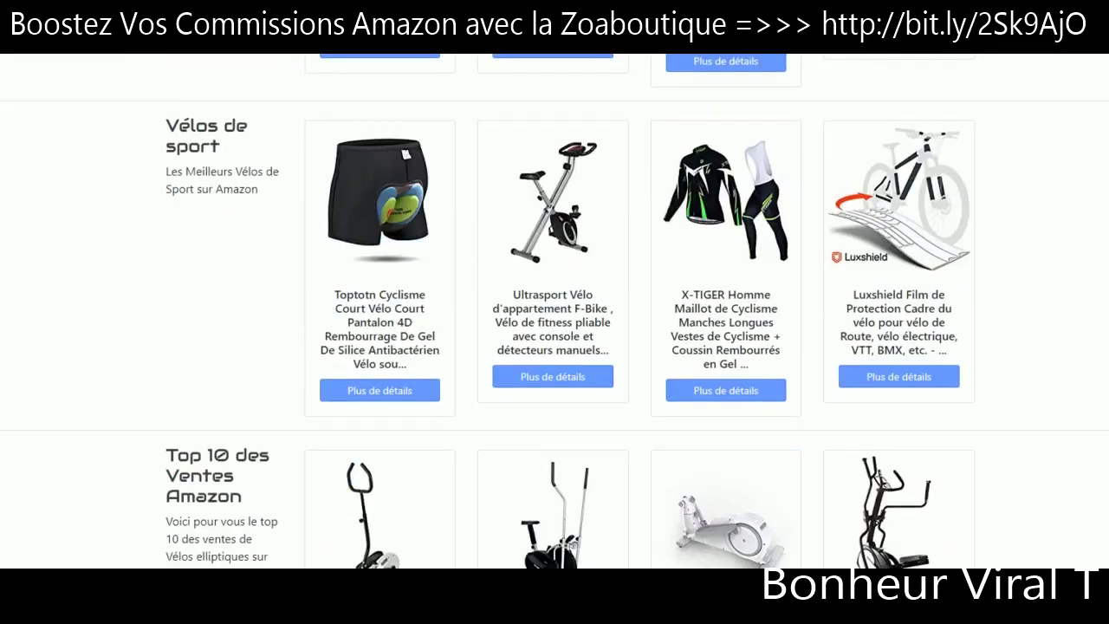
scroll(570, 311, "down", 7)
scroll(570, 311, "up", 8)
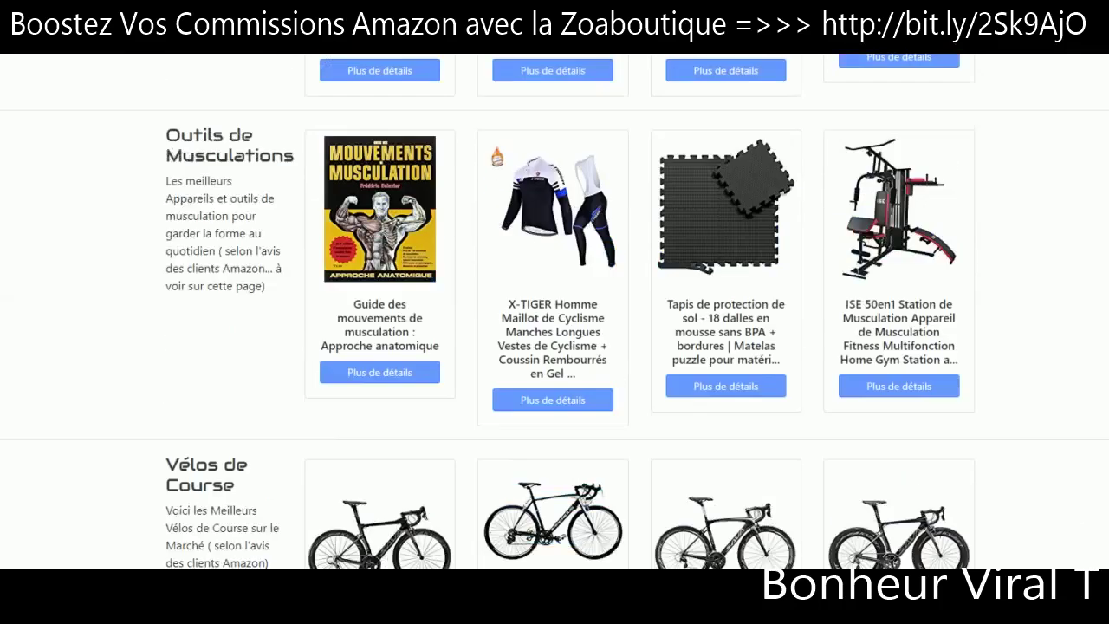
scroll(555, 312, "up", 7)
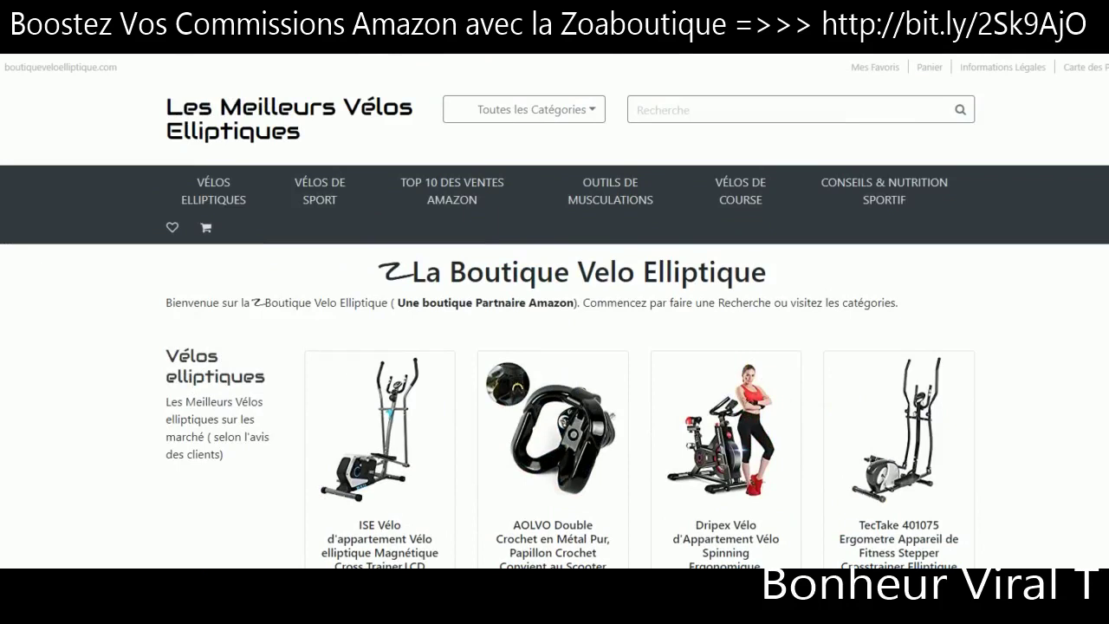
scroll(554, 312, "down", 4)
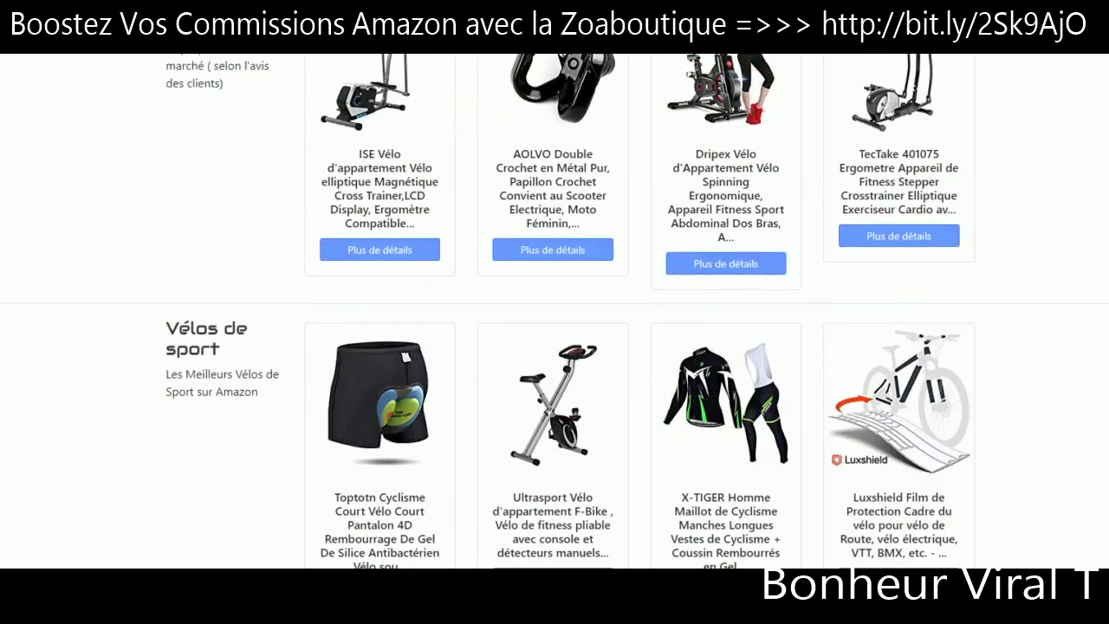
Open the details page of the AOLVO double hook and examine its features, description and related articles
left_click(556, 251)
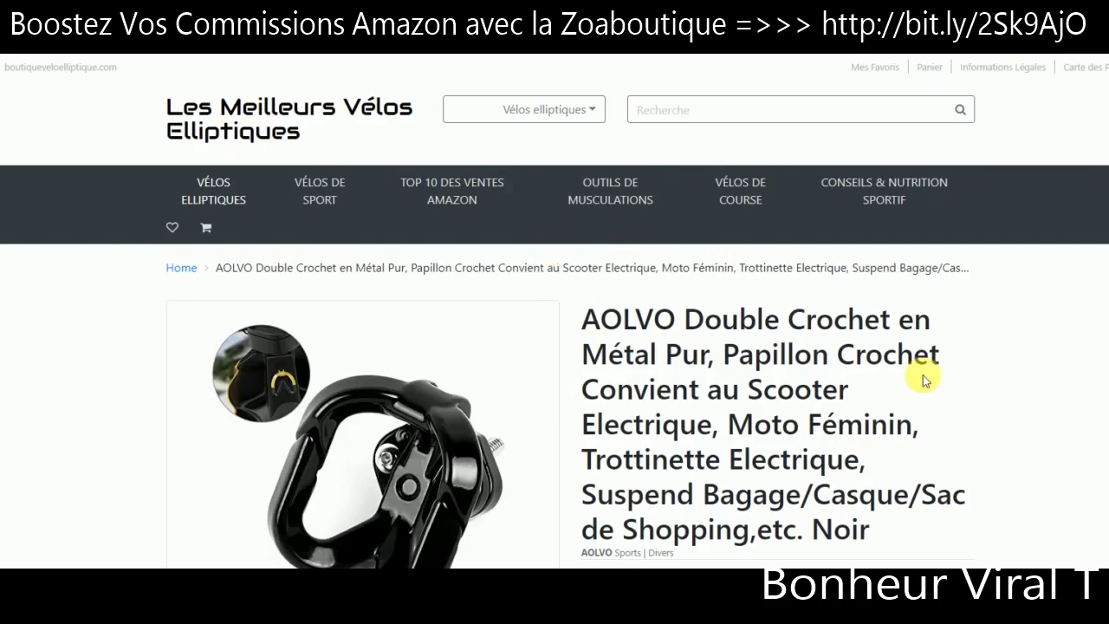
scroll(554, 312, "down", 3)
scroll(555, 312, "down", 2)
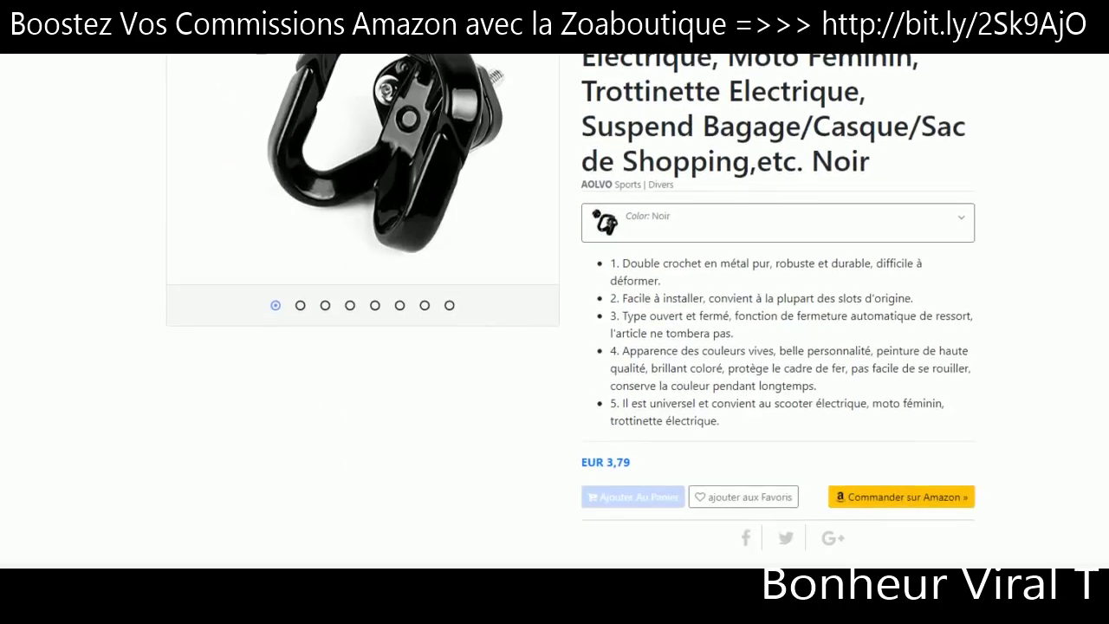
scroll(555, 312, "down", 5)
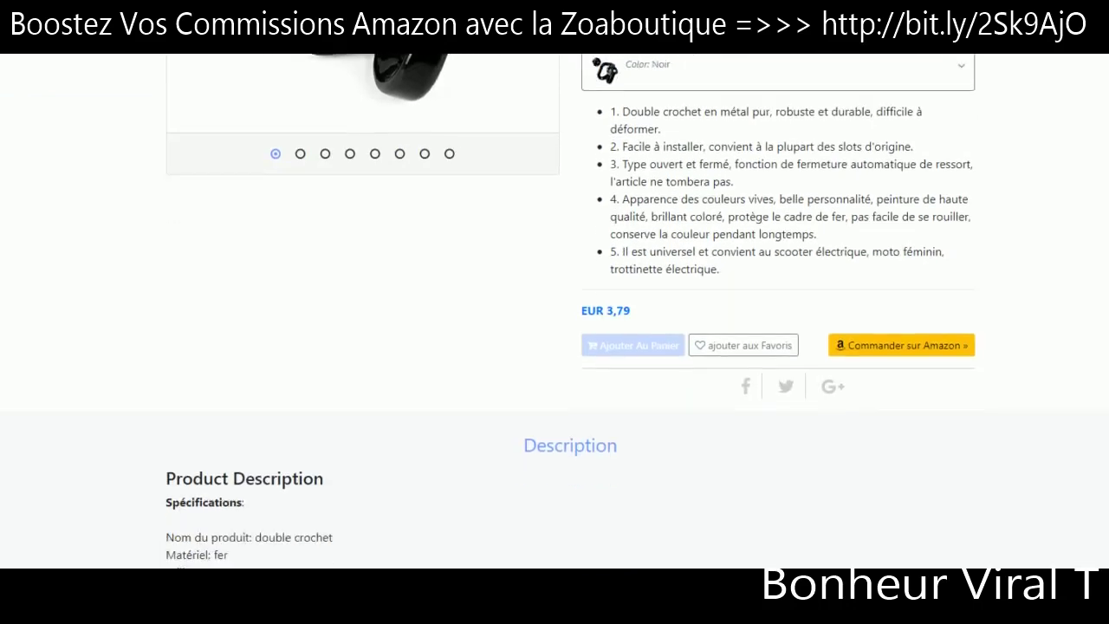
scroll(554, 312, "down", 4)
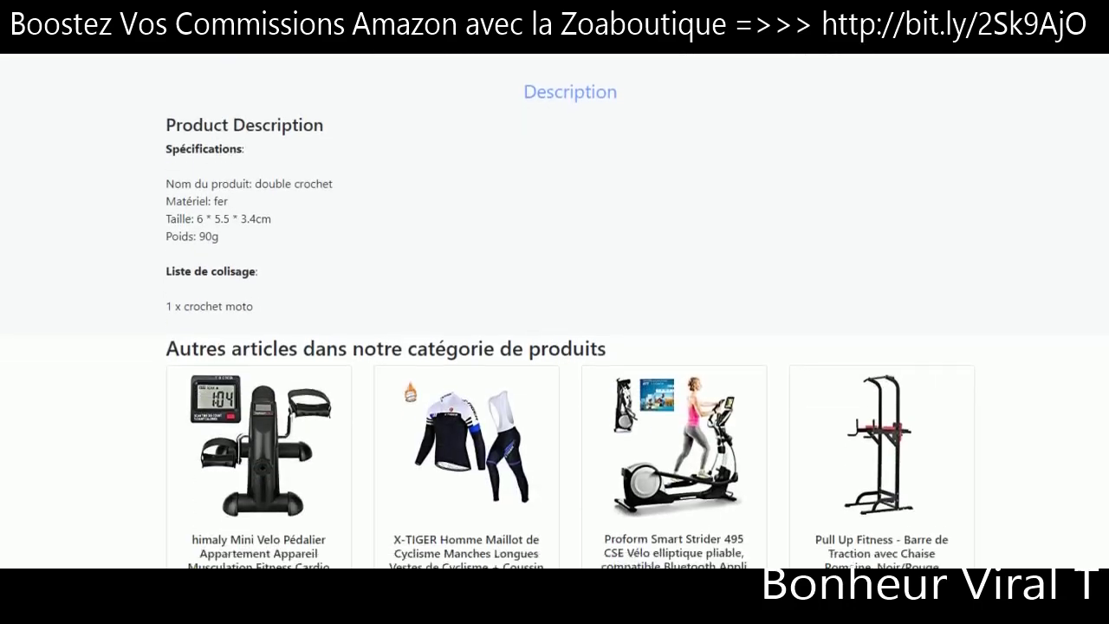
scroll(554, 311, "down", 7)
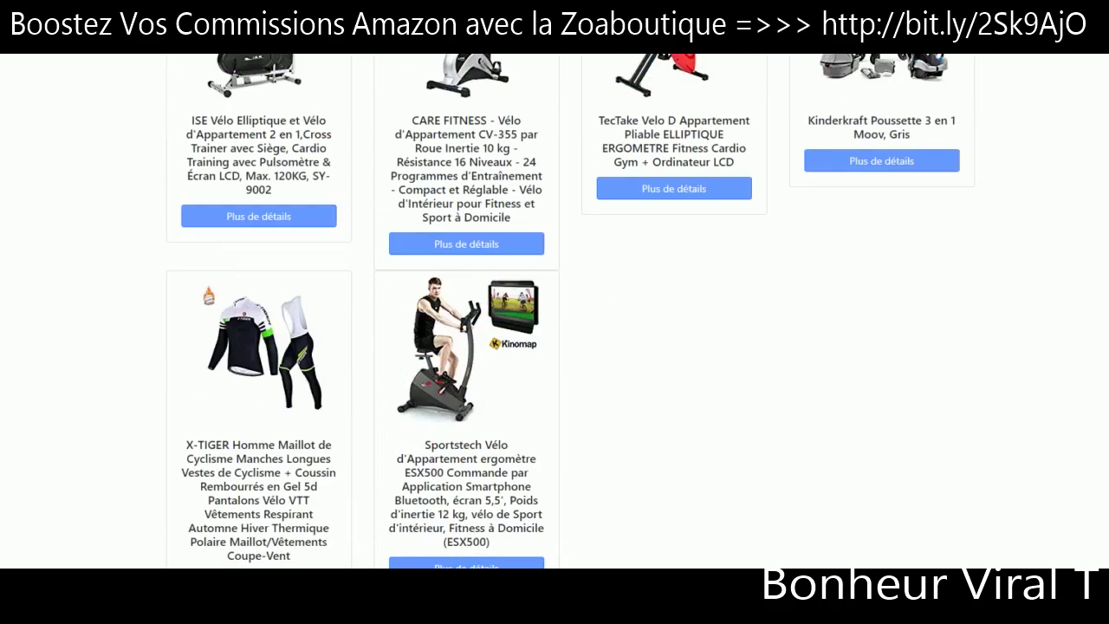
scroll(554, 312, "up", 10)
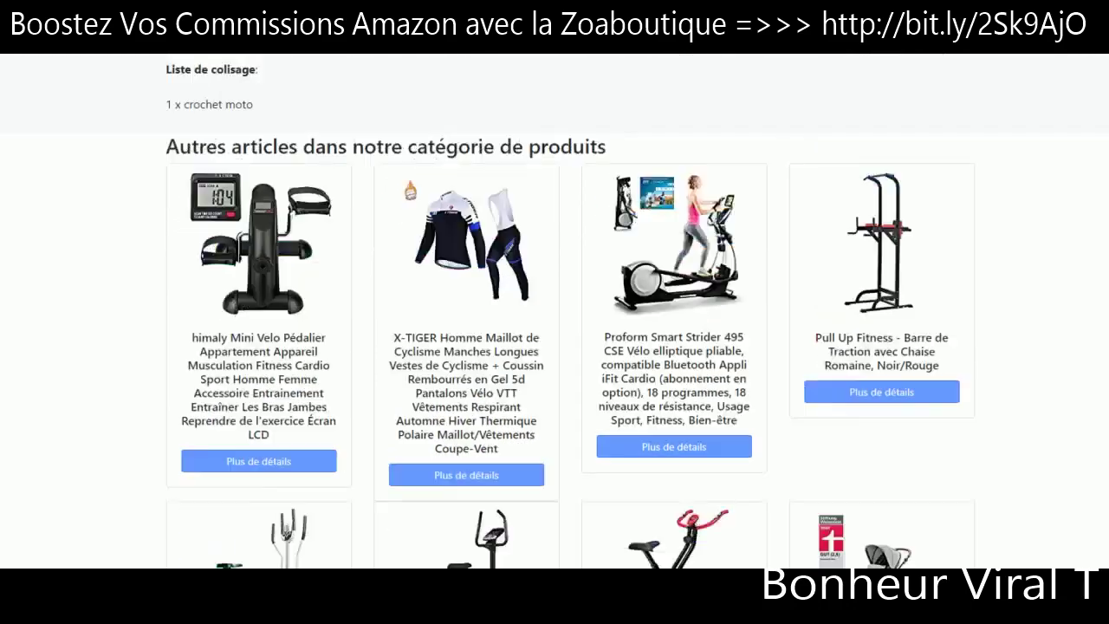
scroll(555, 312, "up", 8)
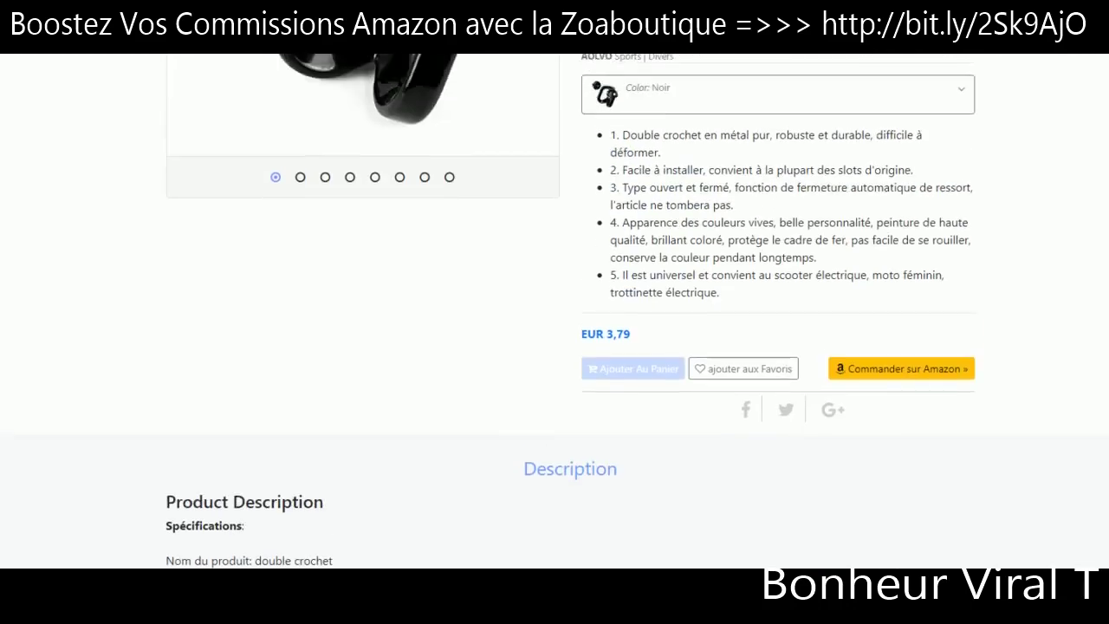
scroll(554, 312, "up", 3)
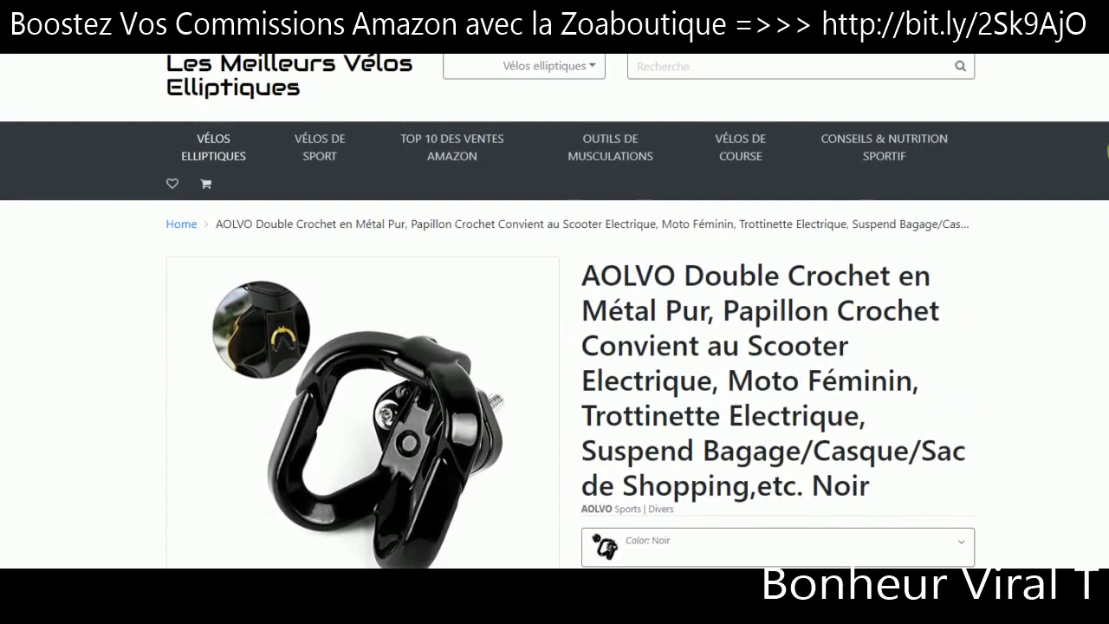
scroll(554, 312, "up", 1)
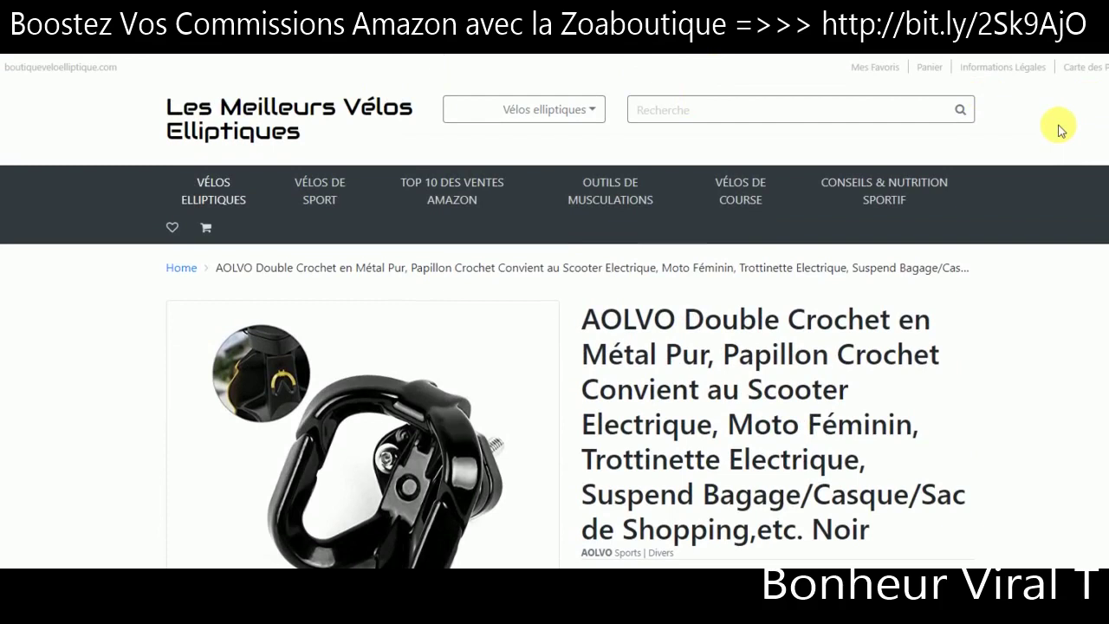
Review the AOLVO hook's feature list, product specifications and the other articles in its category once more
key("BackSpace")
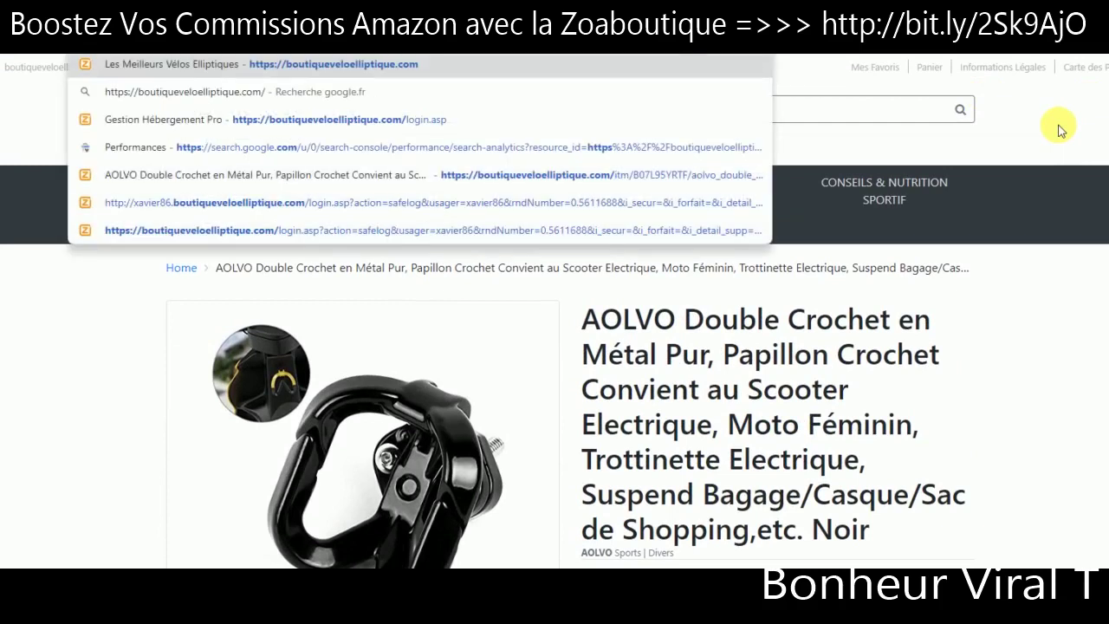
left_click_drag(1108, 130, 1108, 182)
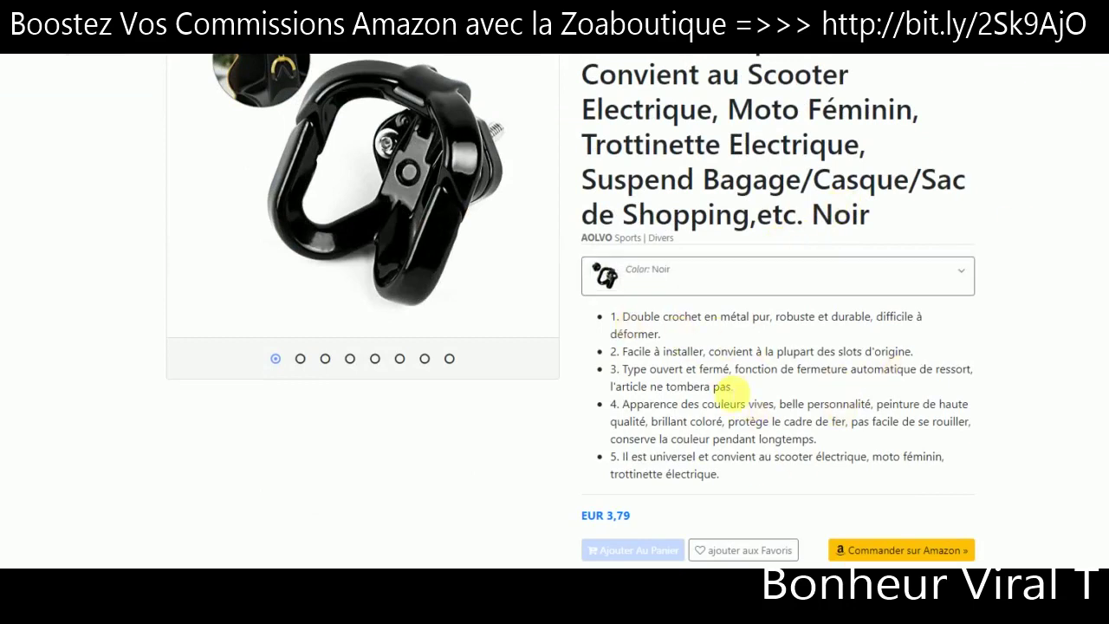
scroll(570, 312, "down", 5)
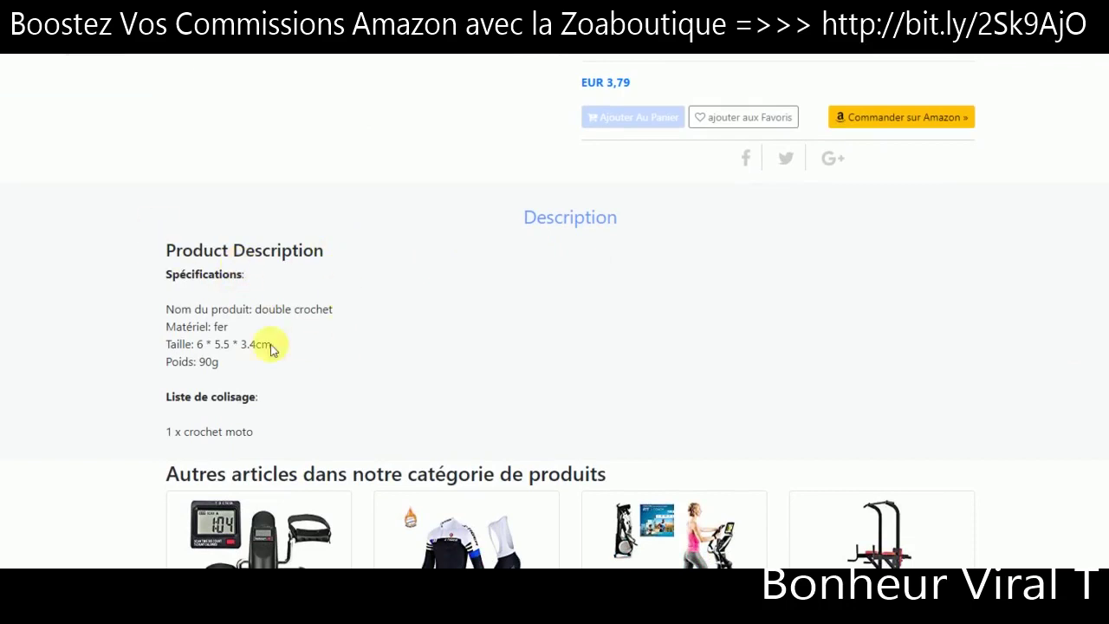
scroll(570, 312, "down", 6)
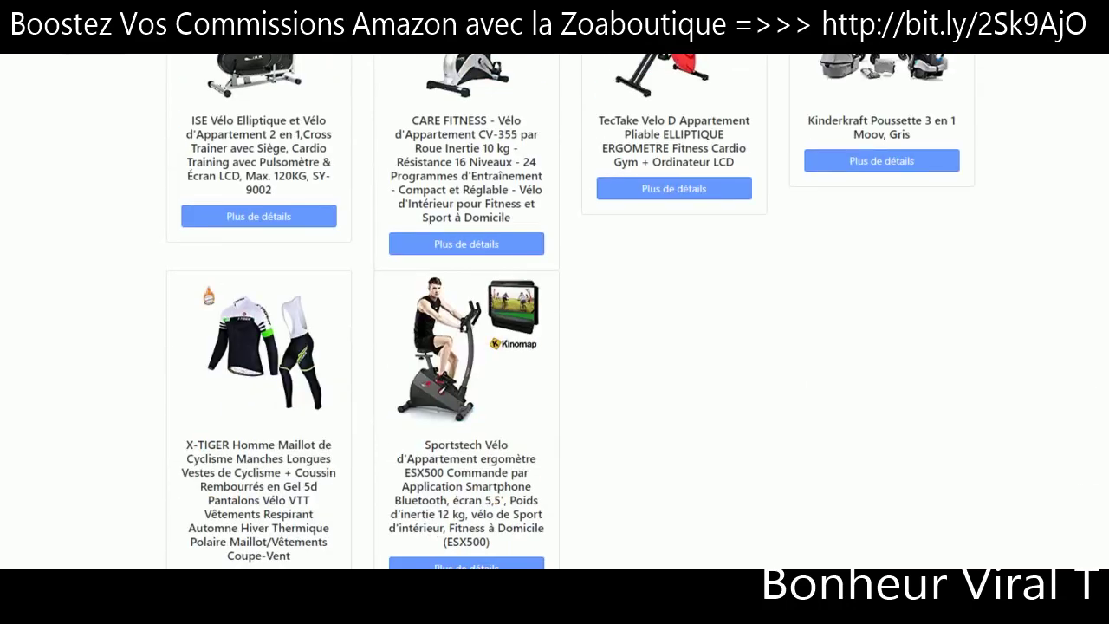
scroll(555, 312, "up", 15)
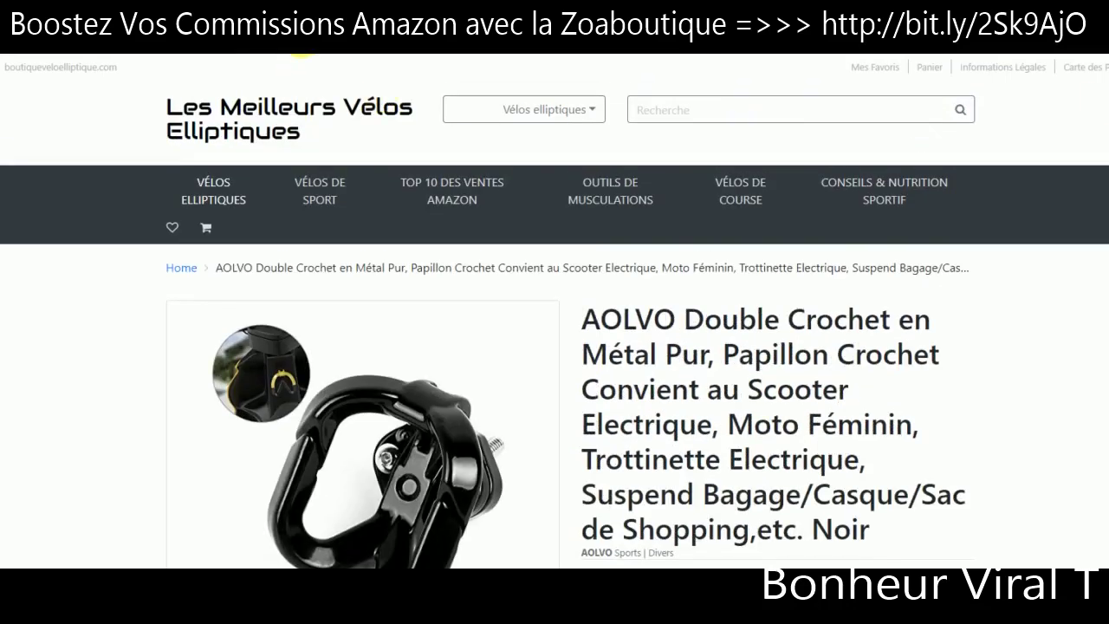
Load the shop's z-admin.php page and log in to the administration with the prefilled credentials
type("z-admin")
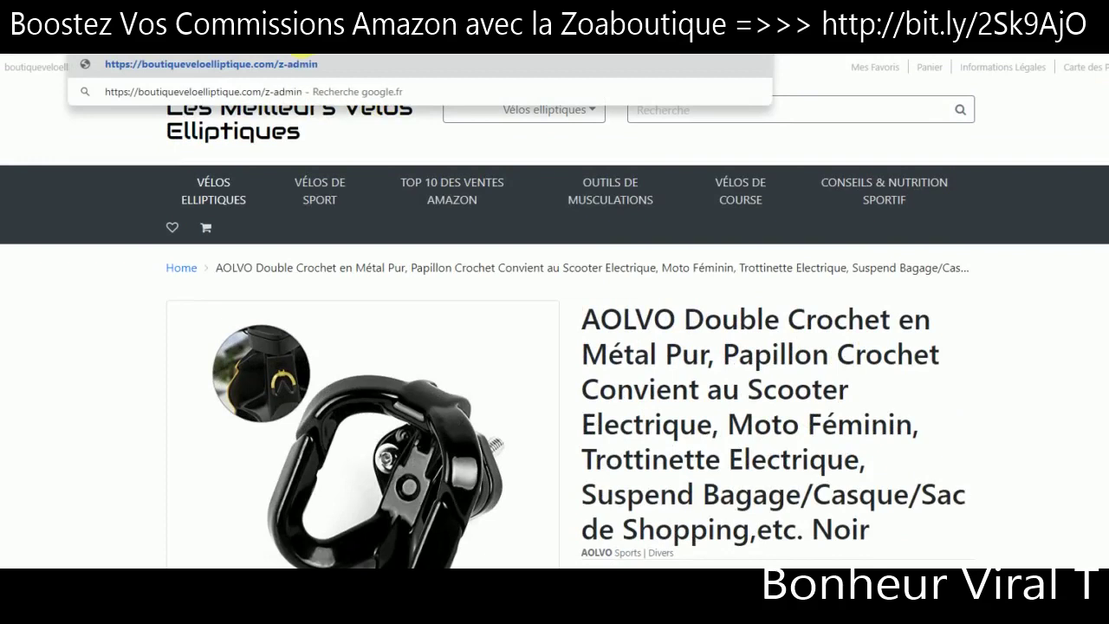
type(".php")
key("Return")
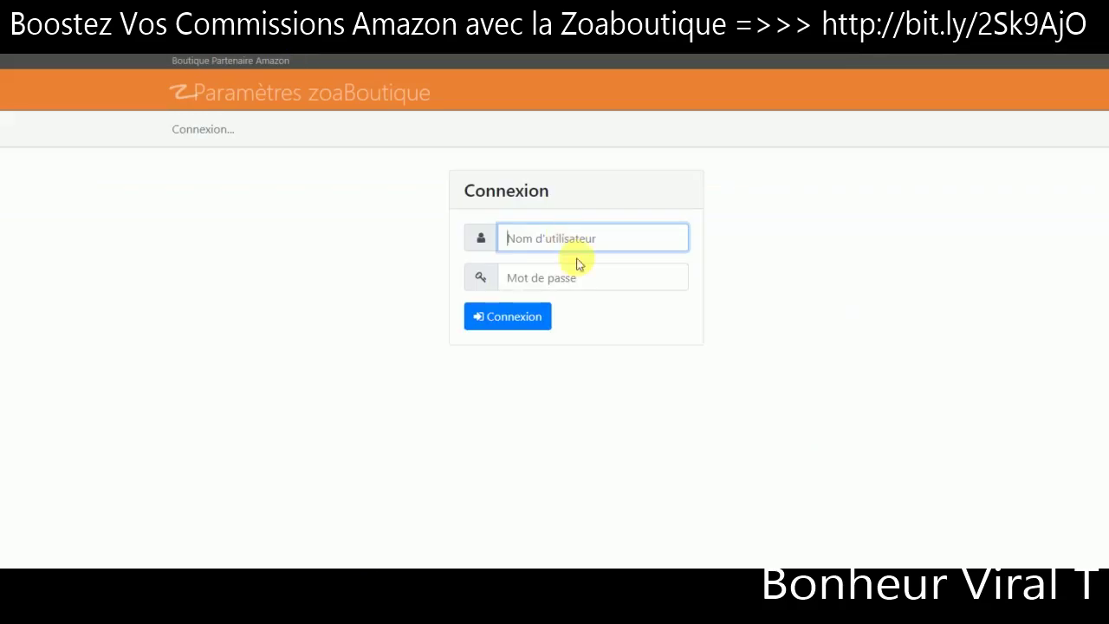
left_click(521, 320)
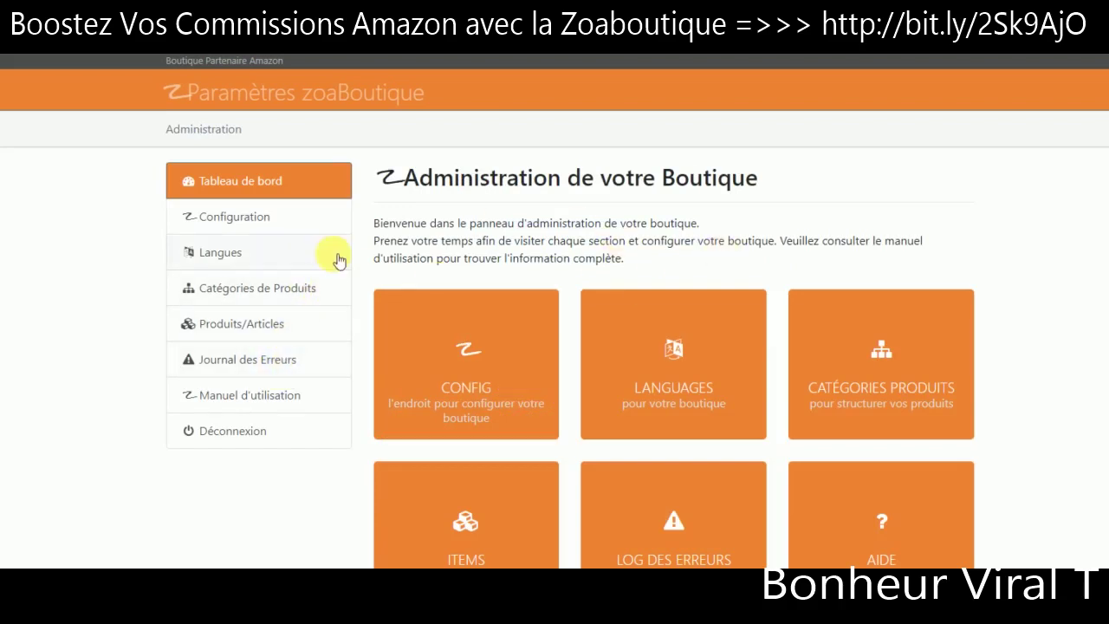
Show the shop's Produits/Articles in list view, down to the adidas Tapis d'Entrainement entry and its tools
left_click(255, 330)
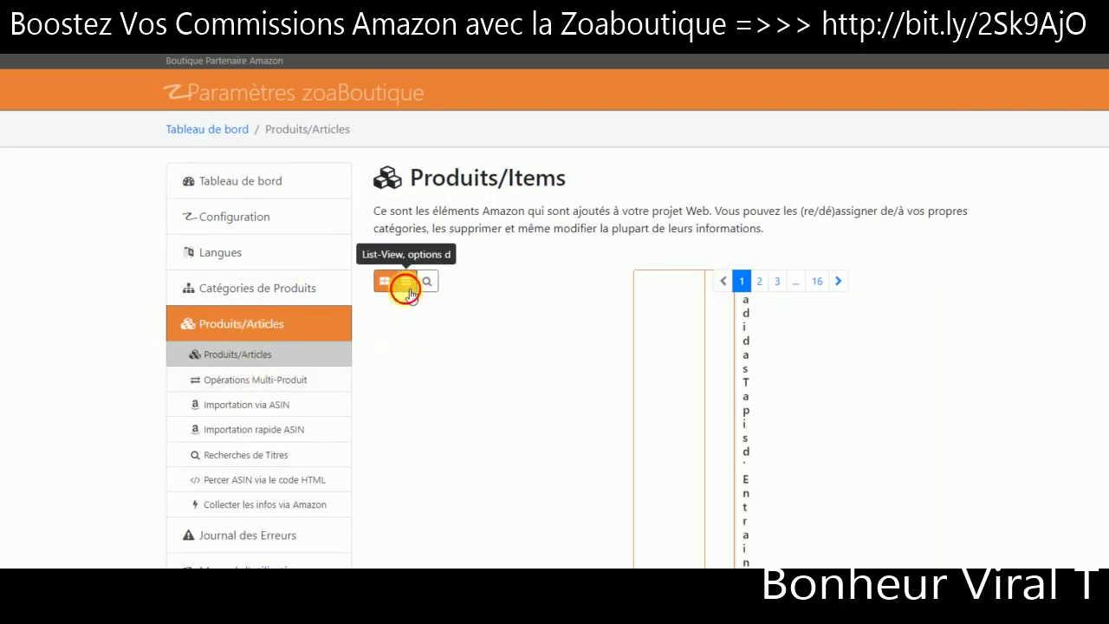
left_click(409, 289)
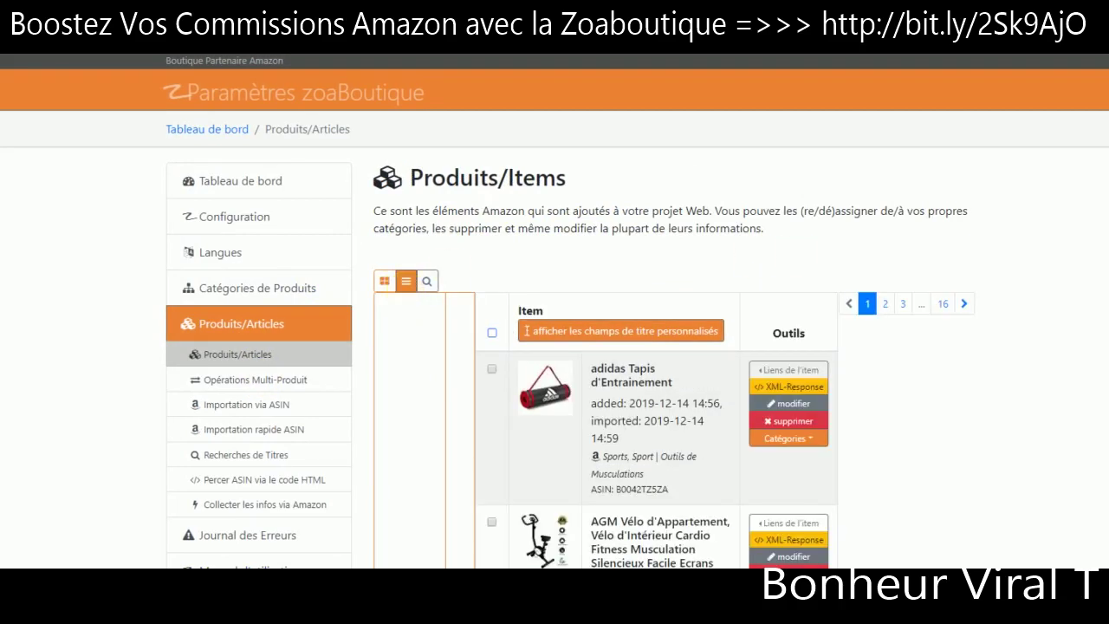
scroll(1014, 165, "down", 3)
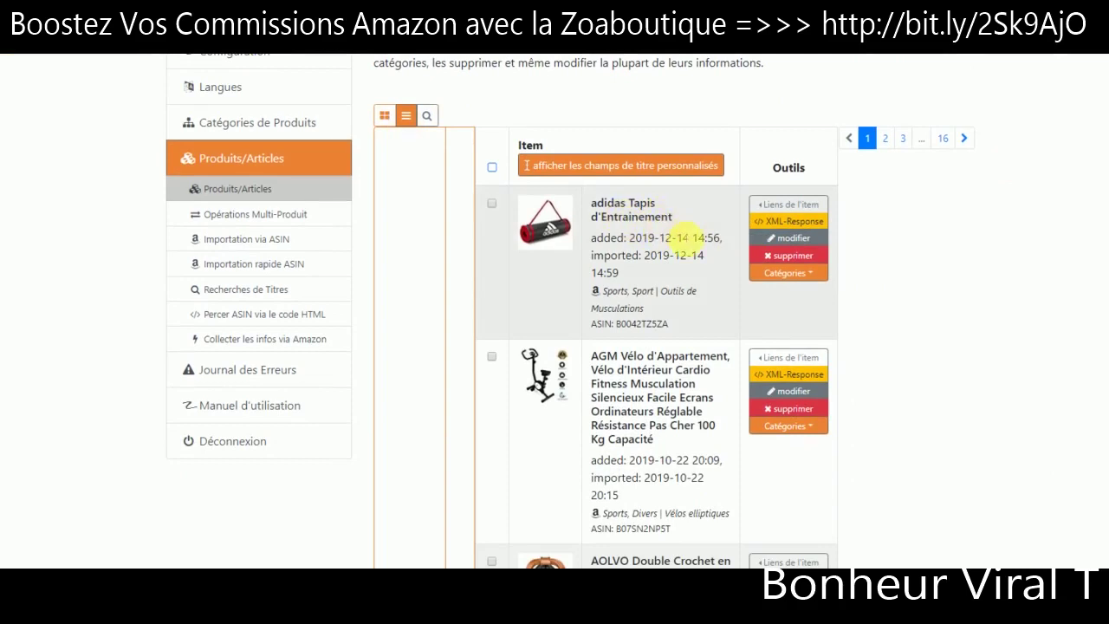
right_click(783, 223)
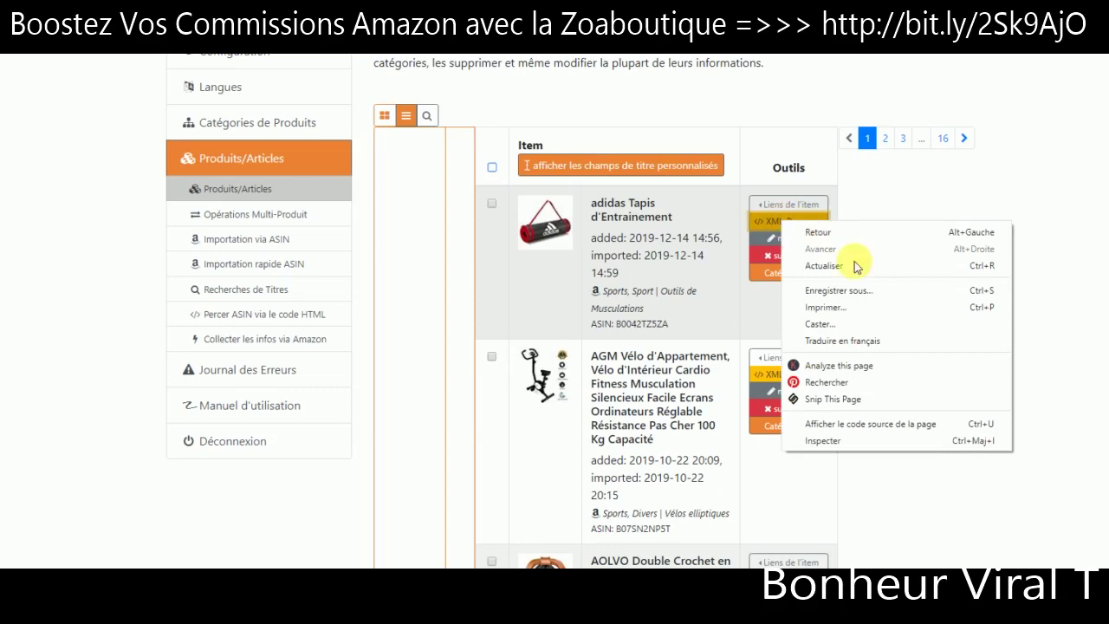
left_click(1026, 187)
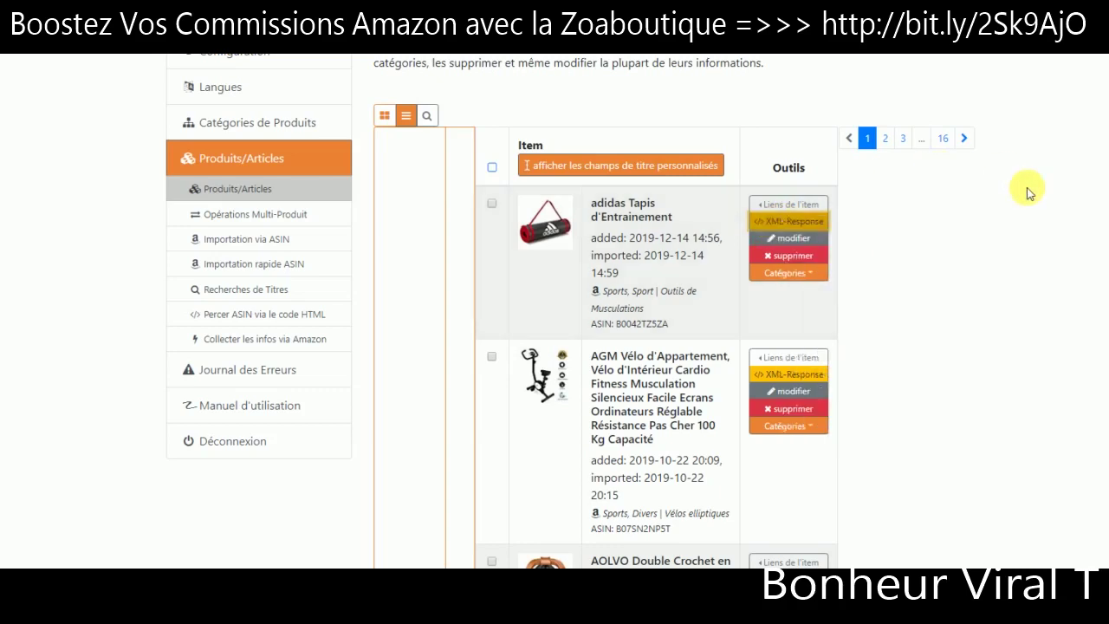
Open the adidas Tapis d'Entrainement item for modification and review its title, category, price, feature and SEO fields
left_click(771, 239)
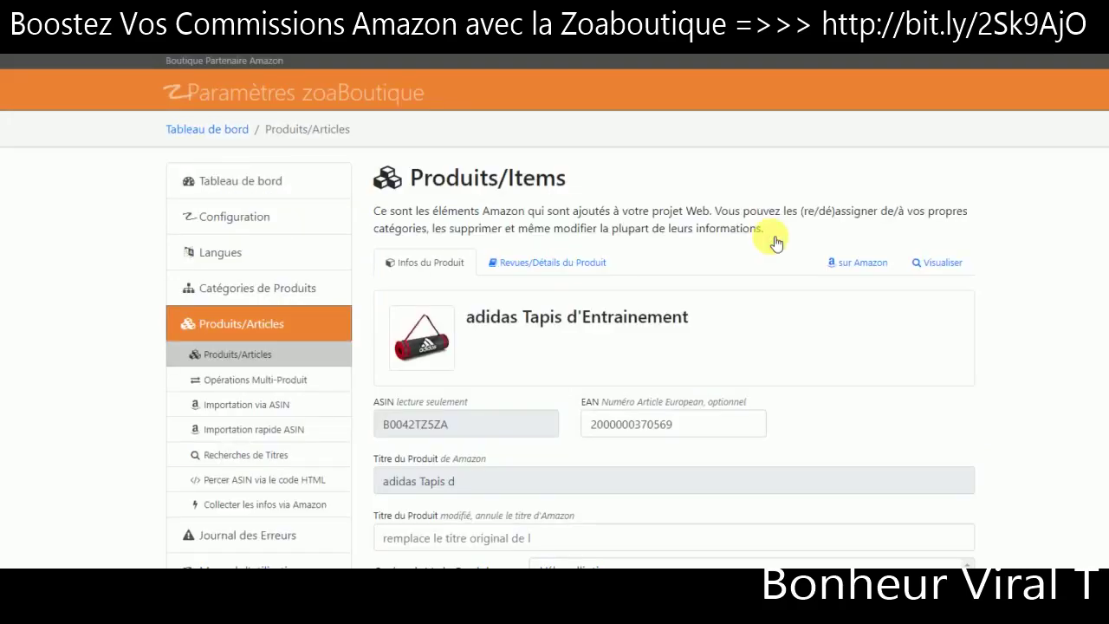
scroll(555, 312, "down", 1)
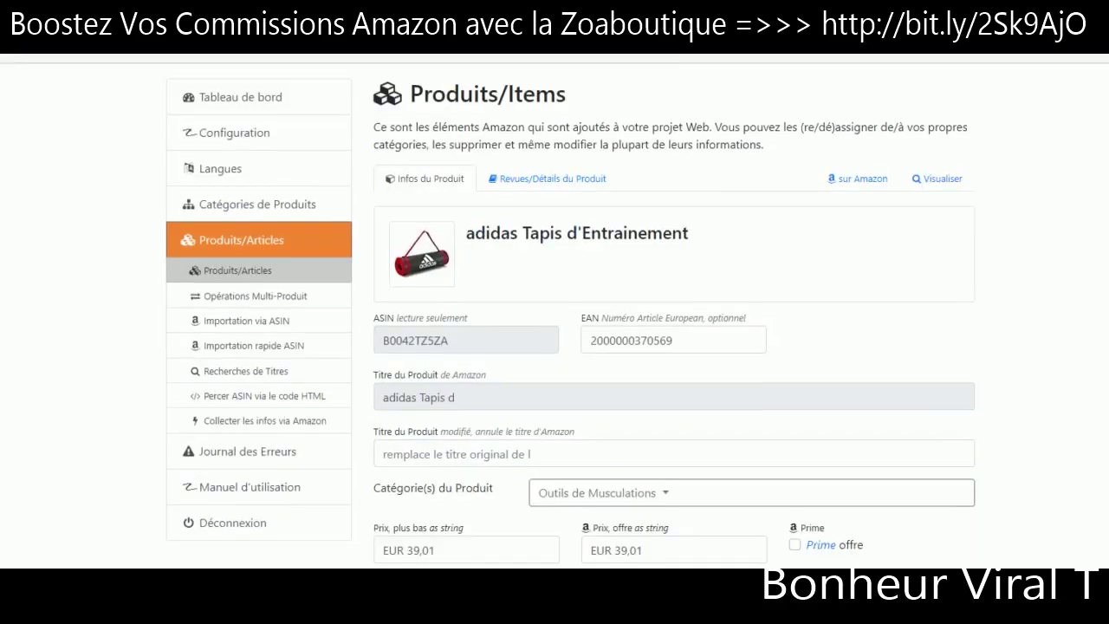
scroll(554, 312, "down", 2)
scroll(554, 312, "down", 3)
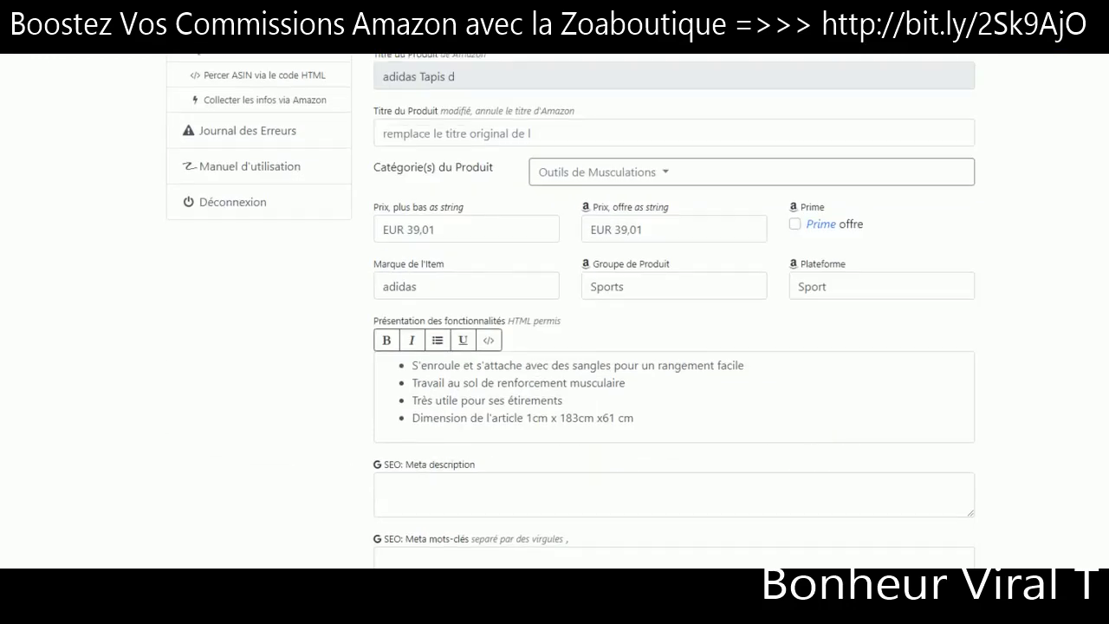
Enter "Maginifique Tapis d'Entrainnement Adidas" as the modified product title that replaces the Amazon title
scroll(555, 312, "up", 1)
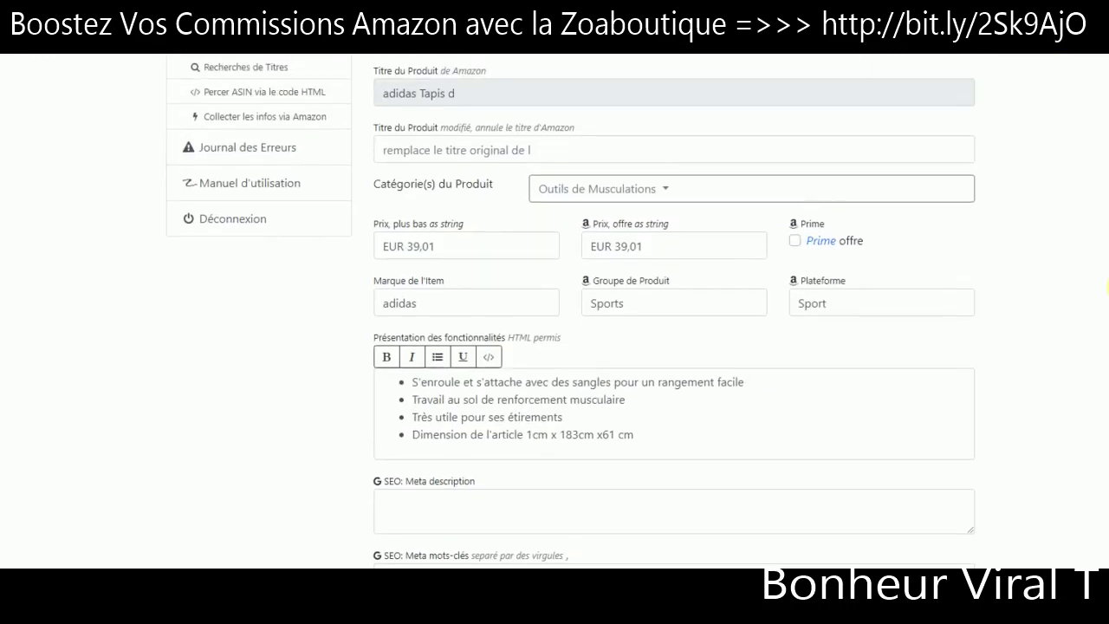
scroll(600, 176, "up", 3)
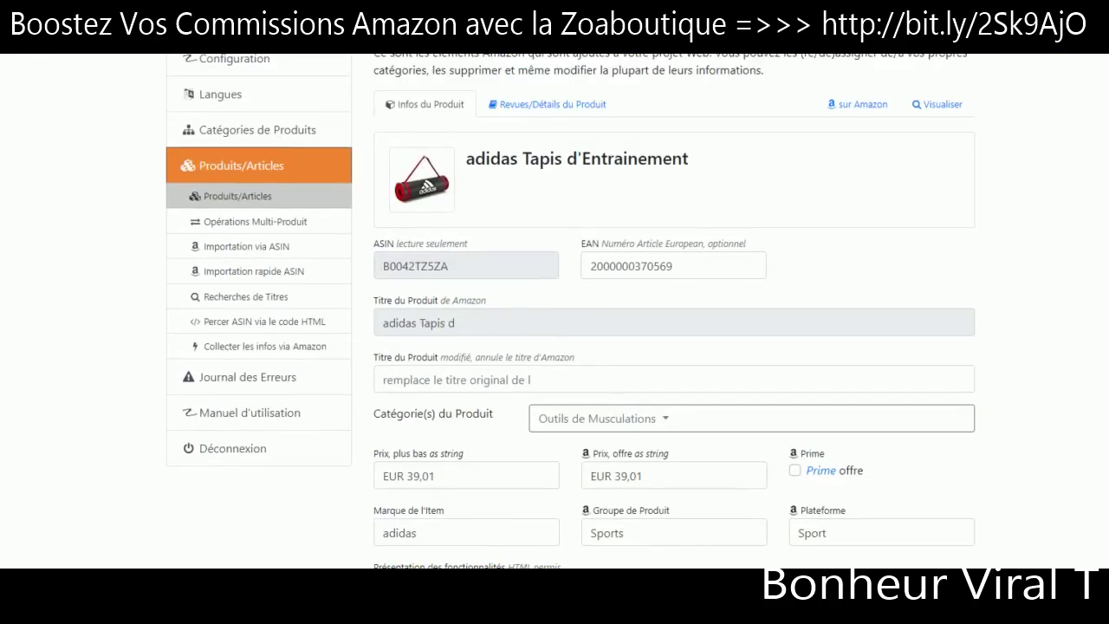
left_click_drag(577, 161, 585, 164)
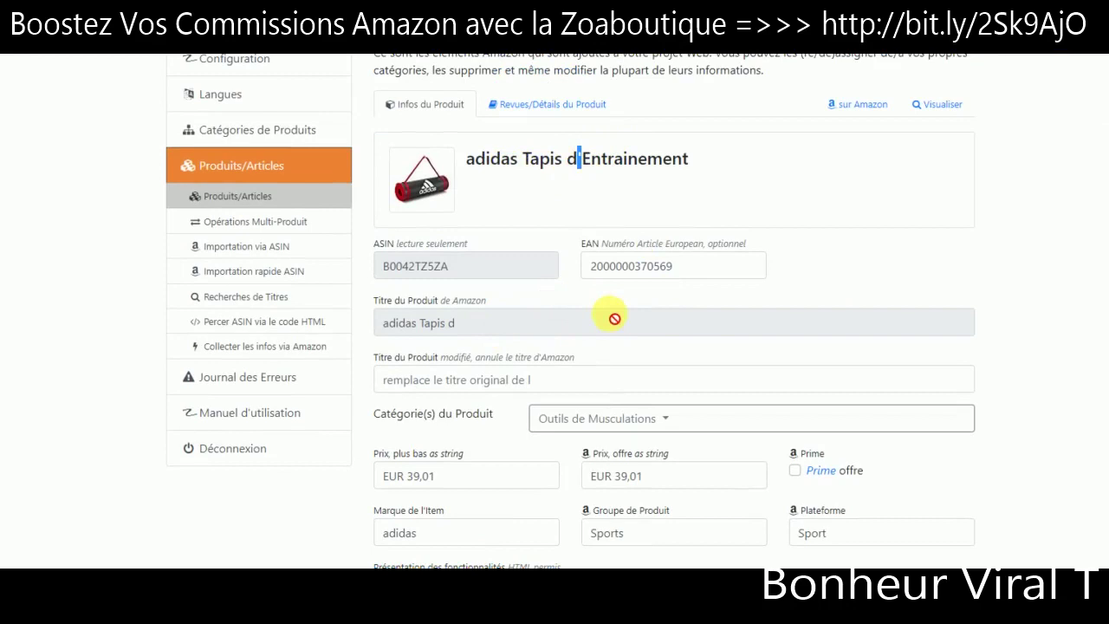
scroll(993, 346, "up", 3)
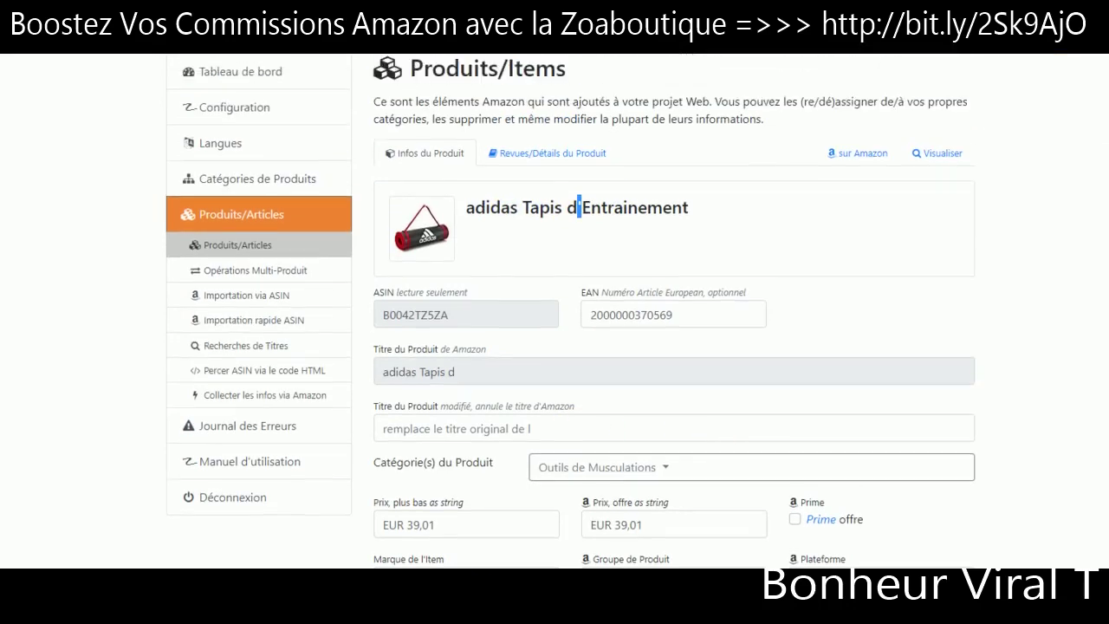
scroll(570, 347, "down", 5)
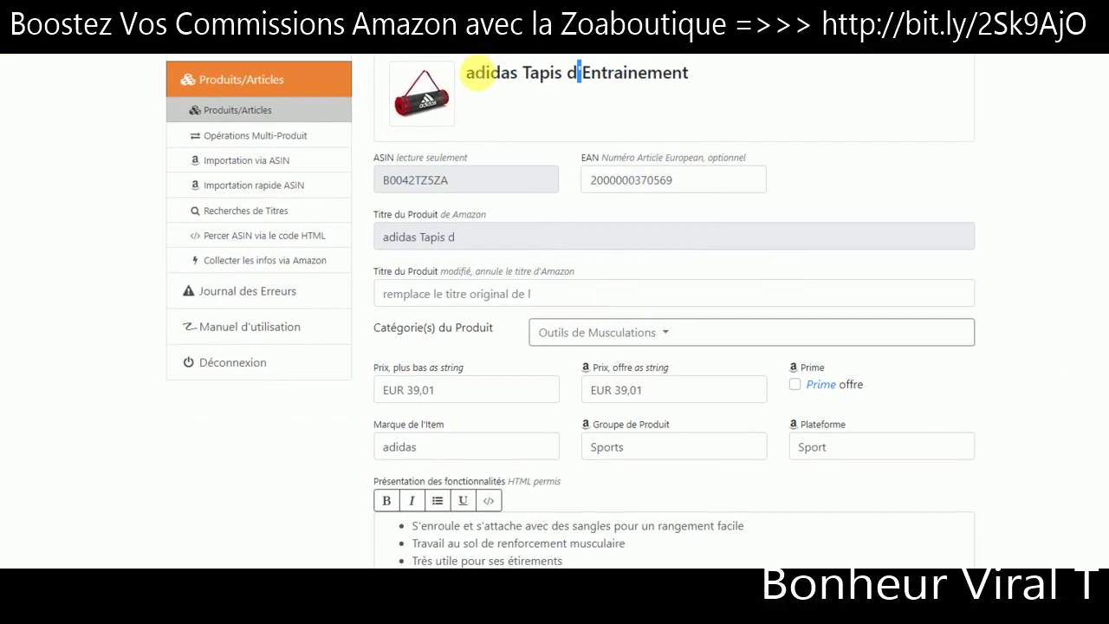
left_click(544, 296)
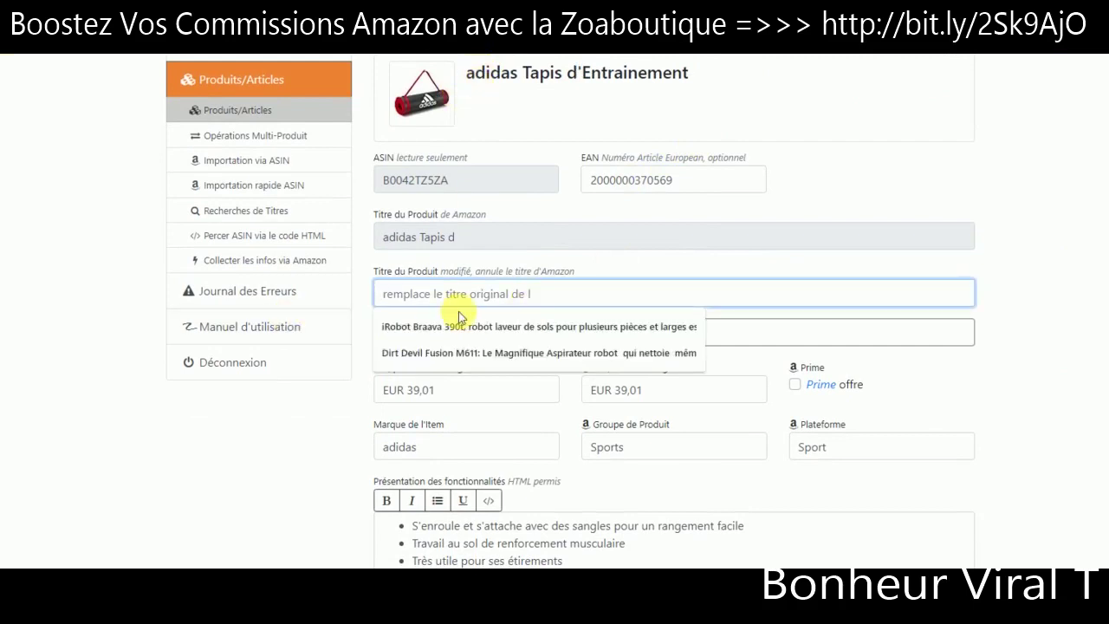
type("Mag")
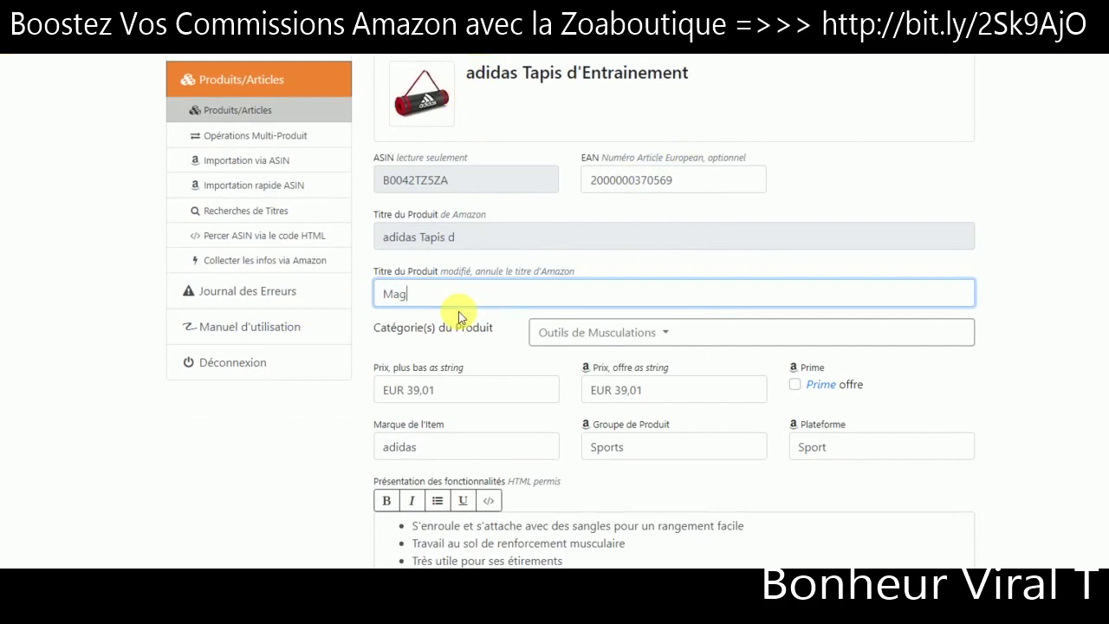
type("inifique Tapis d'Entrainnement Adidas")
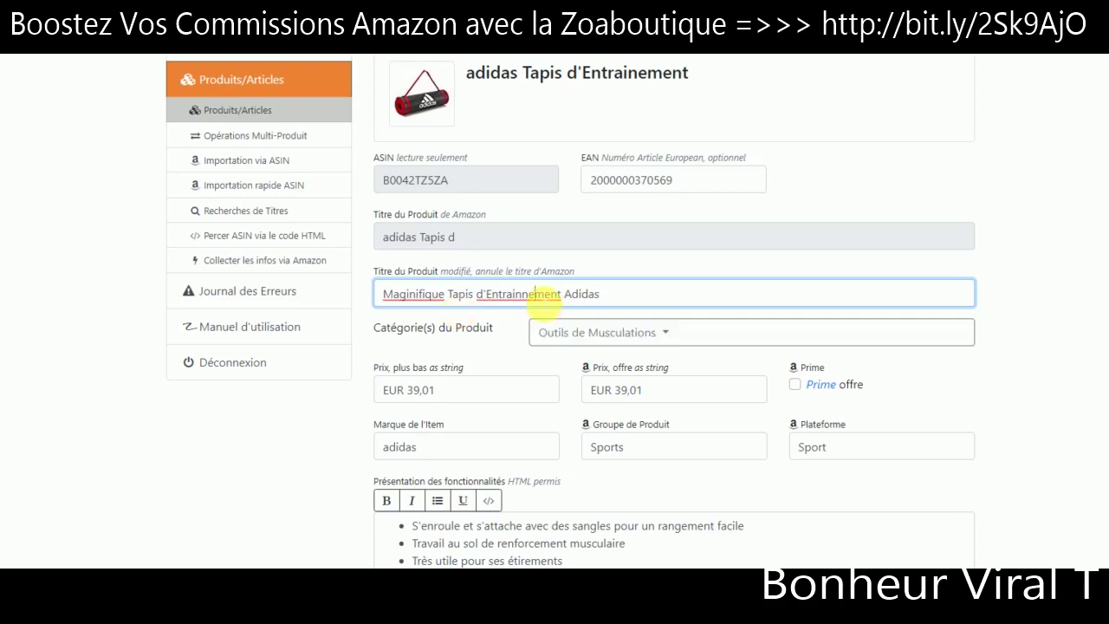
Replace the misspelled "d'Entrainnement" in the modified title with the spelling suggestion "entrainement"
right_click(544, 294)
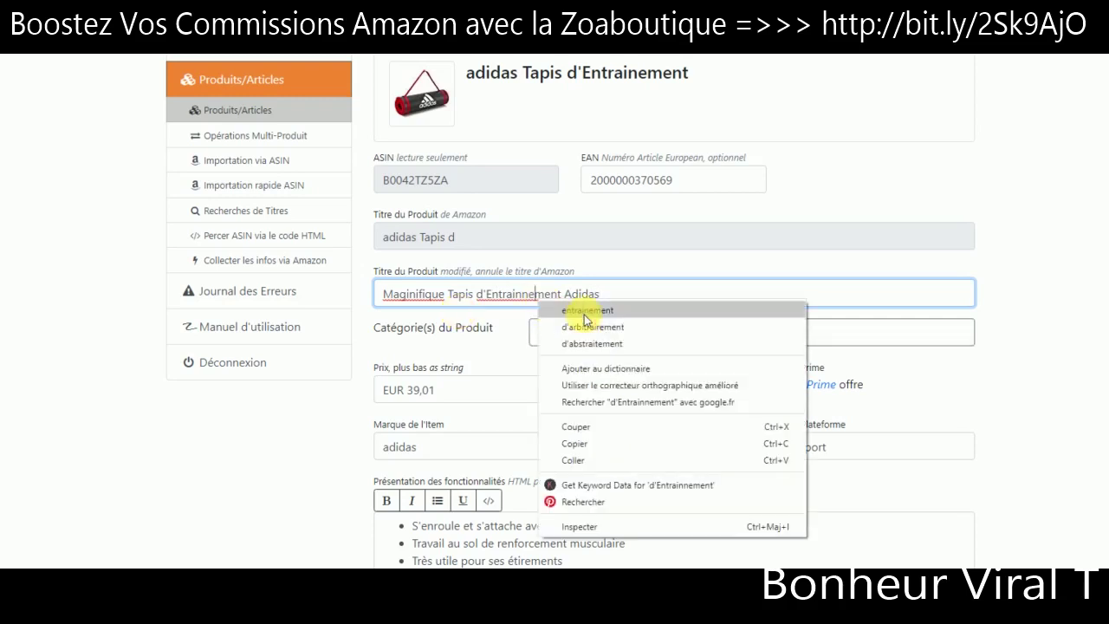
key("Escape")
right_click(544, 295)
left_click(587, 310)
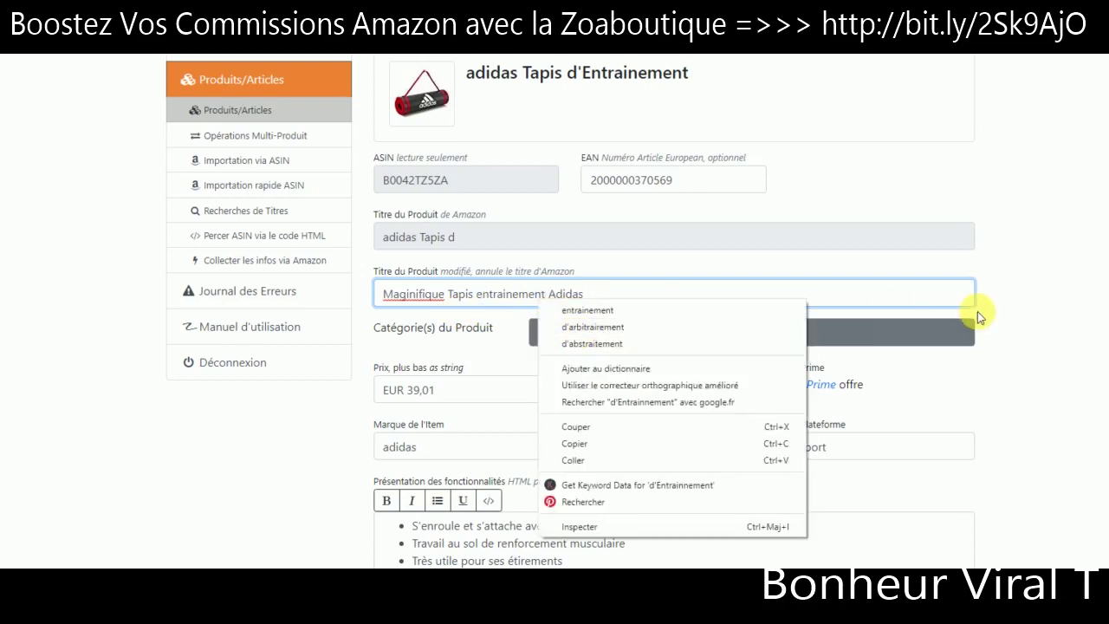
left_click(1007, 215)
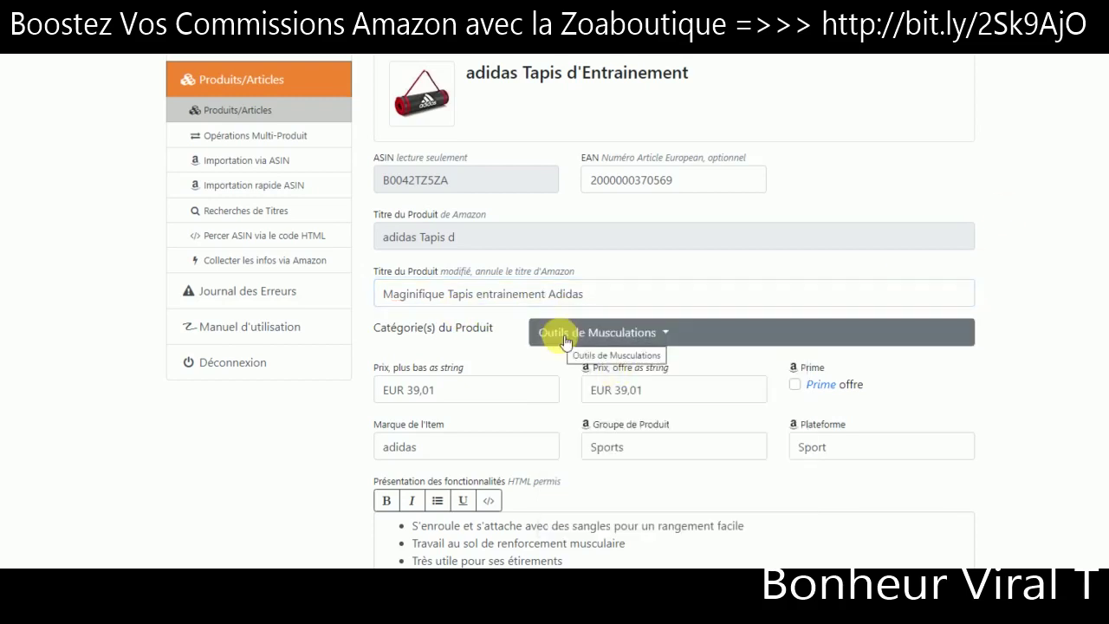
Examine the product's available categories, its feature presentation, and its SEO meta description and keyword fields
left_click(673, 338)
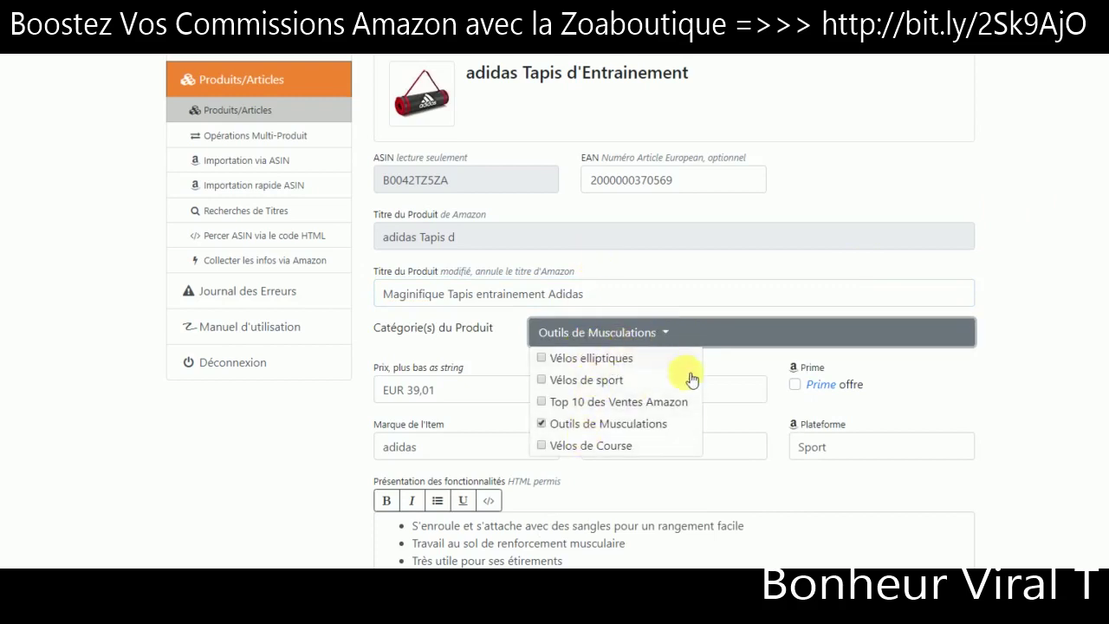
left_click(1028, 225)
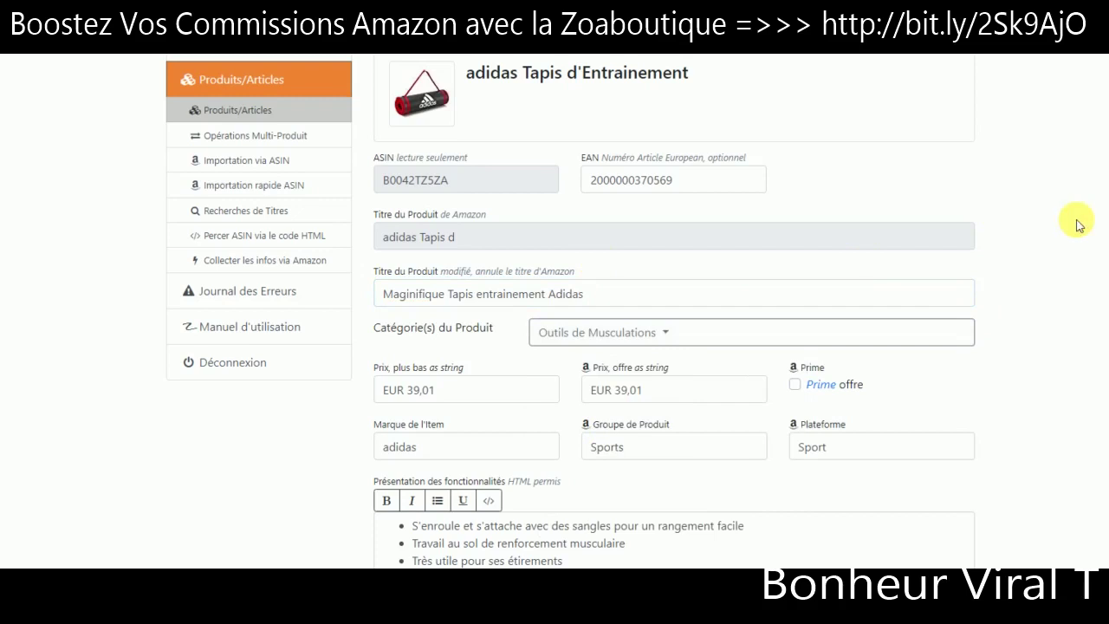
scroll(1074, 223, "down", 1)
scroll(674, 312, "down", 1)
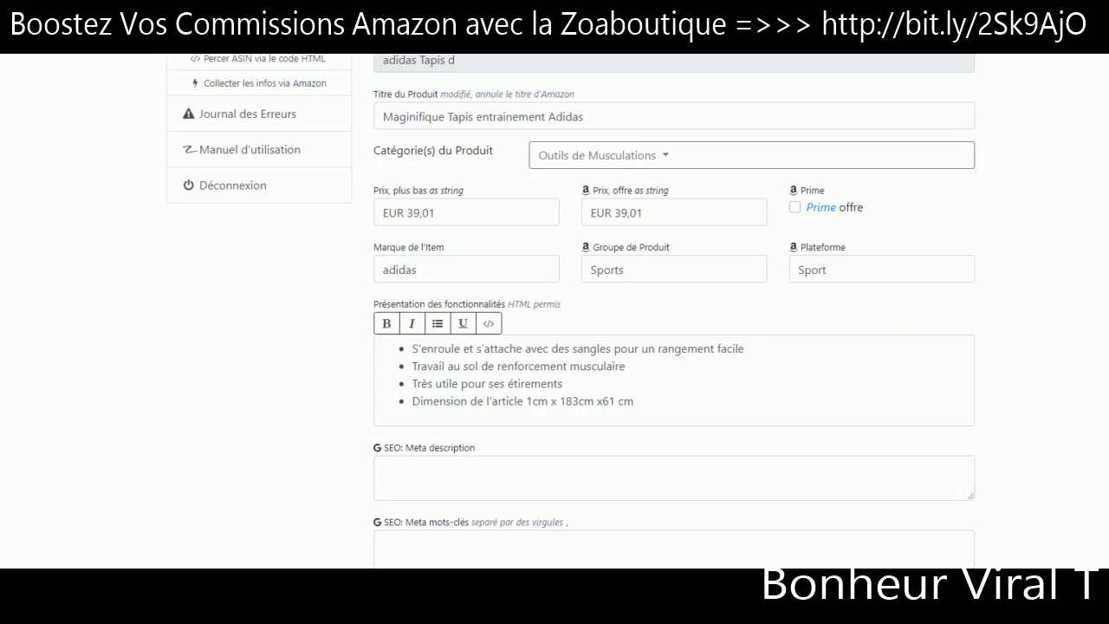
scroll(571, 307, "down", 1)
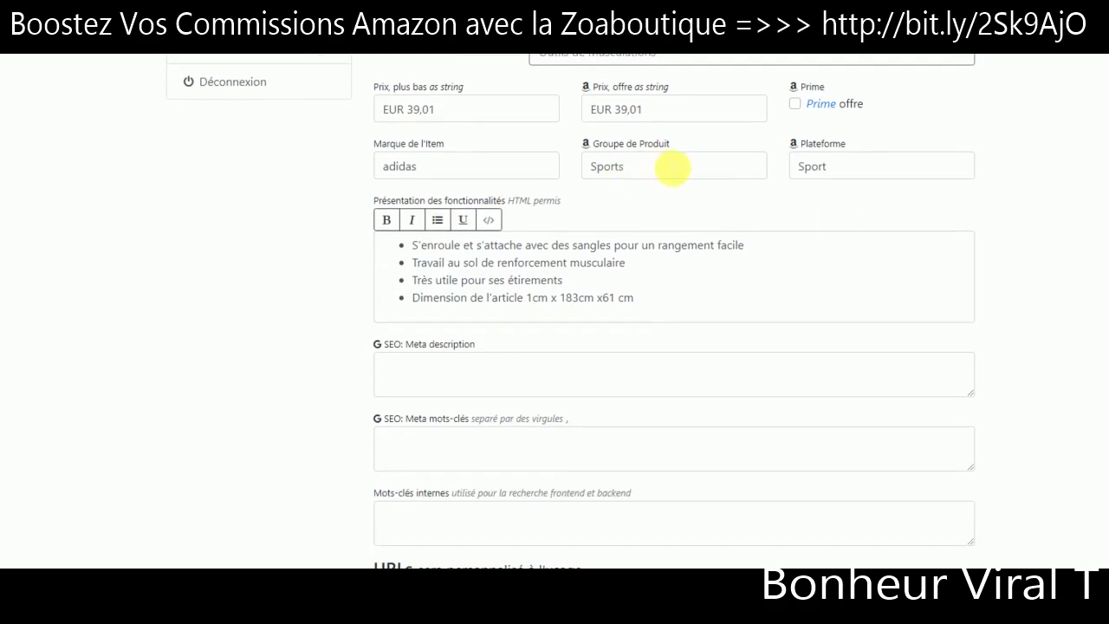
left_click(440, 262)
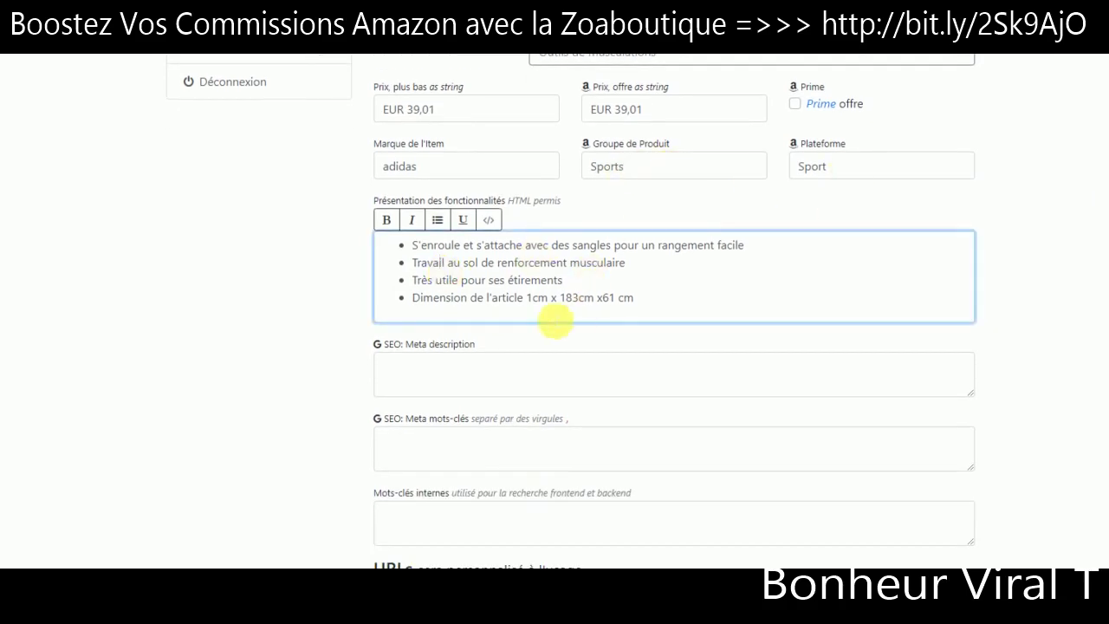
scroll(673, 299, "down", 1)
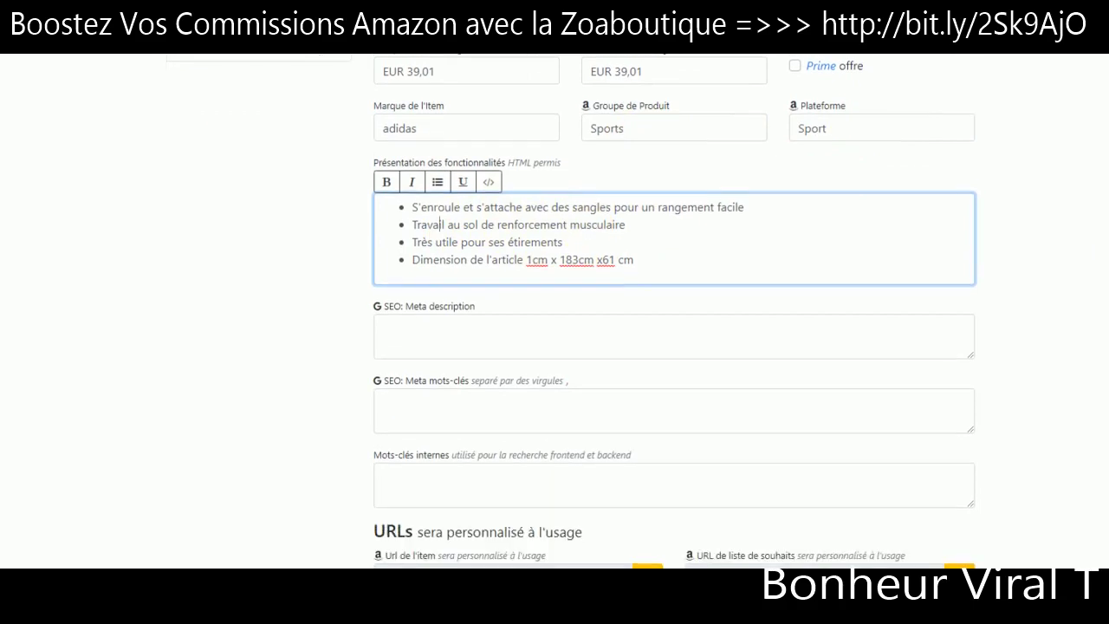
left_click(453, 315)
left_click(432, 403)
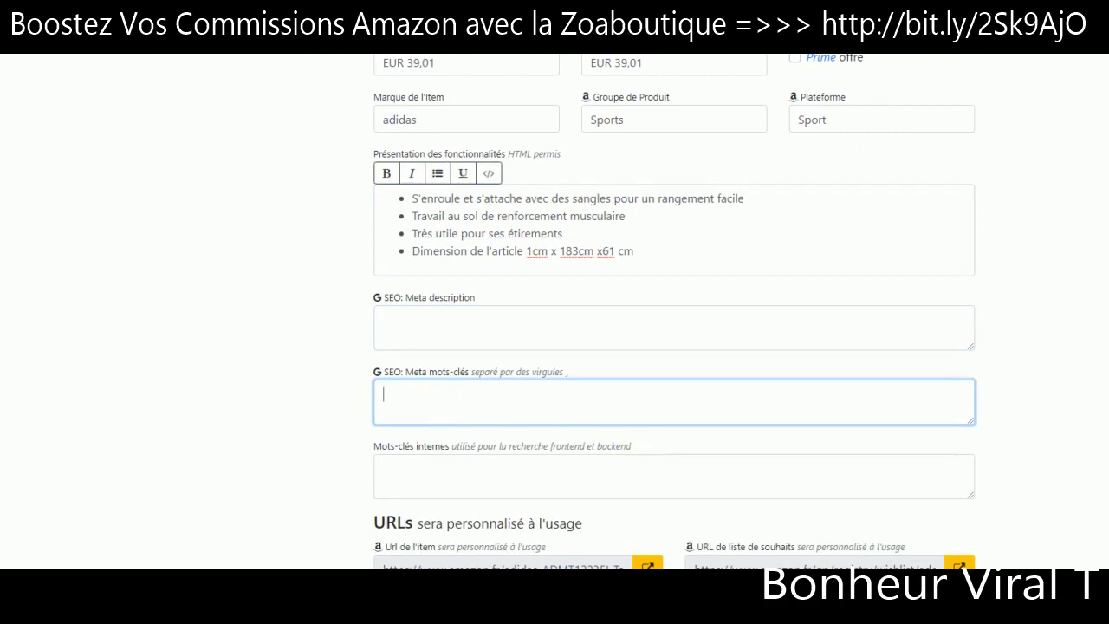
scroll(674, 312, "down", 2)
scroll(674, 312, "up", 2)
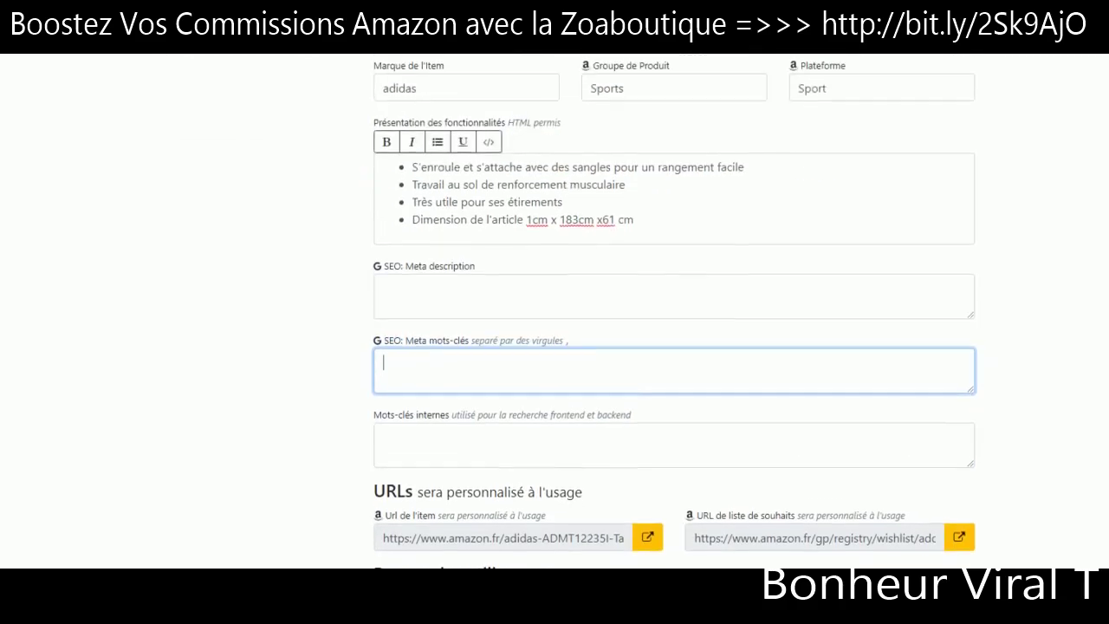
Write the SEO meta description "Découvrez ce magnifique tapis d'entrainement Adidas et boostez simplement votre énergie."
scroll(674, 312, "up", 1)
left_click(431, 368)
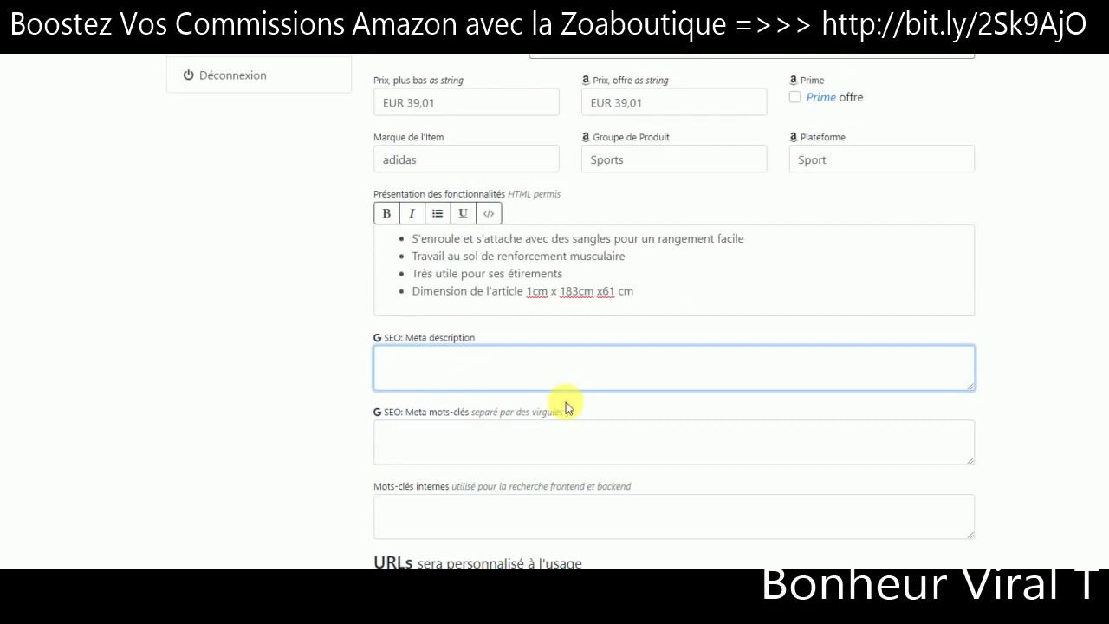
type("Découvrez ce maginifque tap")
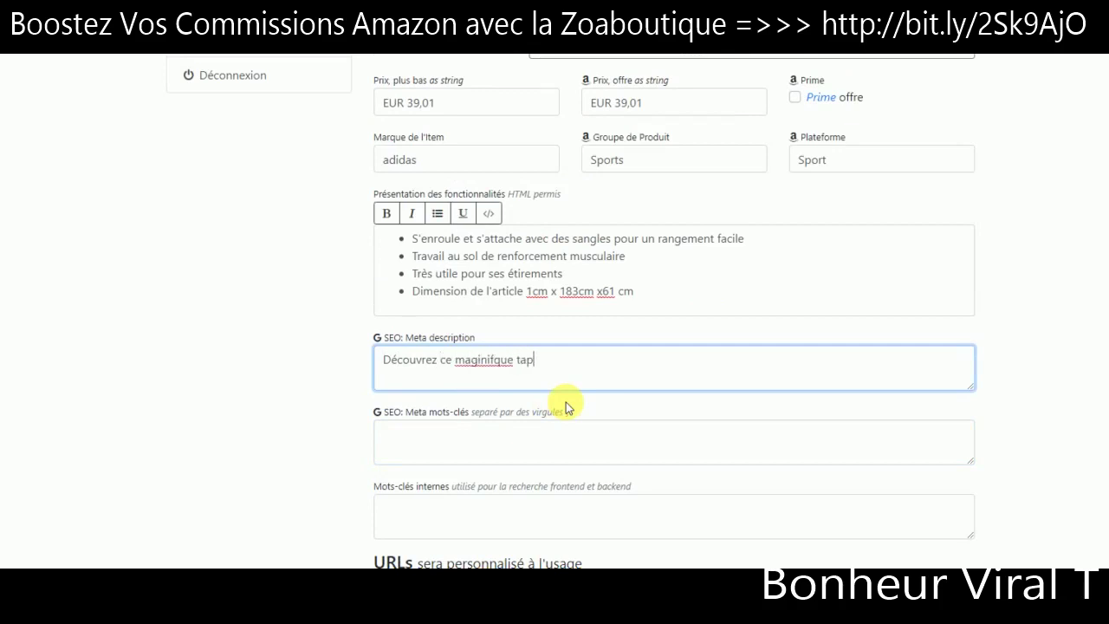
key("BackSpace")
key("BackSpace")
key("BackSpace")
key("BackSpace")
key("BackSpace")
key("BackSpace")
key("BackSpace")
type("nifique tapie")
type(" d'entrainem")
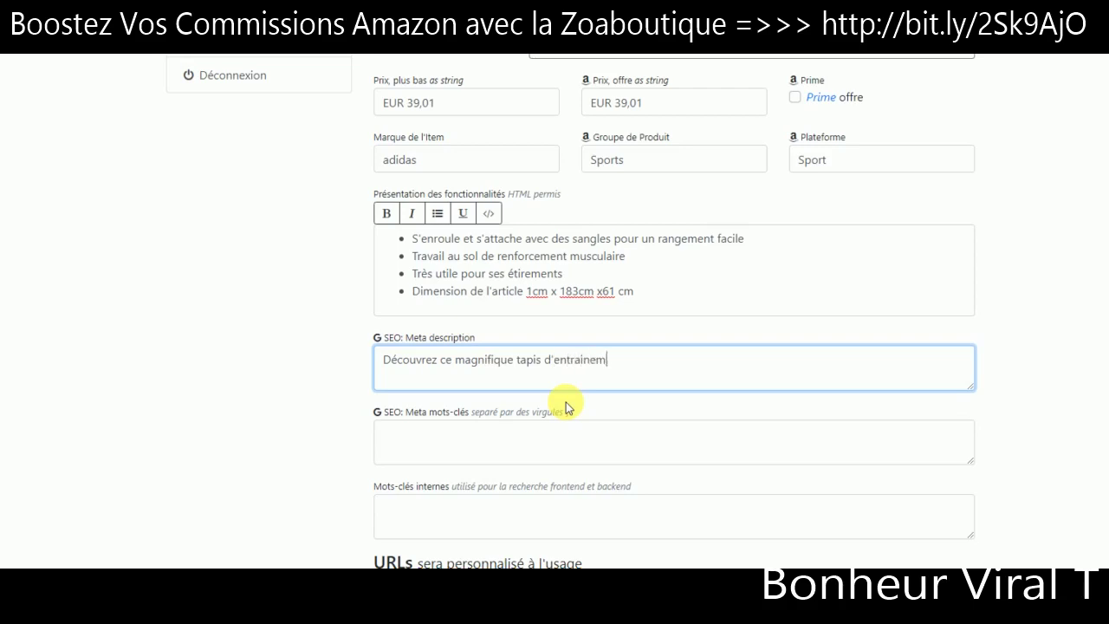
type("ent ADidas et boostez")
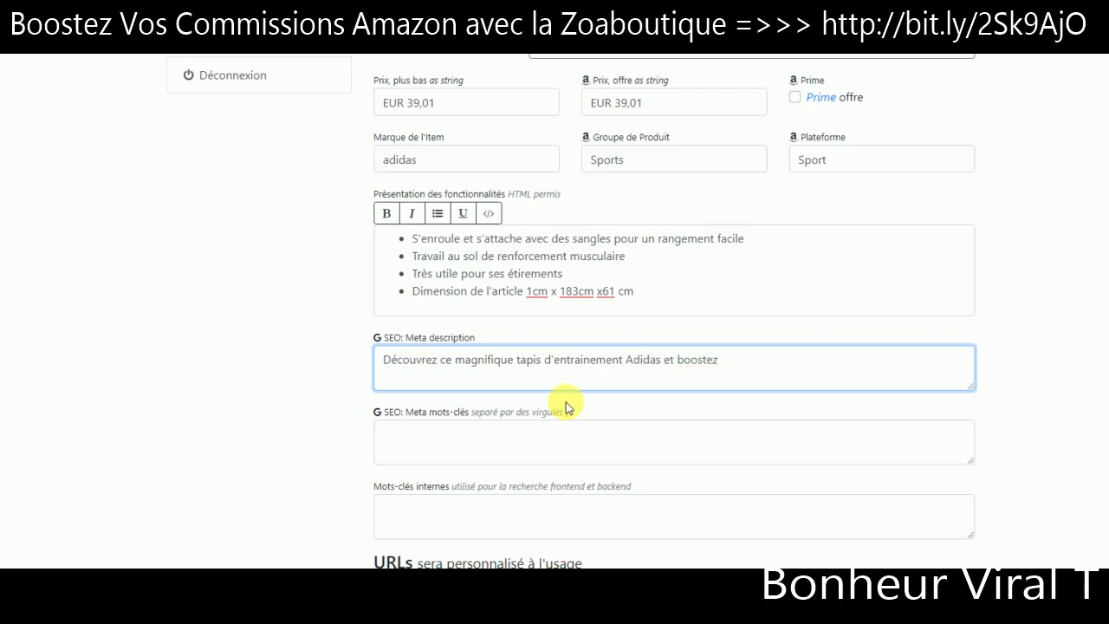
type(" simplement votre énergie")
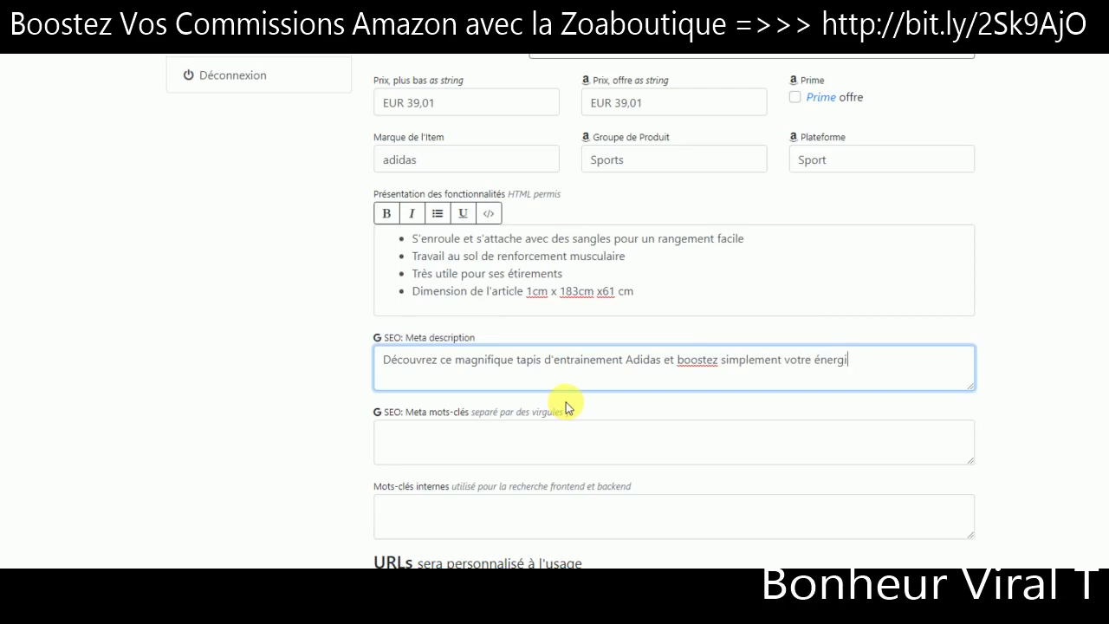
key("BackSpace")
key("BackSpace")
key("BackSpace")
key("BackSpace")
key("BackSpace")
key("BackSpace")
key("BackSpace")
type("re énergie.")
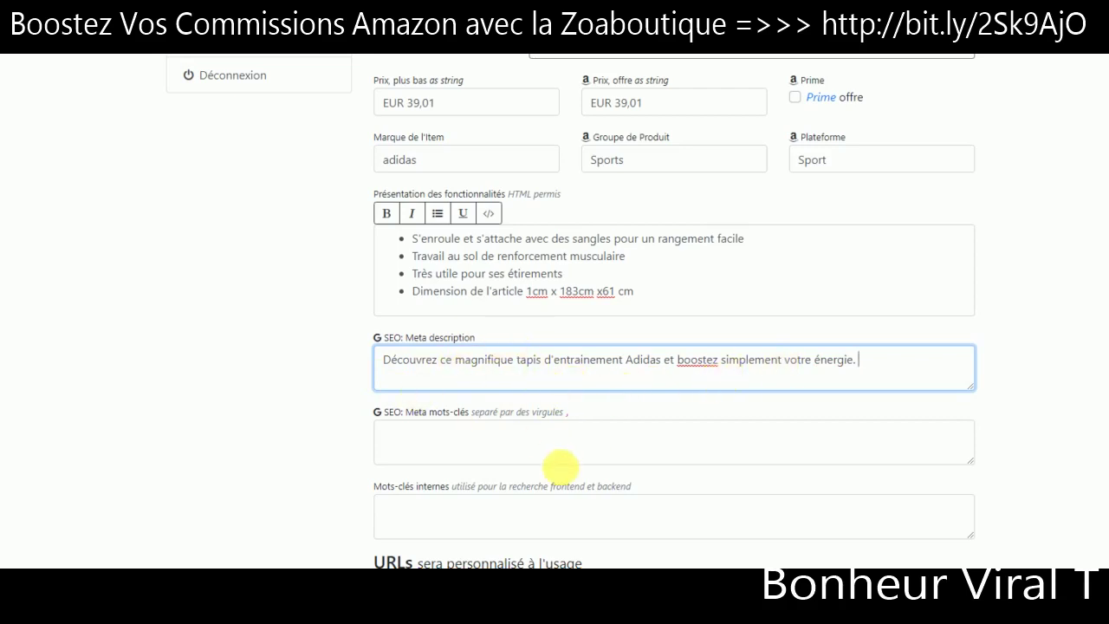
Enter the SEO meta keywords "tapis d'entrainement, tapis adidas, tapis de sport"
left_click(445, 449)
type("tapis ")
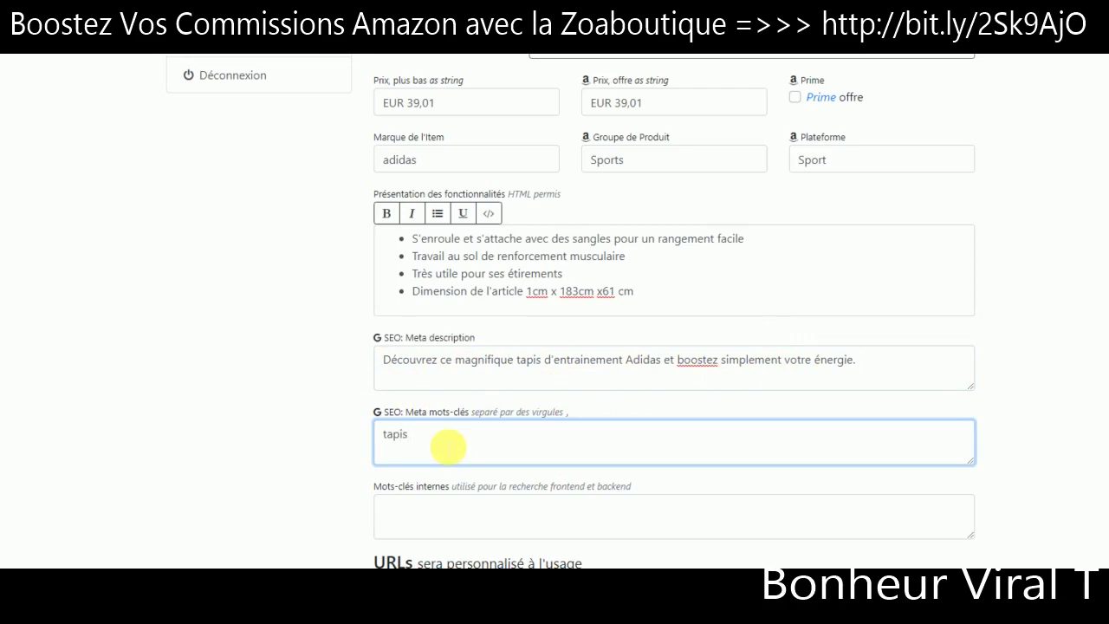
type("d'entrainnement,")
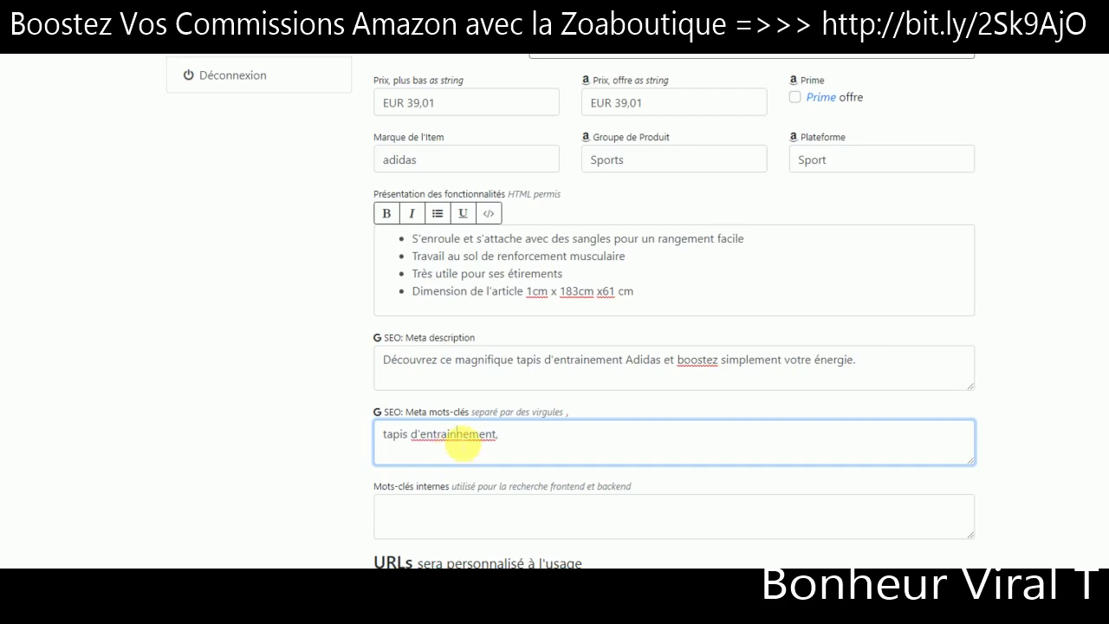
key("BackSpace")
left_click(525, 448)
type("tapis afi")
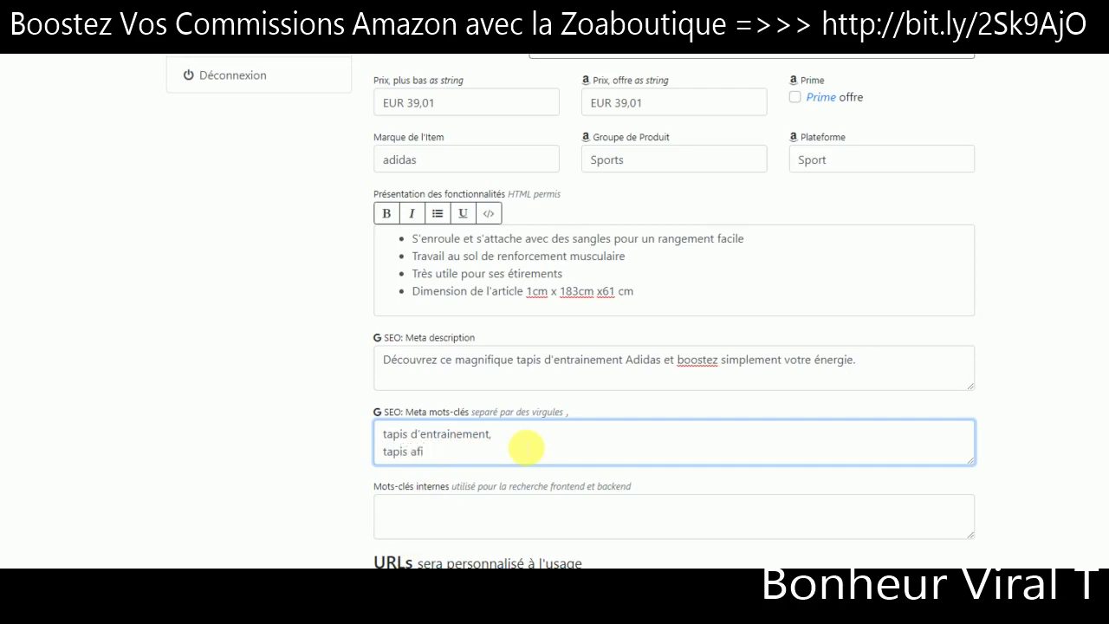
key("BackSpace")
type("didas, tapis de sport")
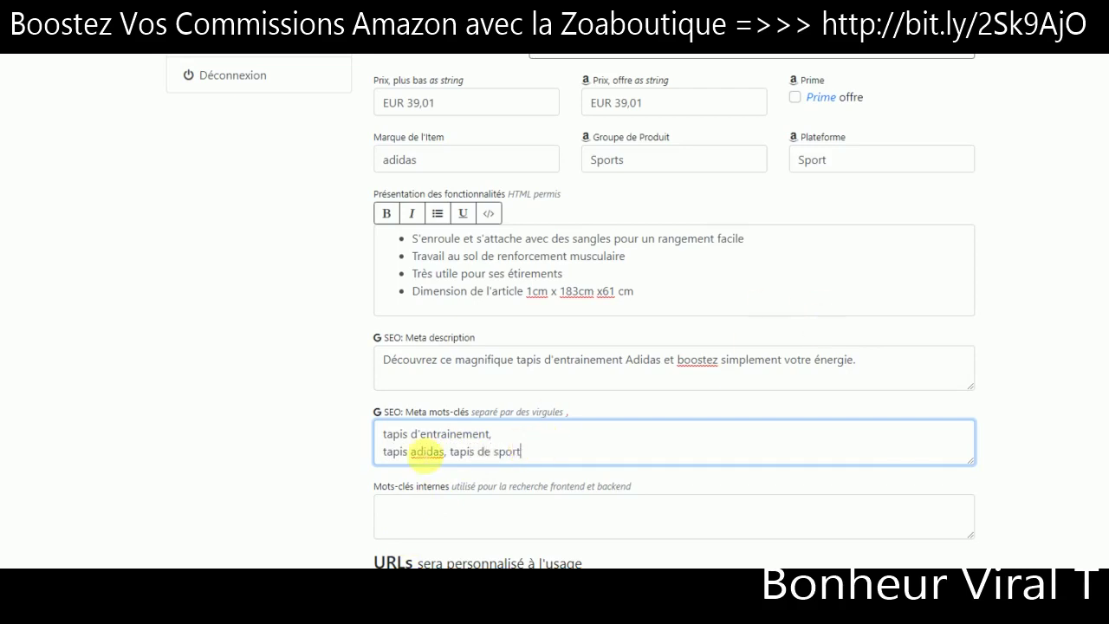
Search Google for the meta keyword "tapis d'entrainement"
left_click_drag(384, 433, 499, 433)
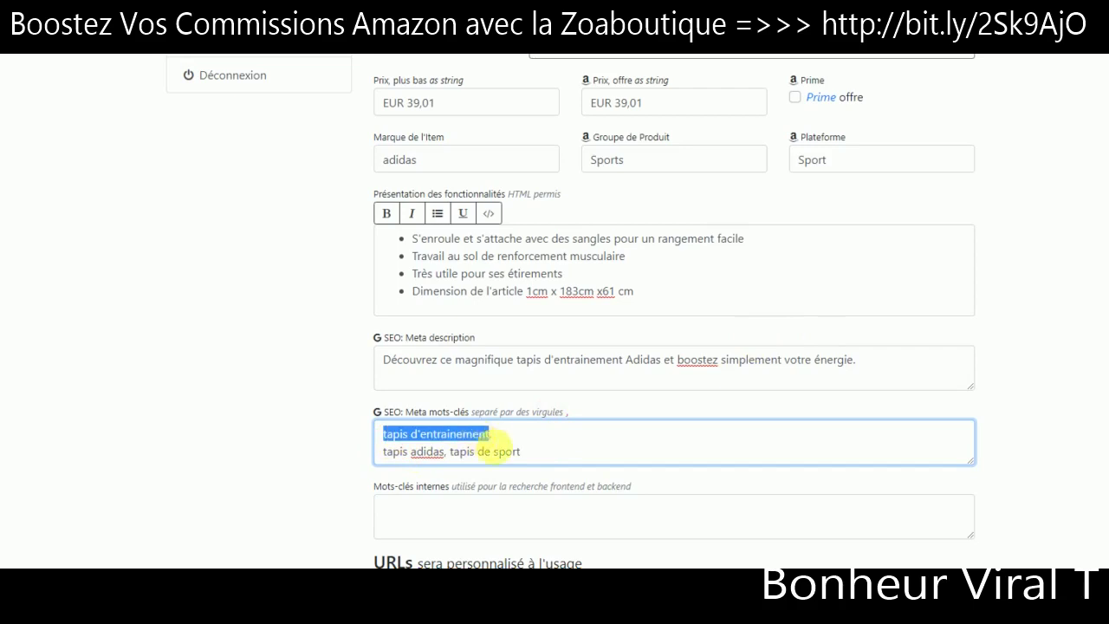
left_click(497, 448)
left_click_drag(383, 437, 482, 433)
right_click(477, 433)
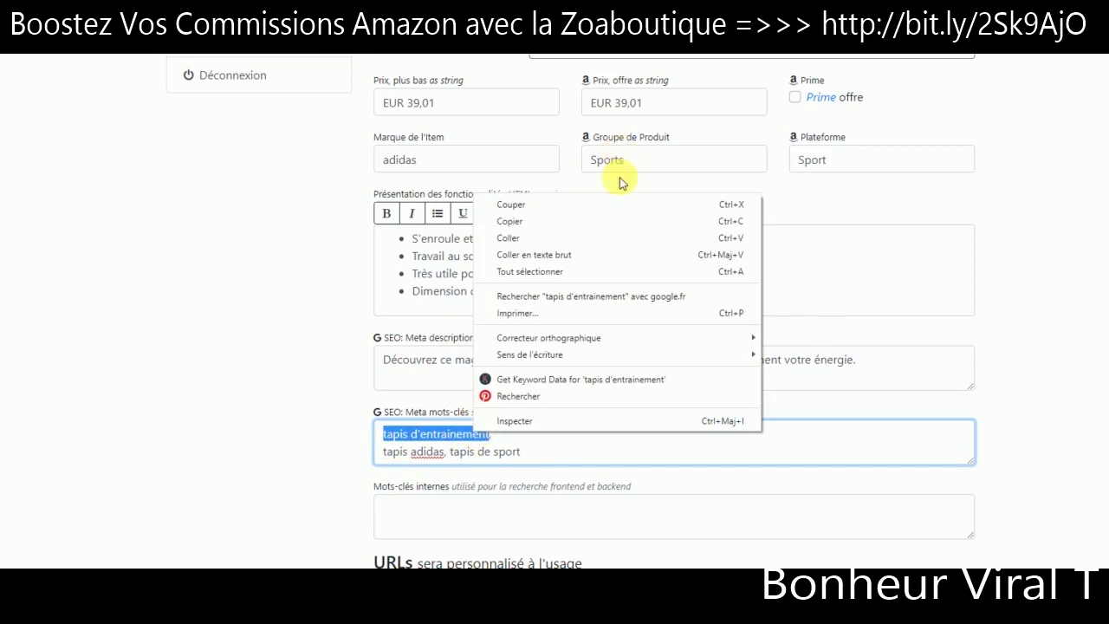
left_click(617, 297)
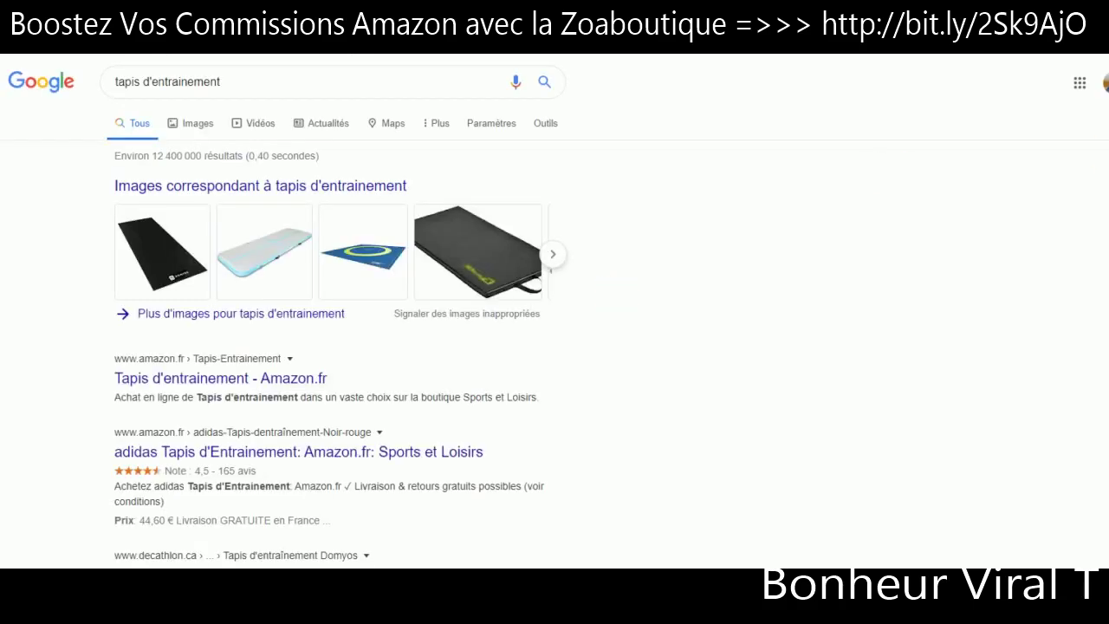
Copy the whole Related Keywords list for "tapis d'entrainement" and look through the associated searches
scroll(555, 312, "down", 3)
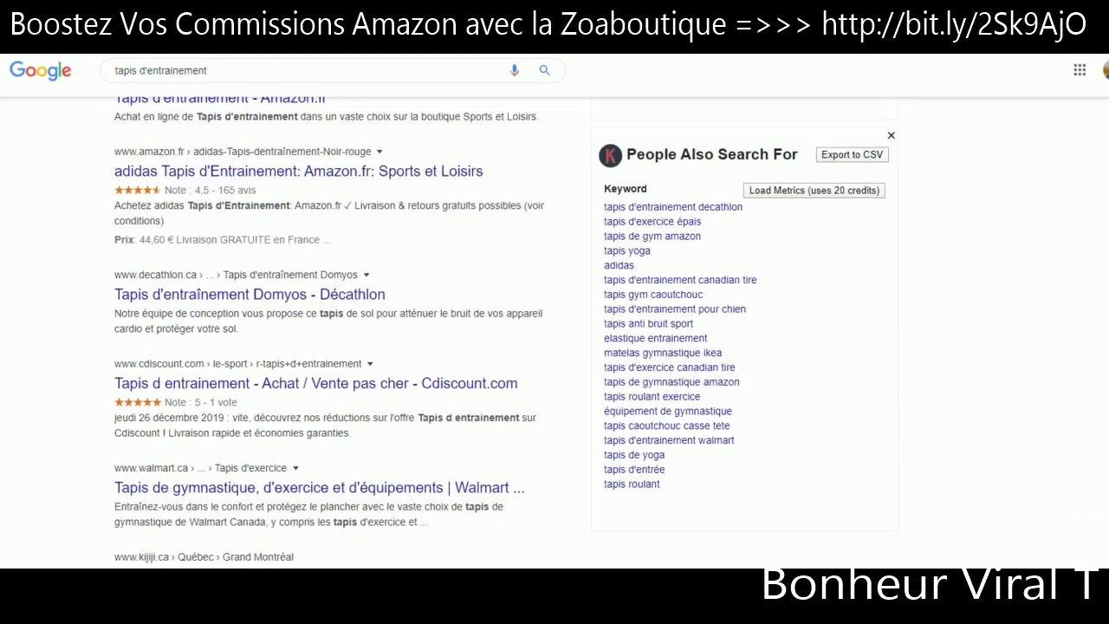
scroll(554, 311, "up", 2)
scroll(555, 312, "up", 1)
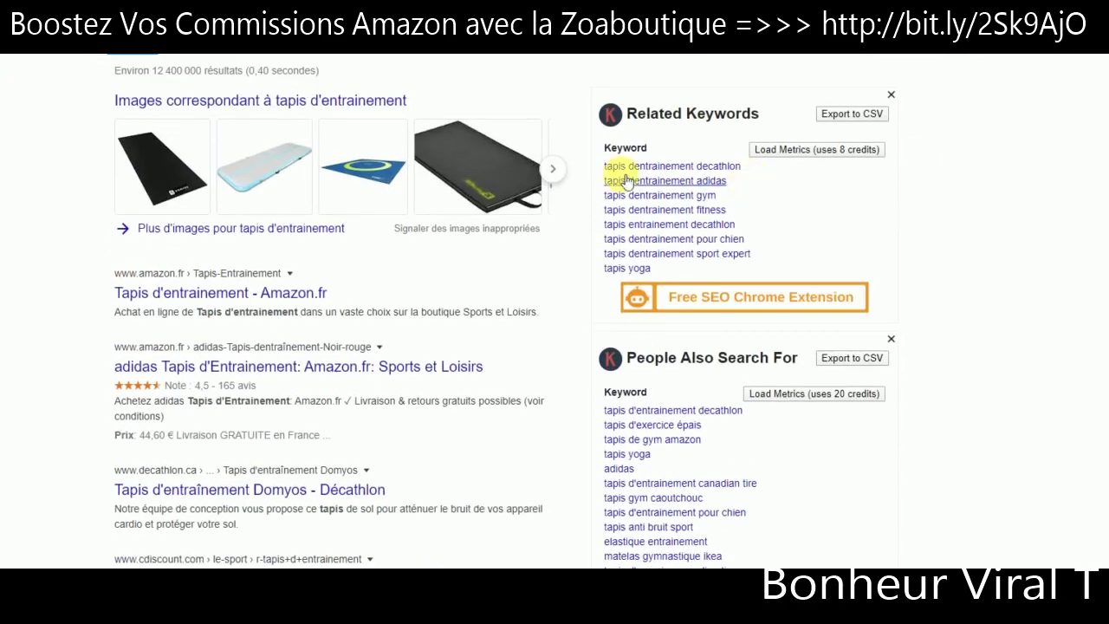
left_click_drag(600, 168, 662, 272)
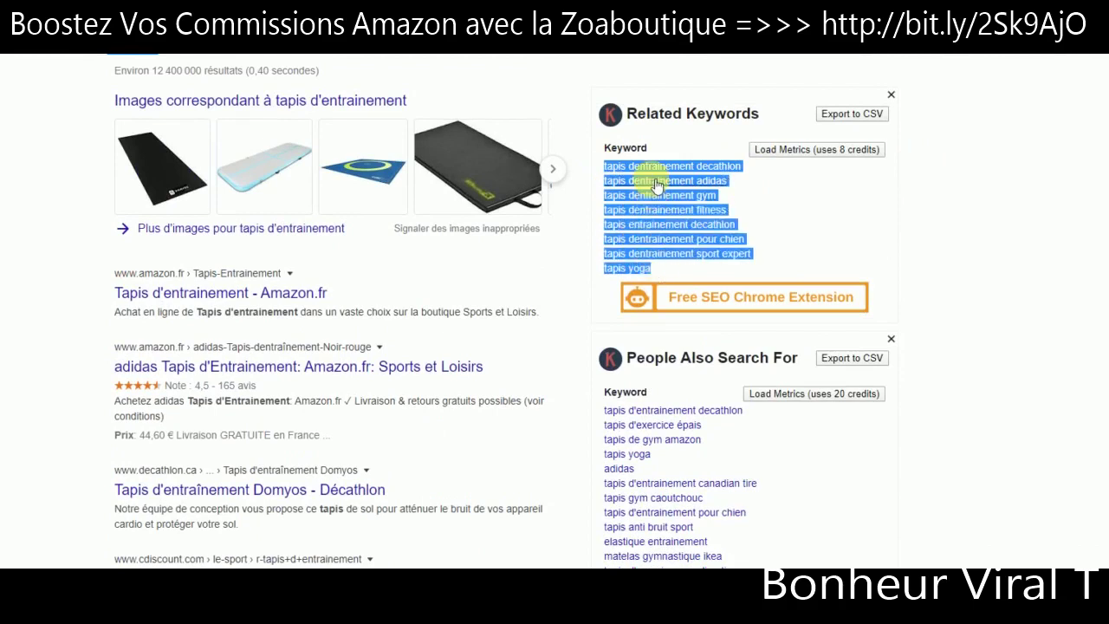
right_click(656, 185)
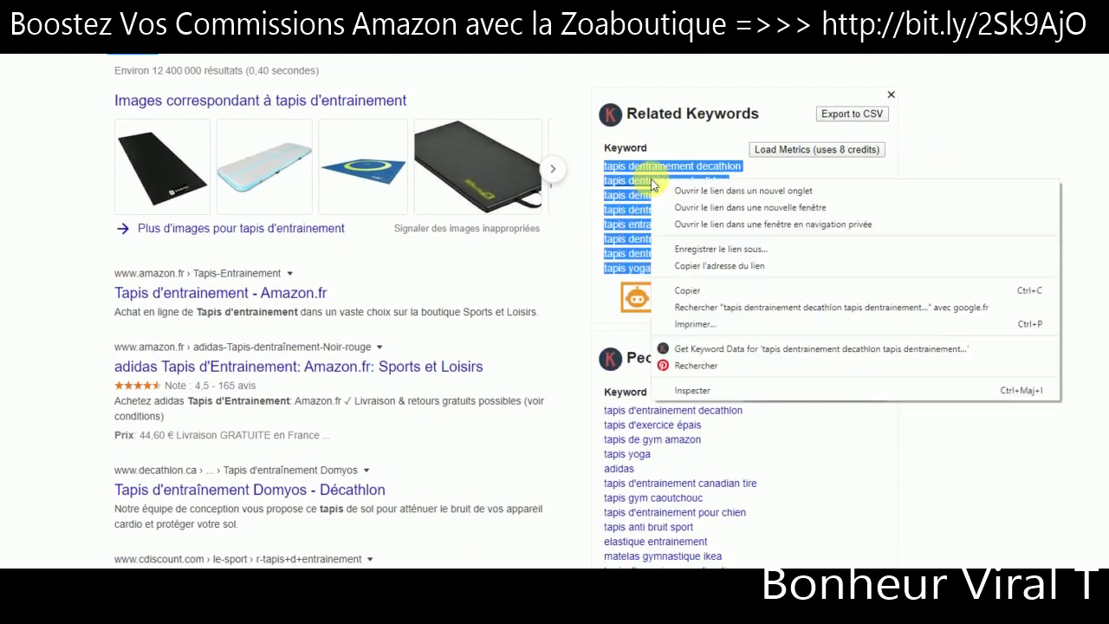
left_click(687, 292)
scroll(1034, 262, "down", 10)
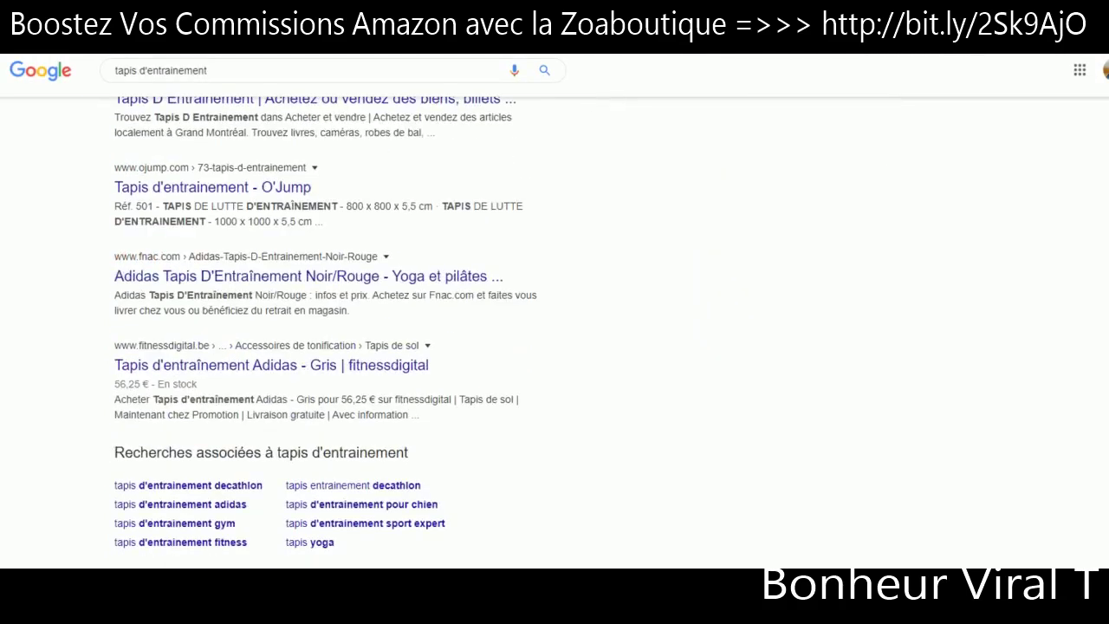
scroll(1082, 529, "down", 1)
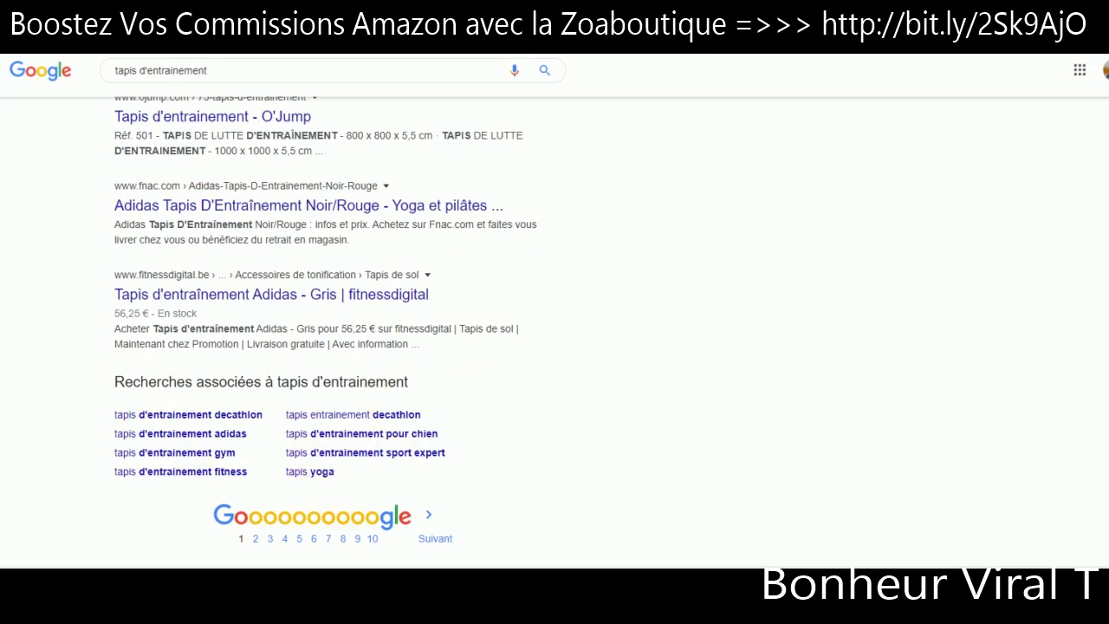
Return to the product form and add the copied keyword list after the SEO meta description text
key("ctrl+Tab")
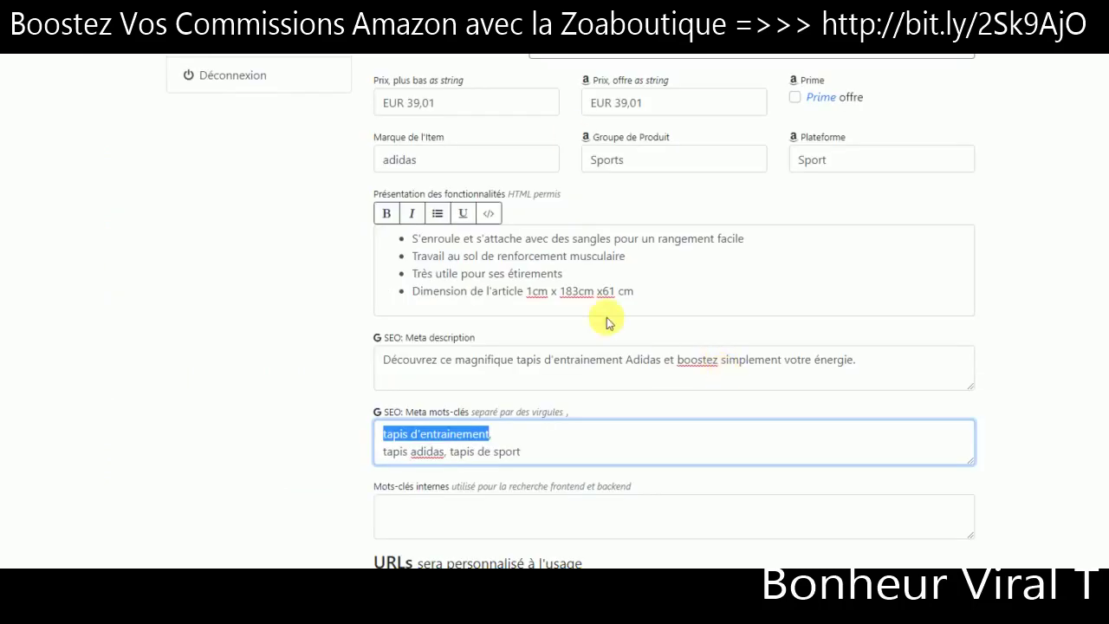
left_click(888, 373)
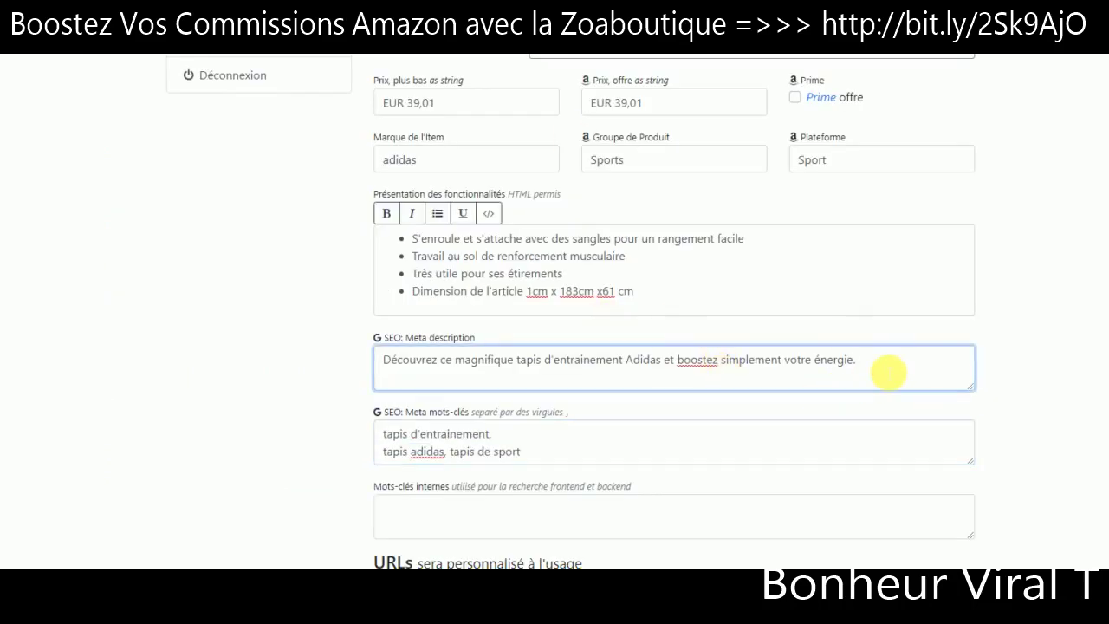
key("ctrl+v")
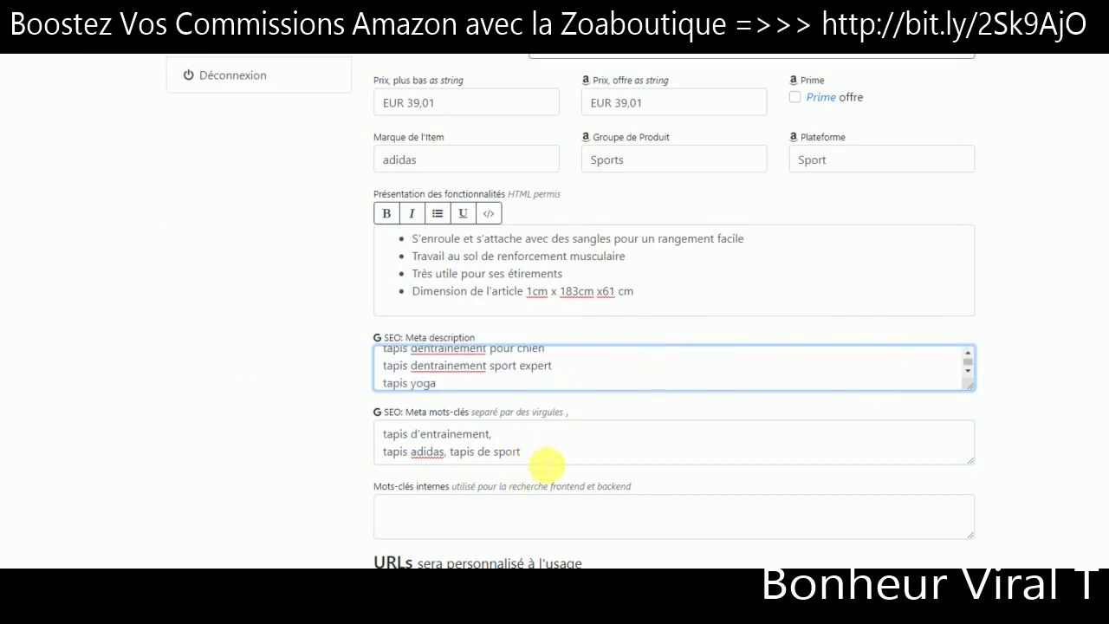
Replace the SEO meta keywords with the copied keyword list and paste the same list into the internal keywords
left_click_drag(554, 456, 371, 432)
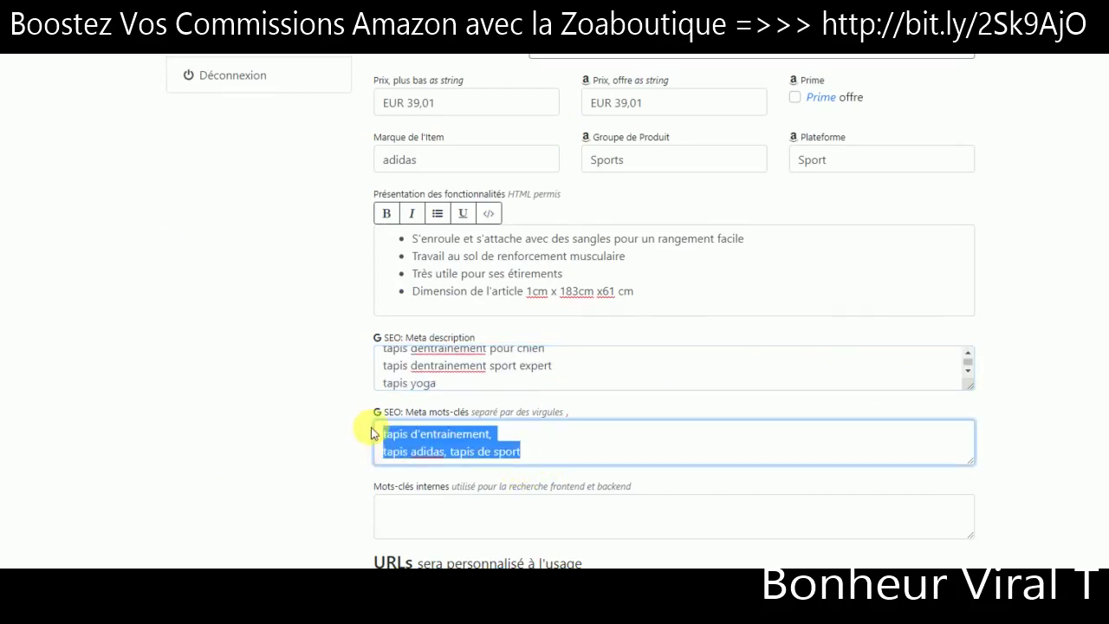
key("ctrl+v")
left_click(416, 527)
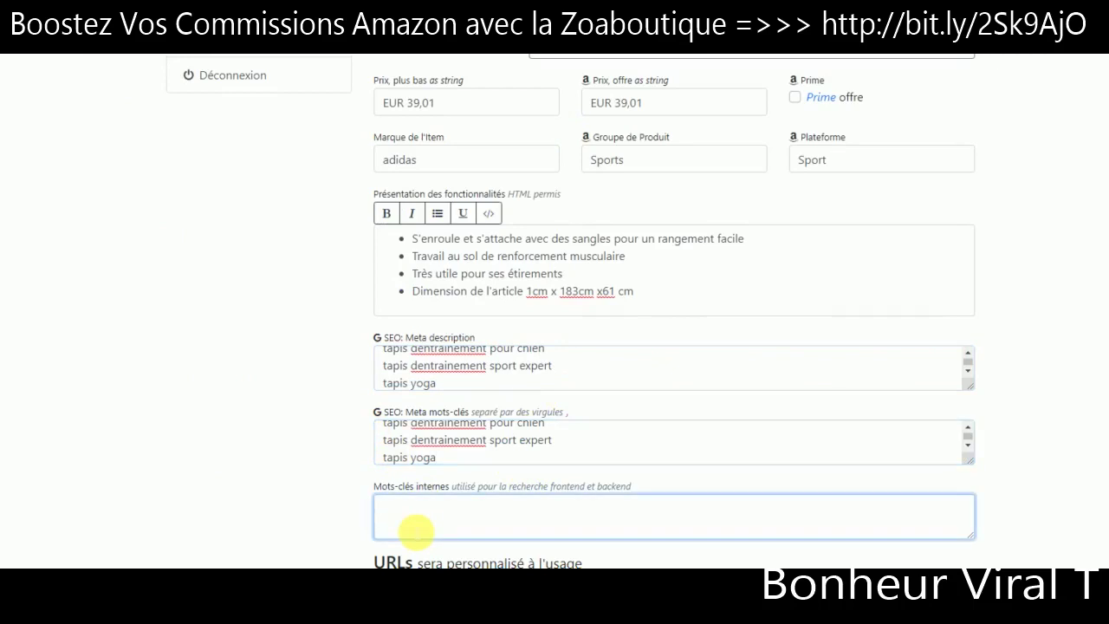
key("ctrl+v")
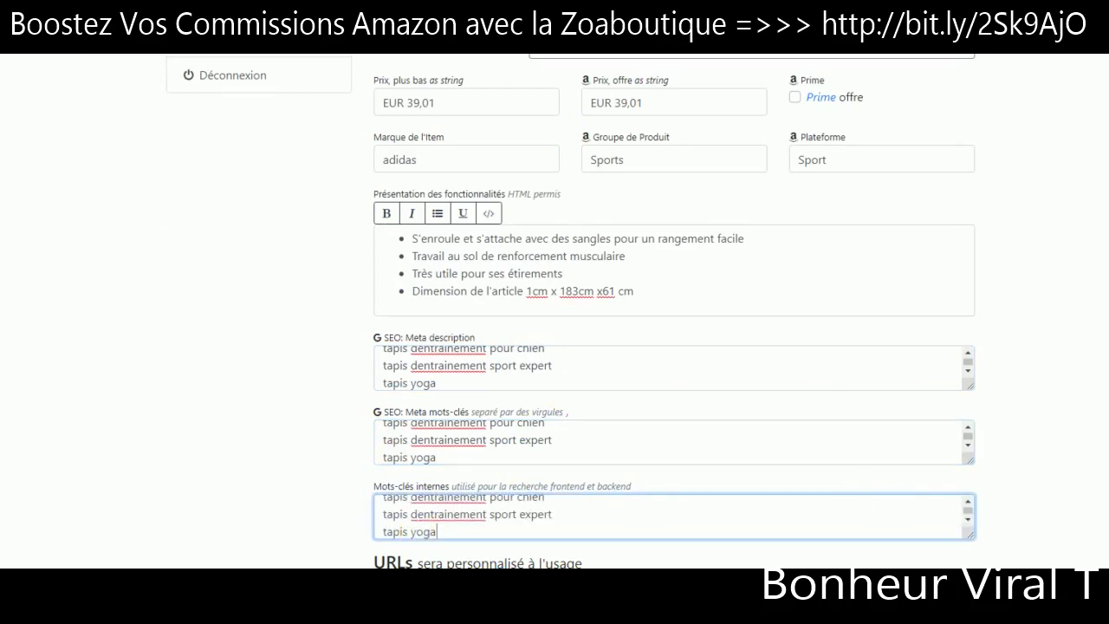
Review the product's URL and user review settings and open the optional presentation video URL for entry
scroll(674, 346, "down", 2)
scroll(674, 311, "down", 3)
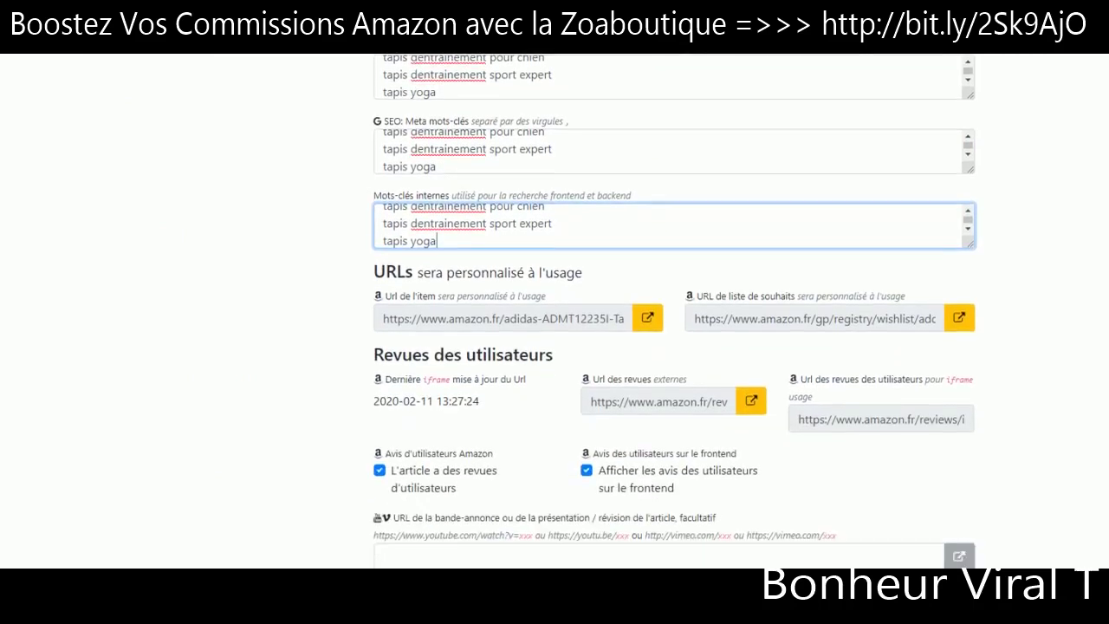
scroll(674, 311, "down", 2)
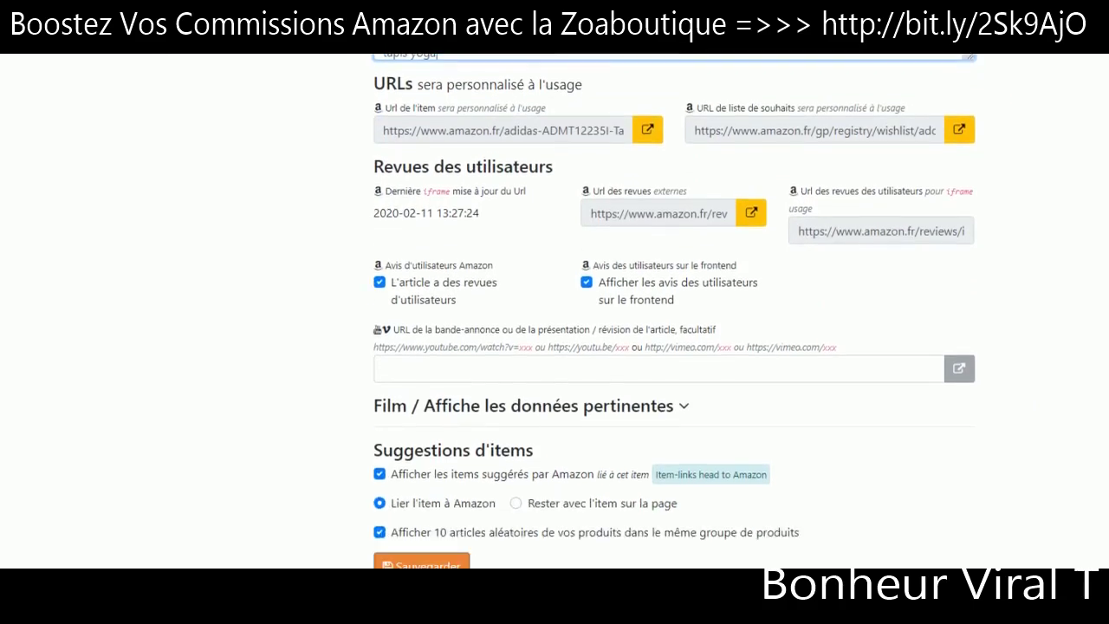
left_click(491, 373)
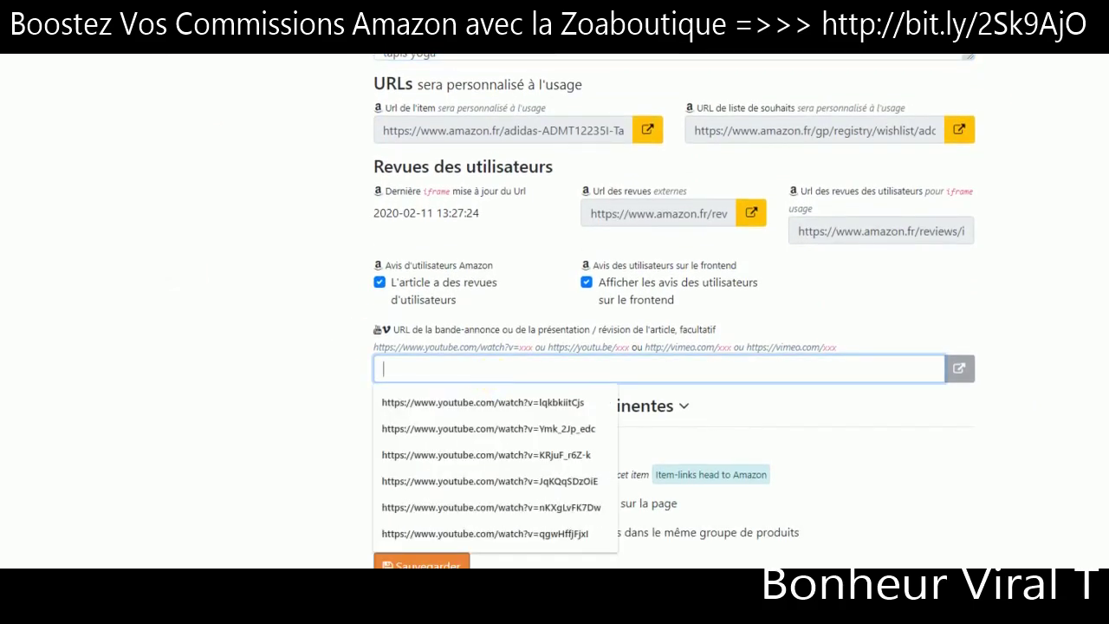
Switch to the Google search and show the video results for "tapis d'entrainement"
key("ctrl+Tab")
scroll(347, 330, "up", 10)
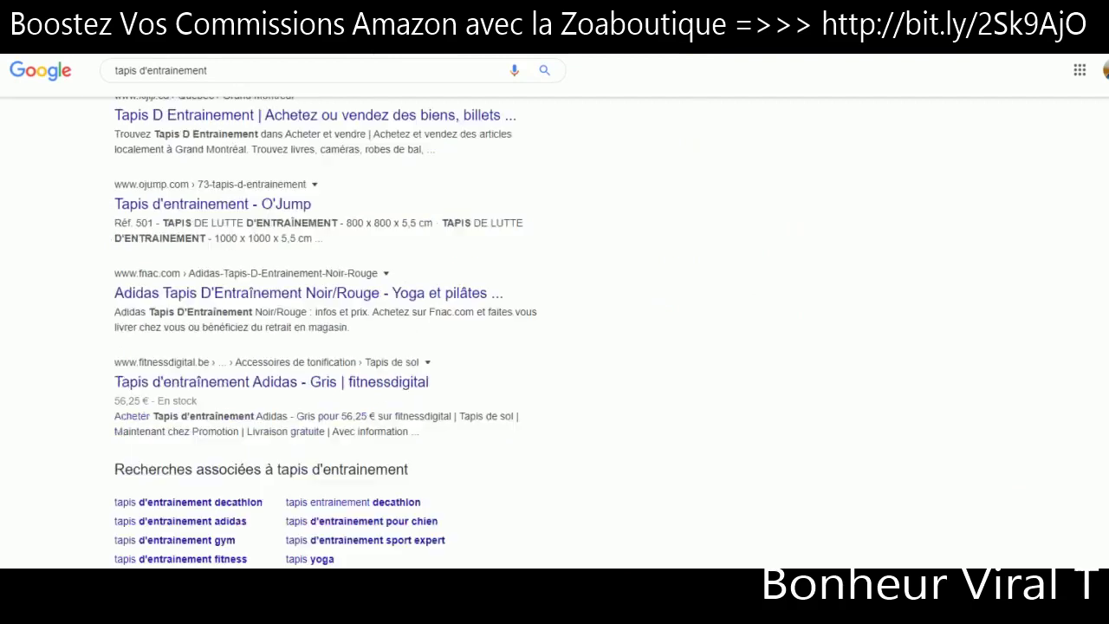
scroll(554, 329, "down", 3)
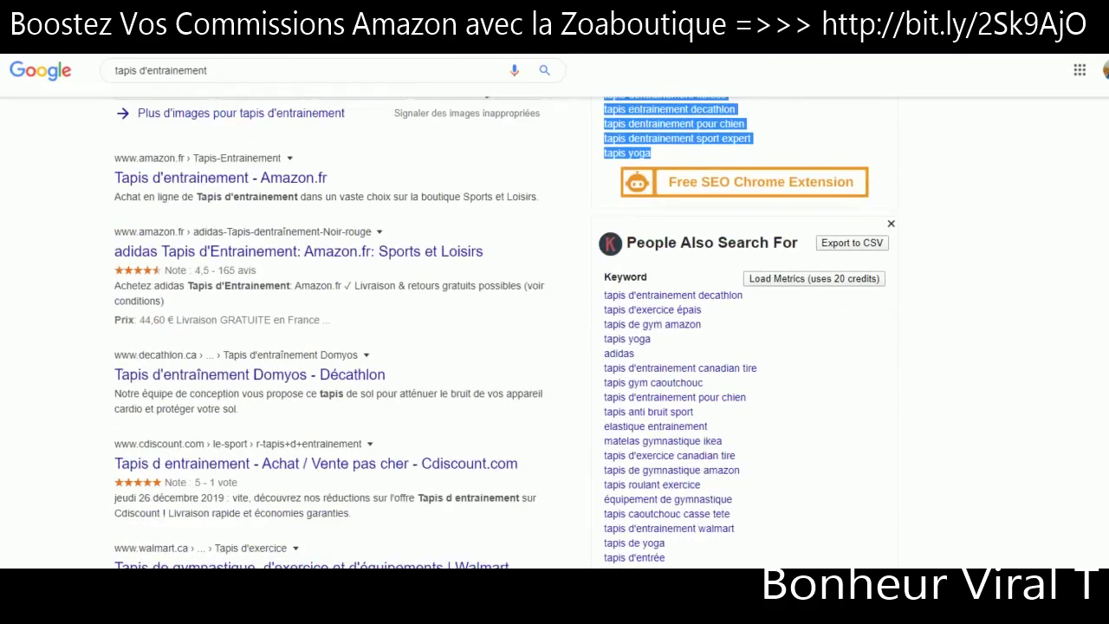
scroll(555, 329, "up", 3)
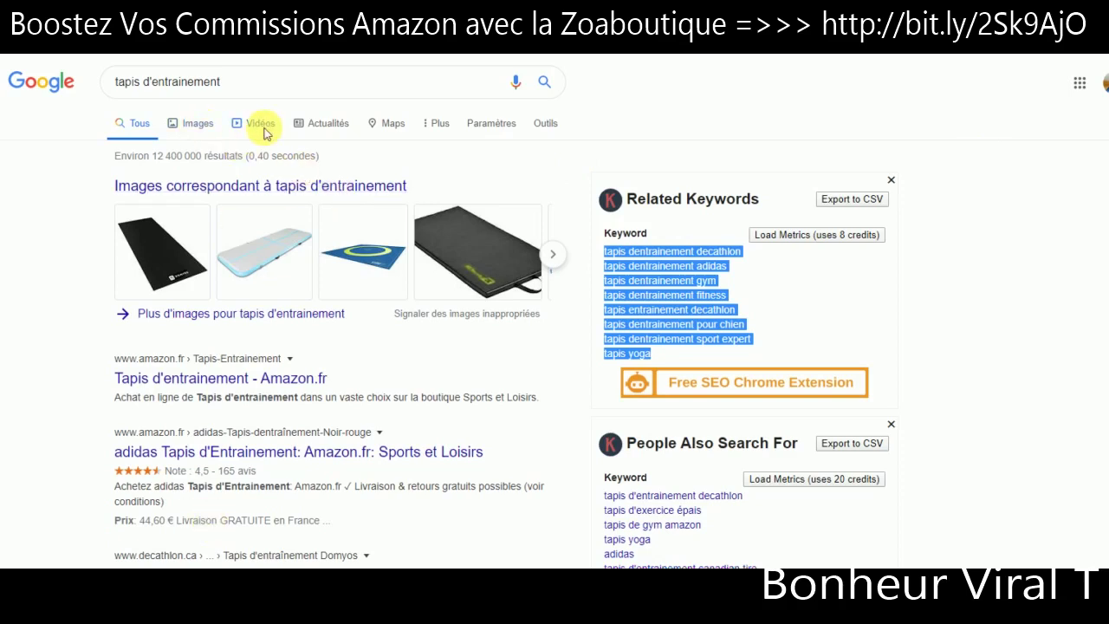
left_click(265, 132)
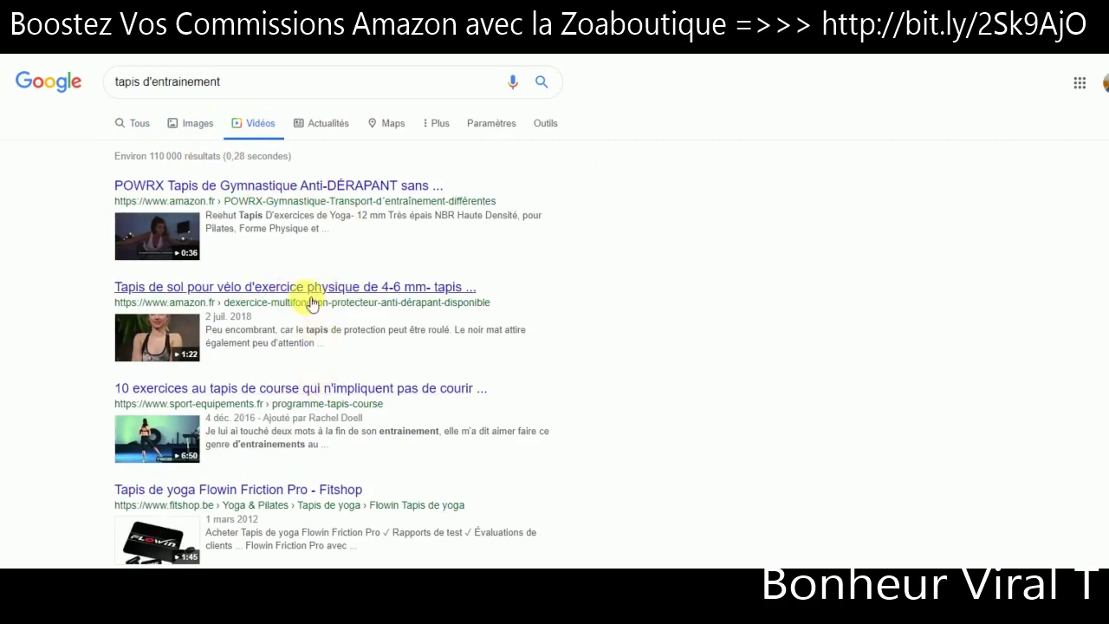
Check the POWRX gymnastics mat result on Amazon, return to Google, and browse the other training mat videos
left_click(299, 186)
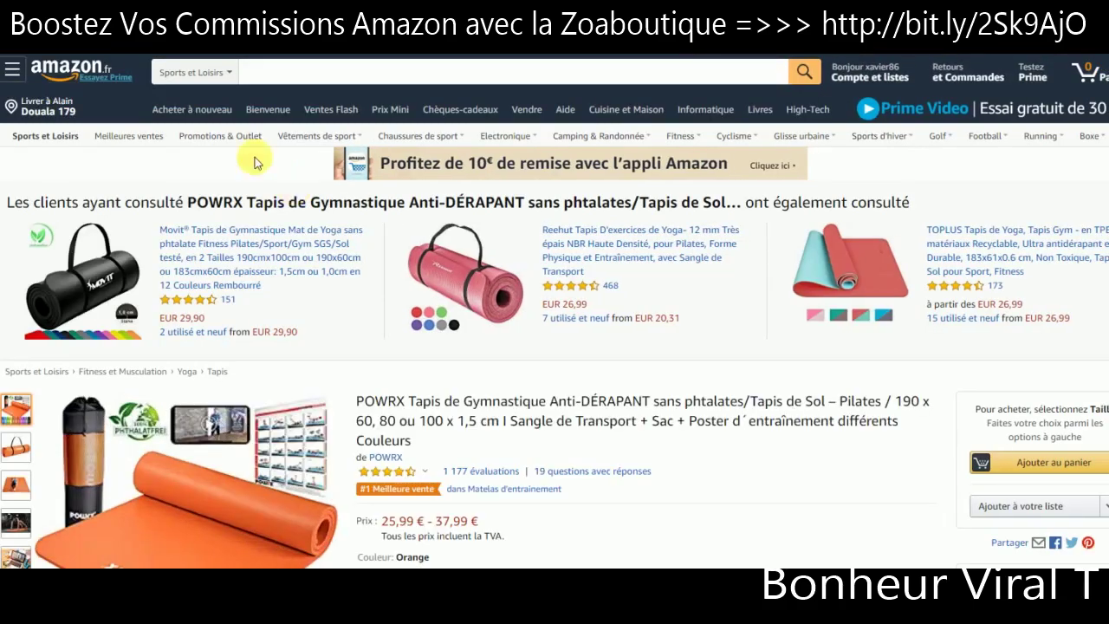
left_click(10, 42)
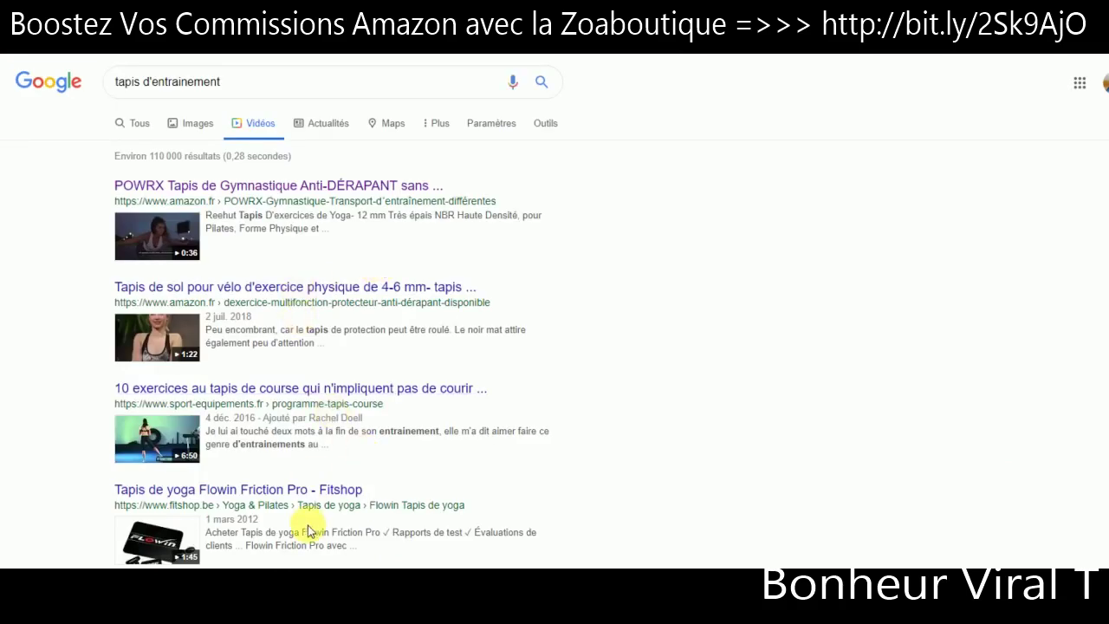
scroll(846, 309, "down", 2)
scroll(332, 332, "down", 3)
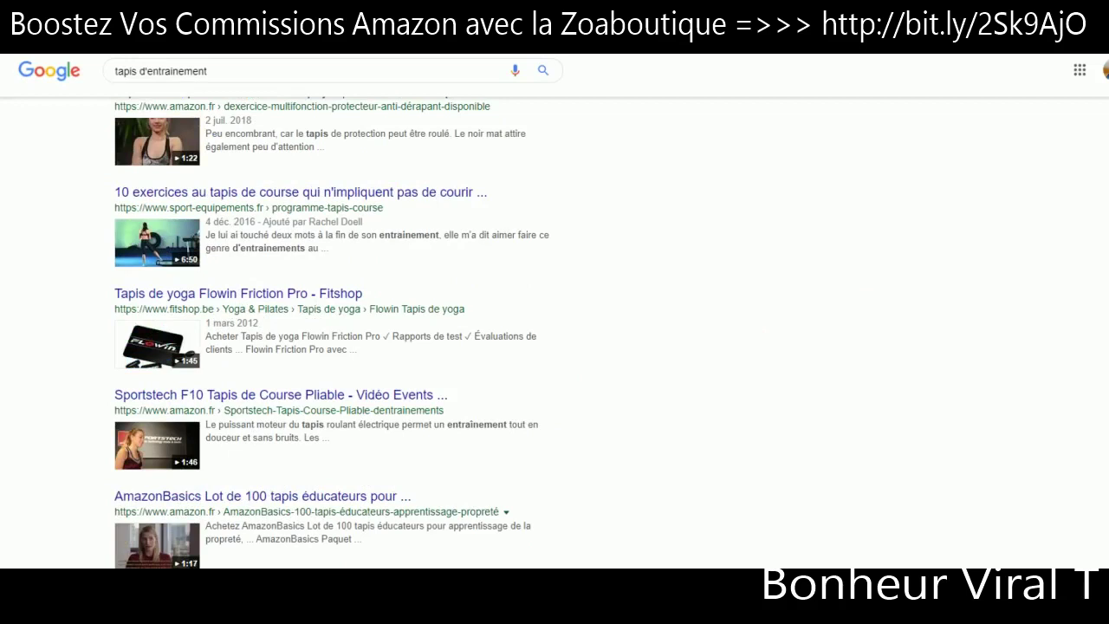
scroll(332, 331, "down", 1)
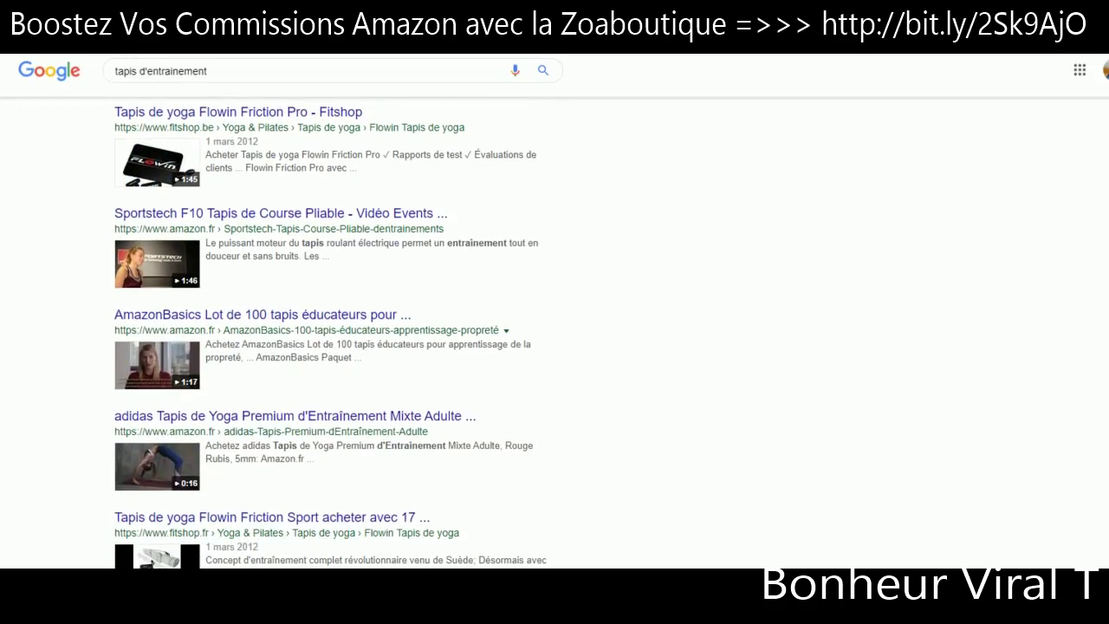
scroll(332, 331, "down", 3)
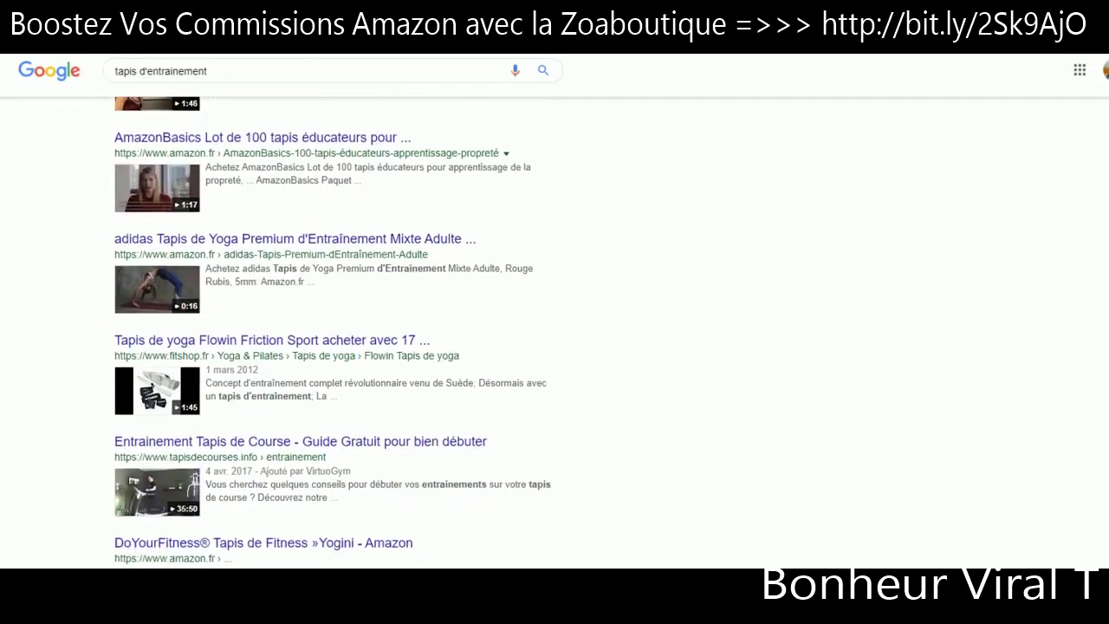
scroll(332, 332, "down", 3)
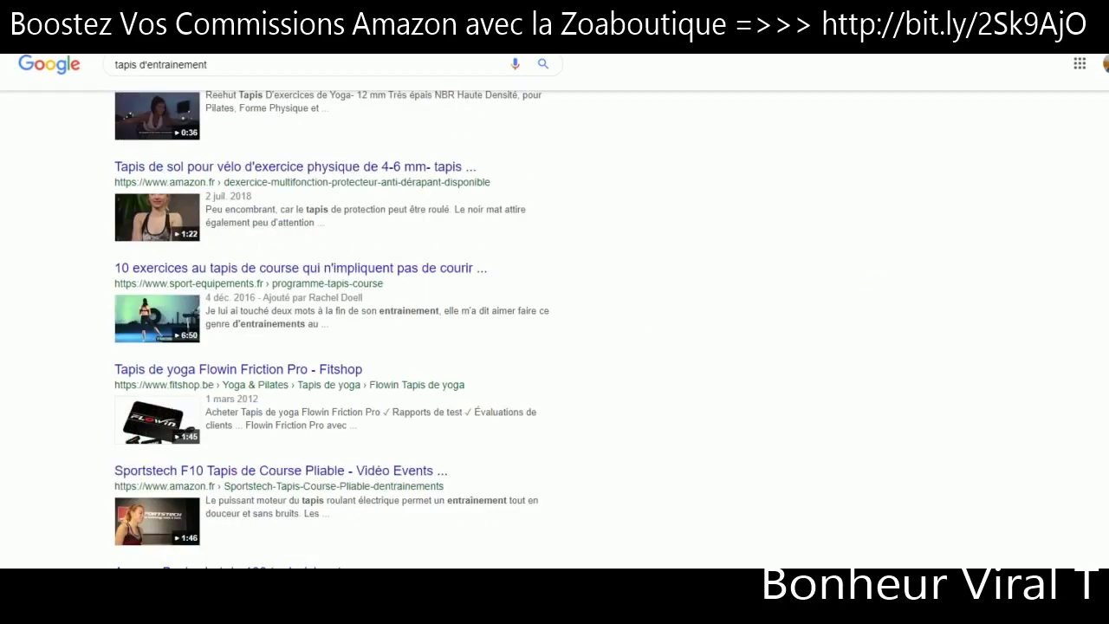
scroll(332, 332, "up", 2)
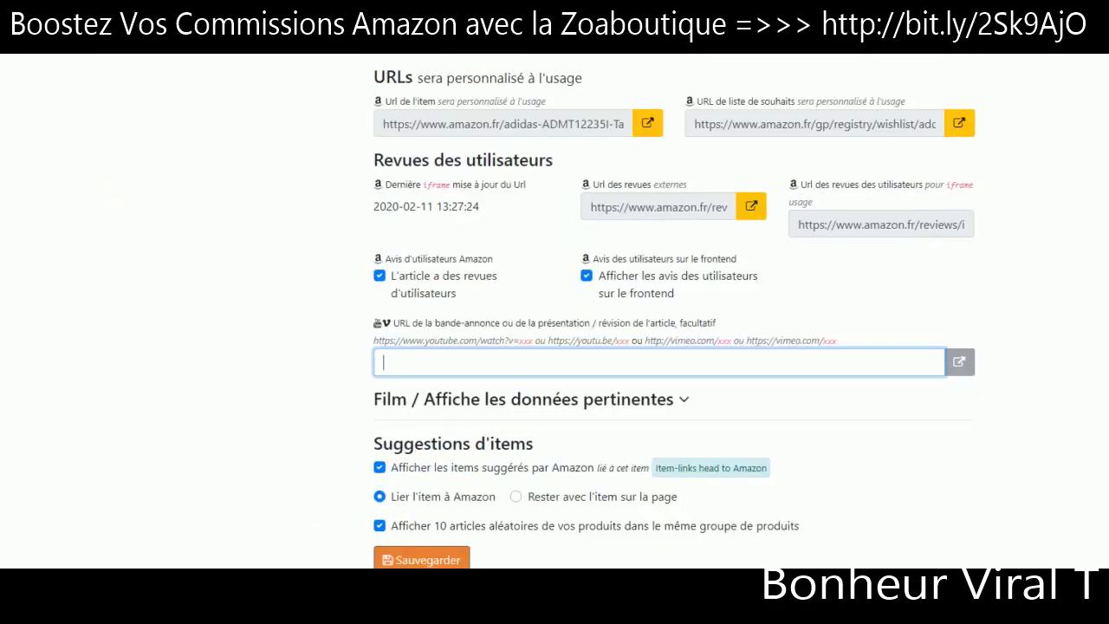
Save the edited adidas product in the shop administration and view its reviews and details section
left_click(434, 558)
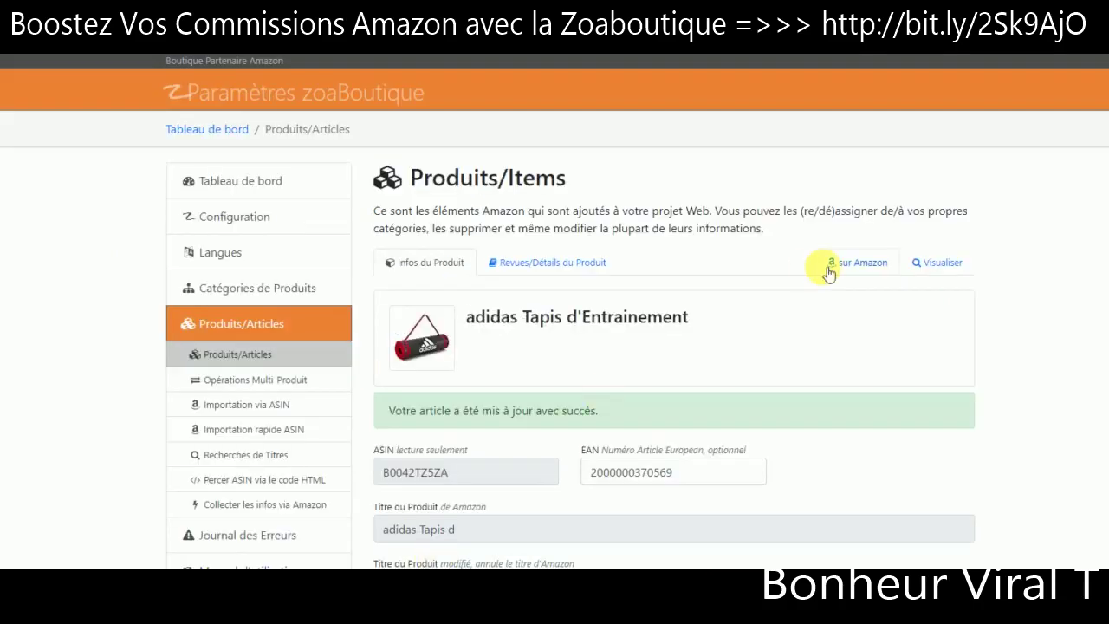
left_click(567, 264)
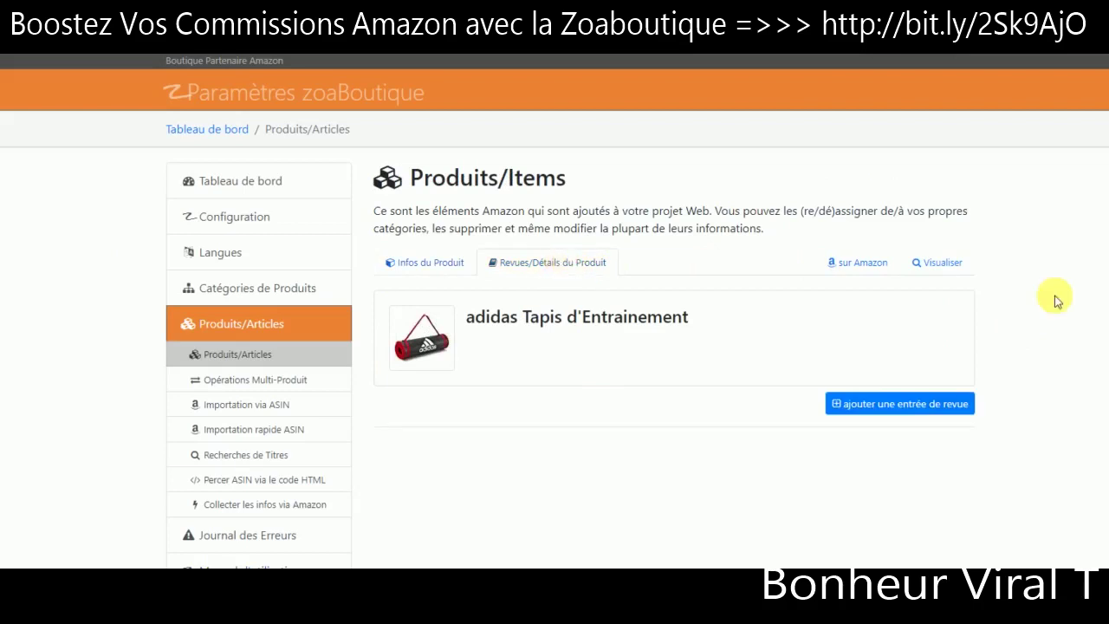
scroll(1055, 295, "down", 1)
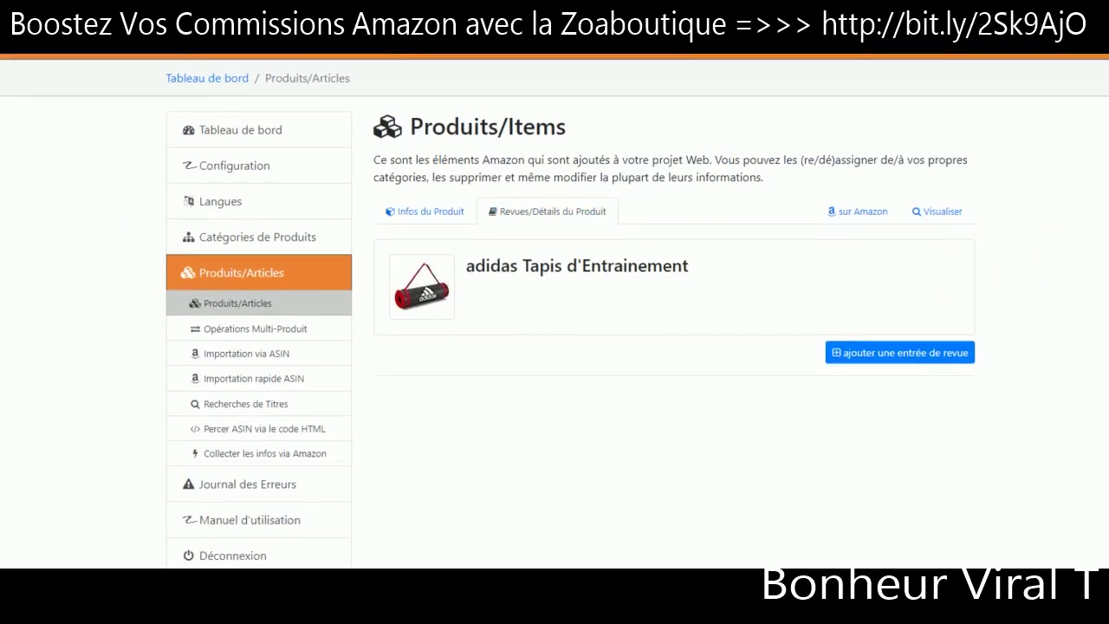
scroll(554, 306, "up", 1)
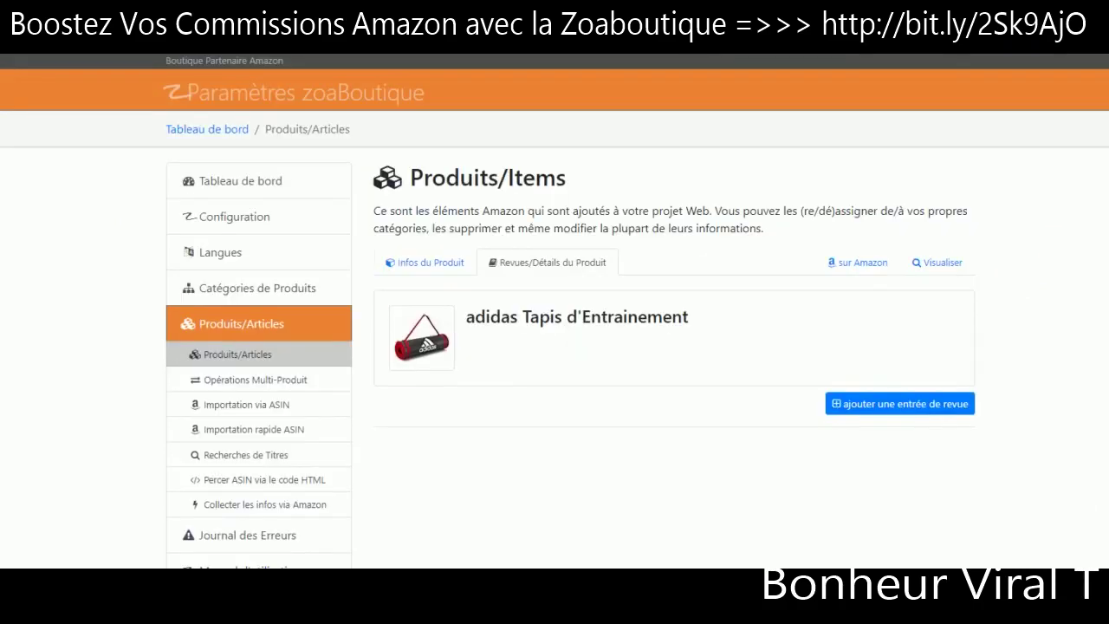
scroll(554, 310, "down", 1)
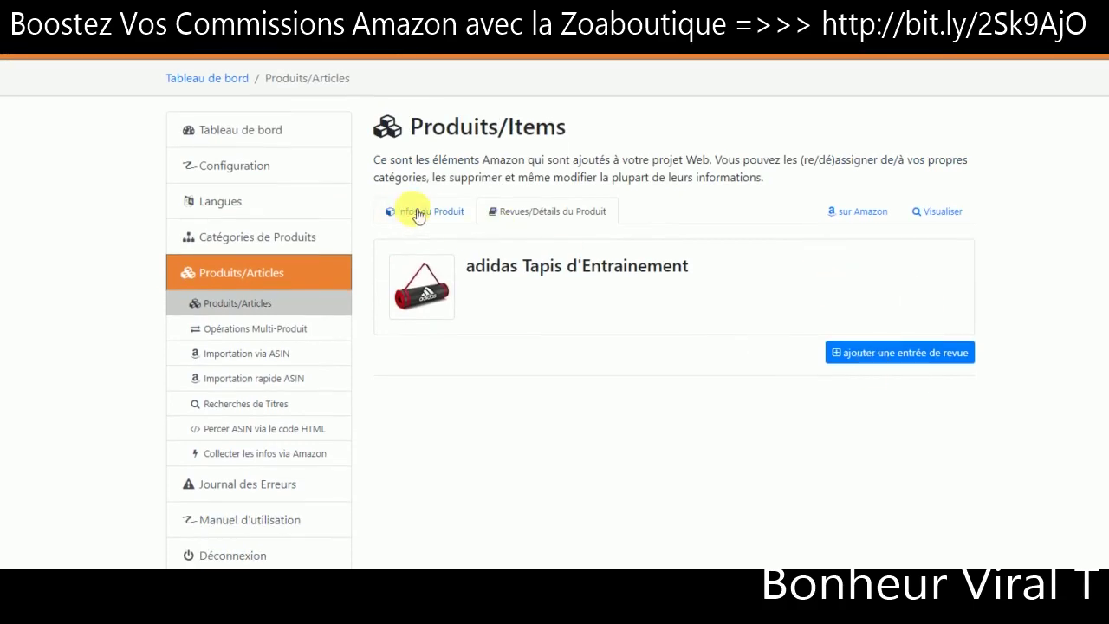
Check the product's information once more and open a new editorial review entry in its reviews and details
left_click(417, 215)
scroll(417, 215, "up", 1)
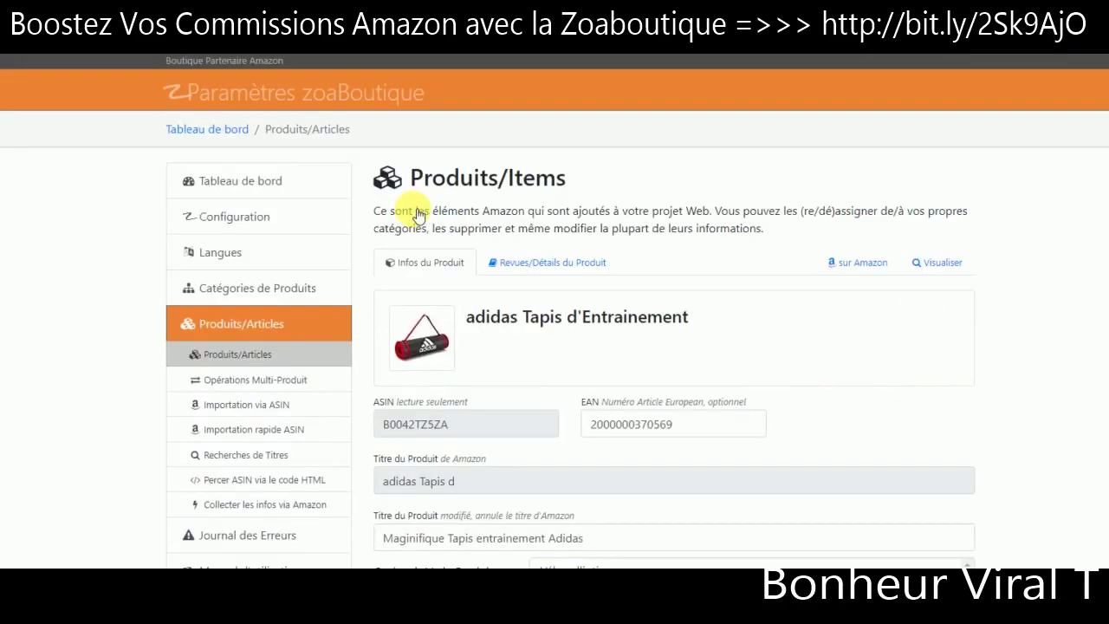
left_click(544, 263)
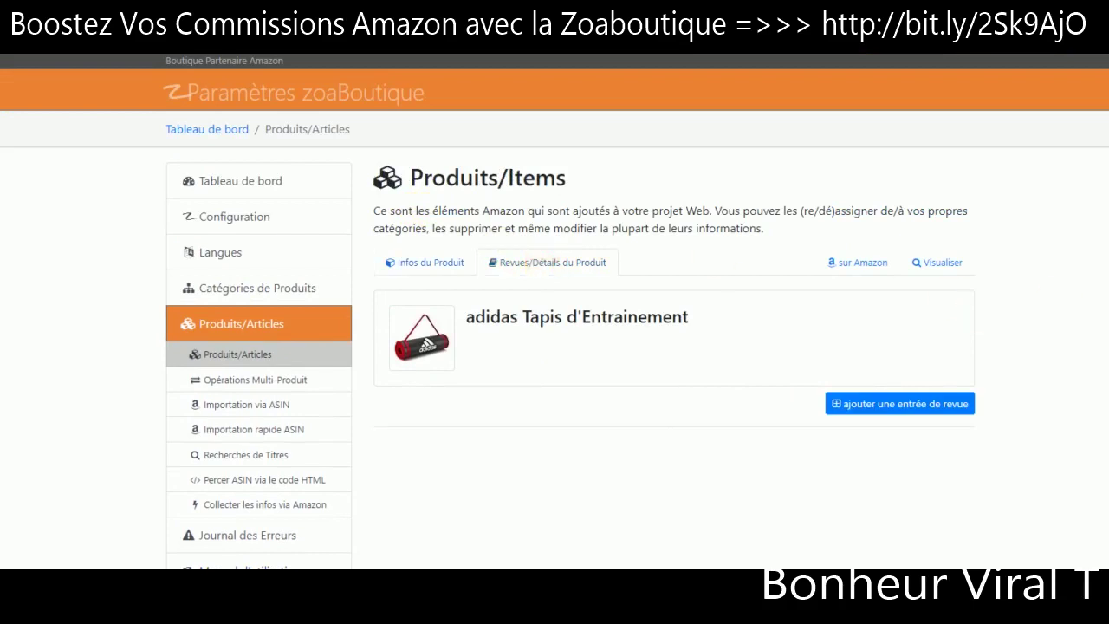
scroll(554, 311, "down", 1)
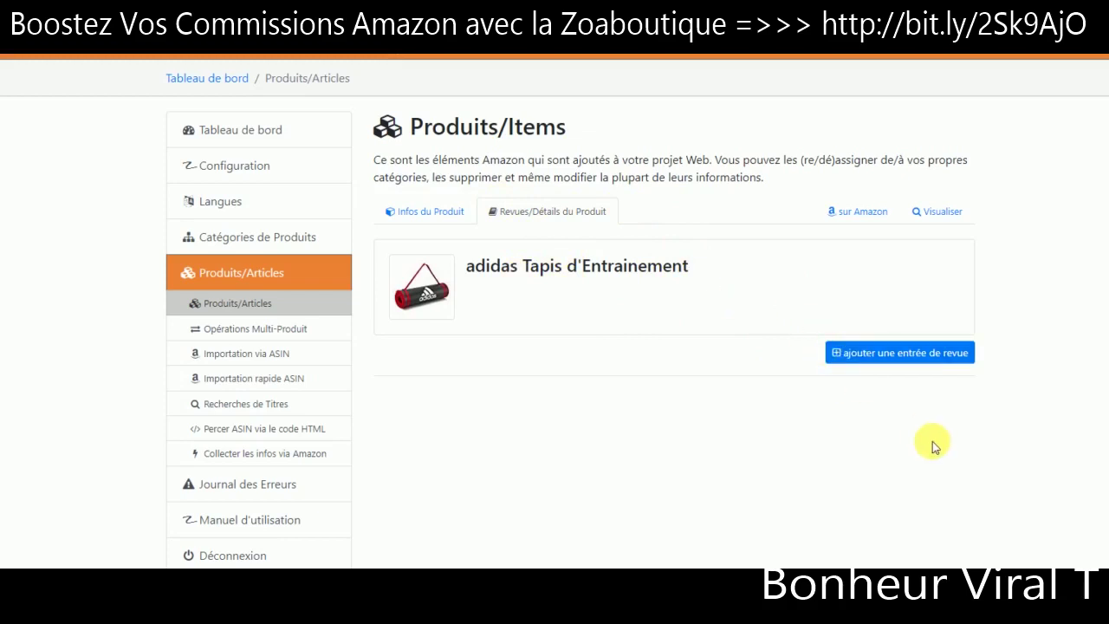
left_click(837, 357)
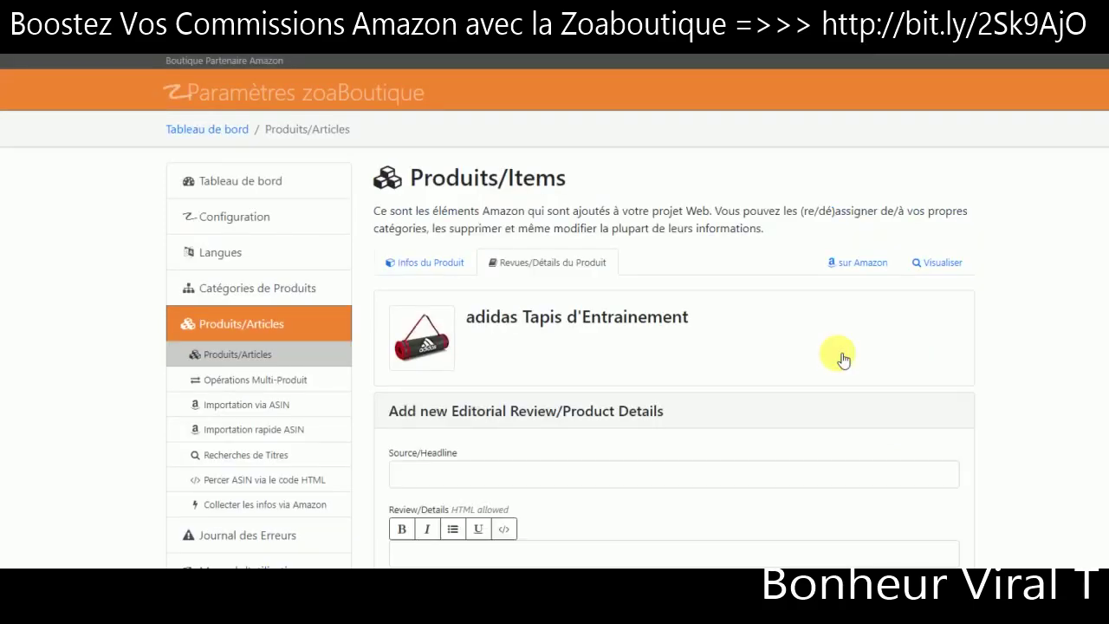
Enter "Les avantages du Tapis d'entrainement Adidas" as the headline of the new editorial review
scroll(555, 312, "down", 1)
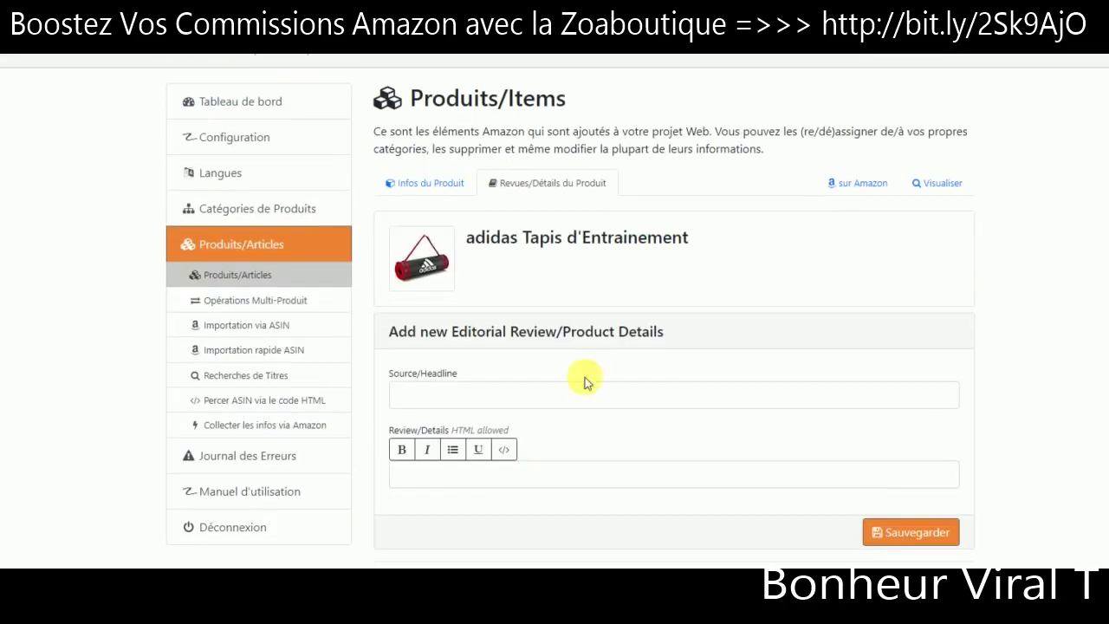
left_click(447, 398)
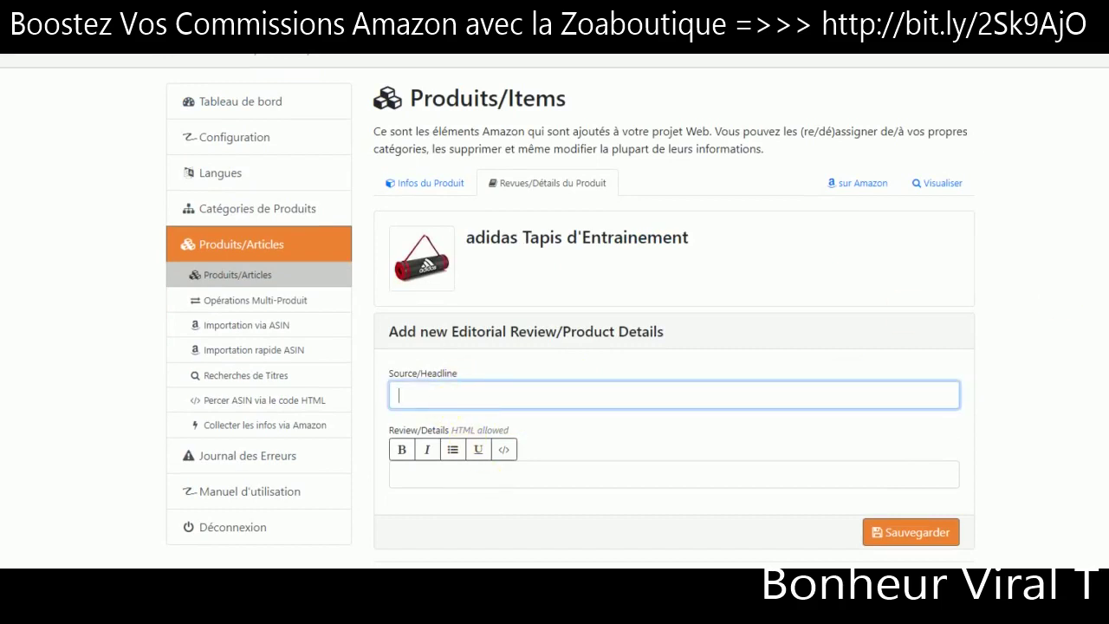
type("Les avantages du Tapis d'entrainement Ad")
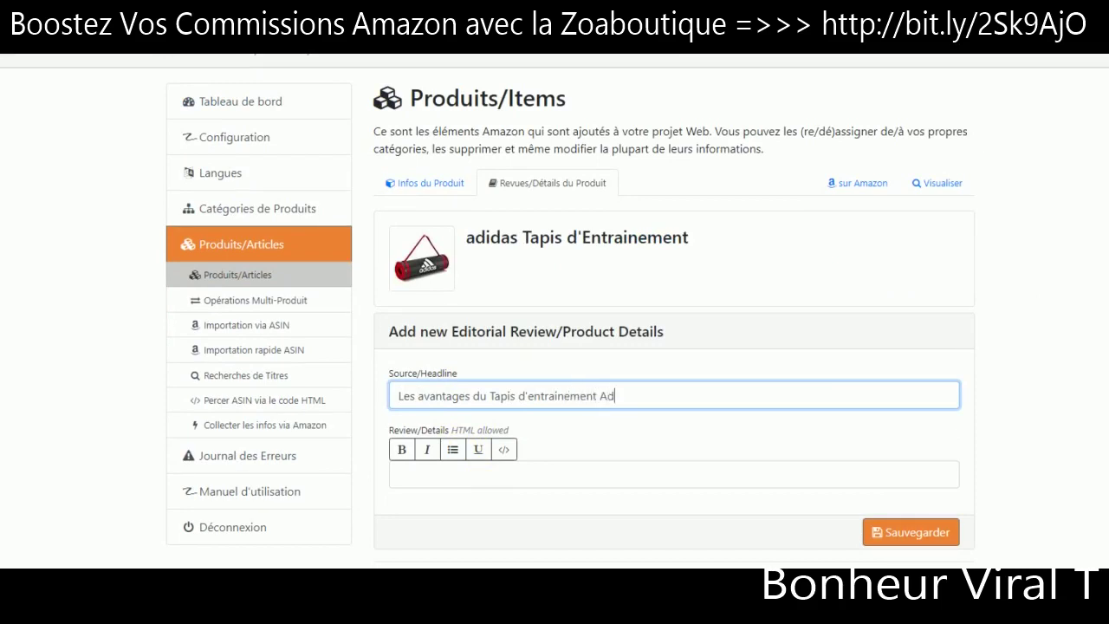
type("idas")
Start the review details with the line "Ce tapis d'entrainement possède les avantages suivant:"
left_click(497, 478)
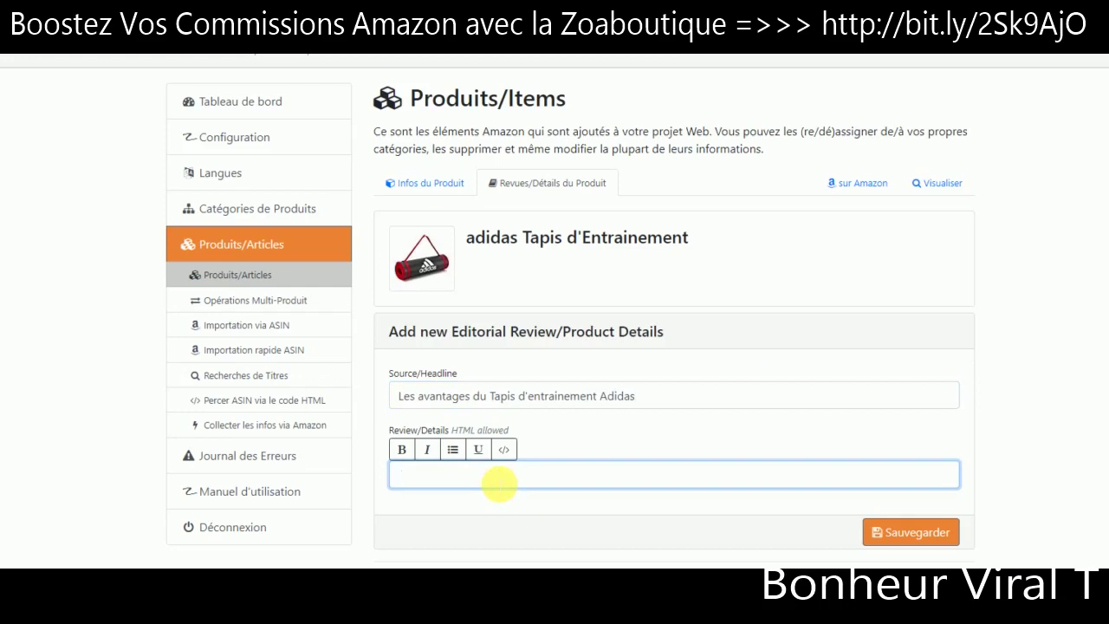
type("Ce tapis d'entrainnem")
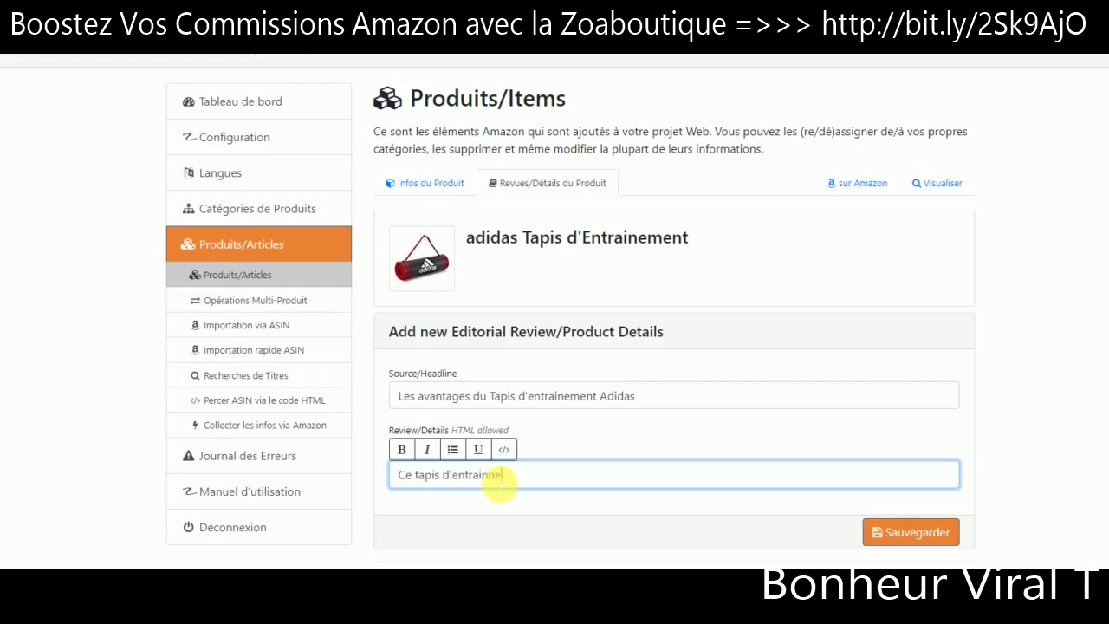
key("BackSpace")
key("BackSpace")
key("BackSpace")
type("ement a la capicité de")
key("BackSpace")
key("BackSpace")
key("BackSpace")
key("BackSpace")
key("BackSpace")
key("BackSpace")
key("BackSpace")
key("BackSpace")
key("BackSpace")
key("BackSpace")
key("BackSpace")
key("BackSpace")
key("BackSpace")
key("BackSpace")
key("BackSpace")
key("BackSpace")
type("possède les av")
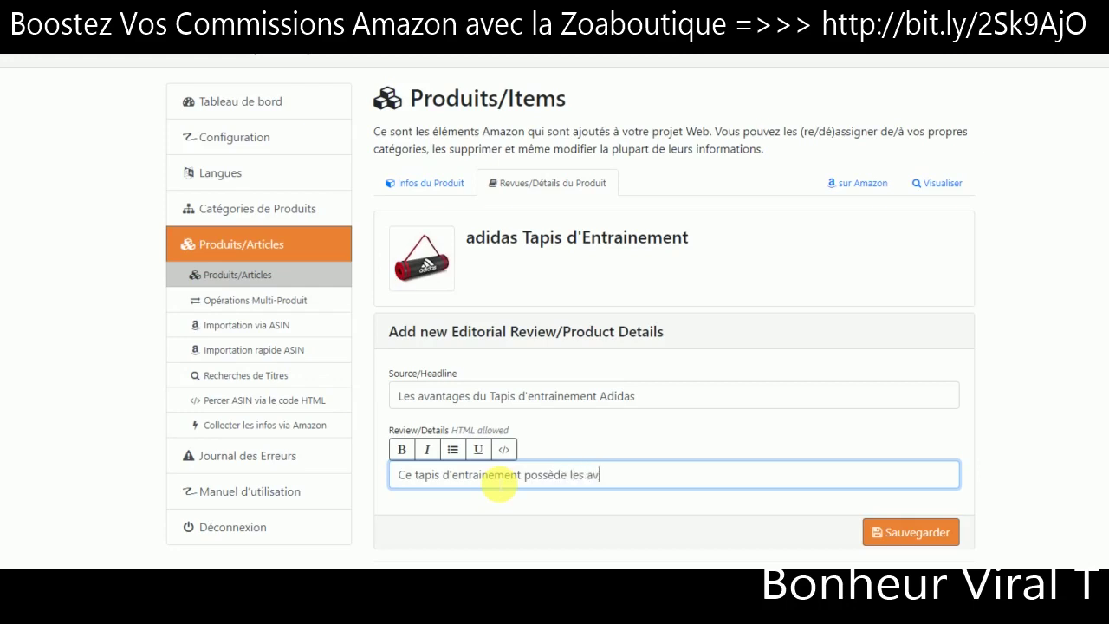
type("antage s suivant:")
key("Return")
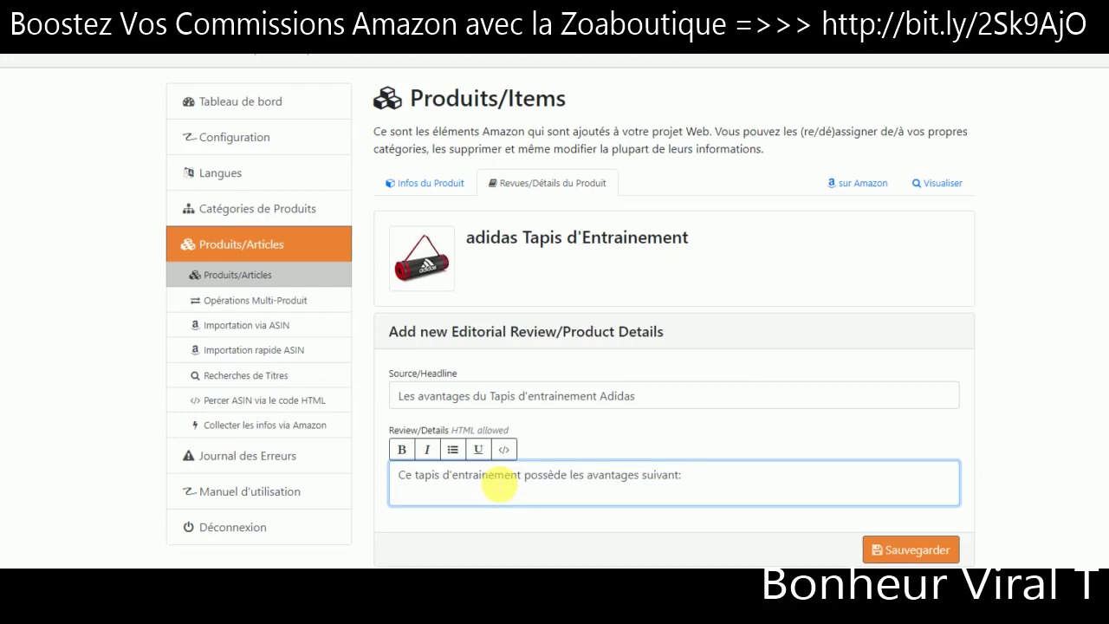
List the first three advantages on separate lines: "- Il est Anti-dérapant", "- Résistant" and "- confortable"
type("- Il est Ant-dérapant")
key("Return")
type("- Résistant")
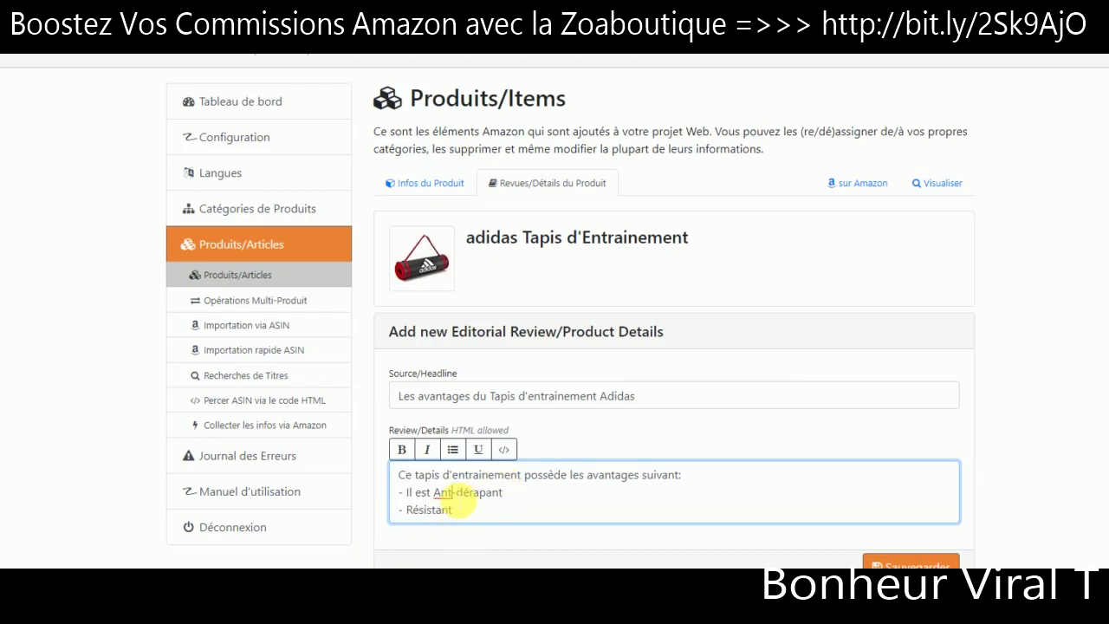
left_click(451, 492)
type("i")
left_click(468, 510)
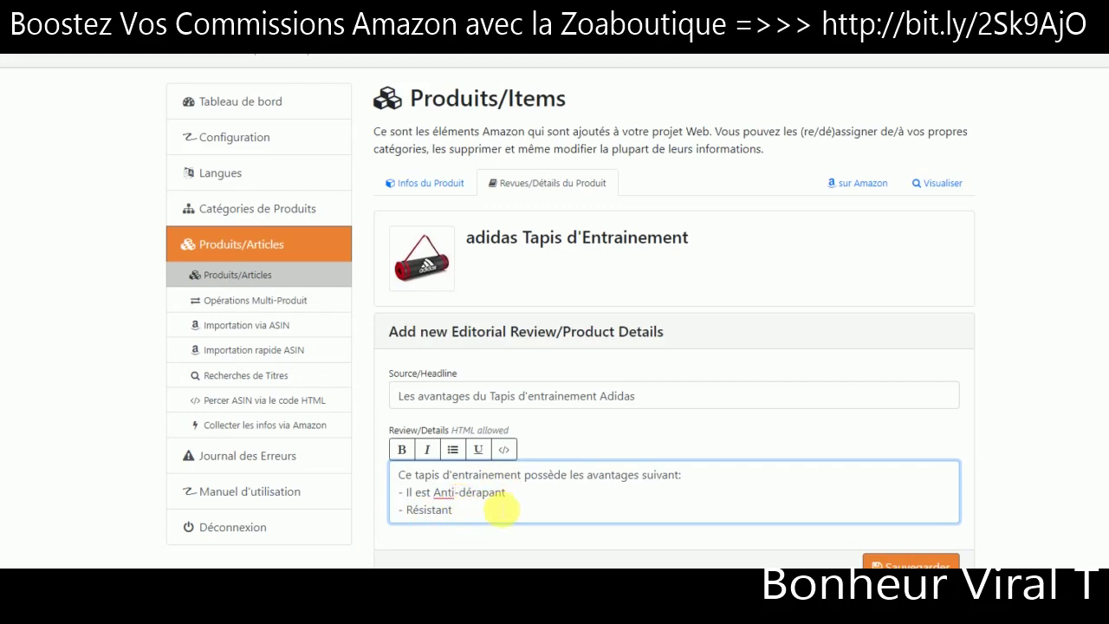
key("Return")
type("- confortable")
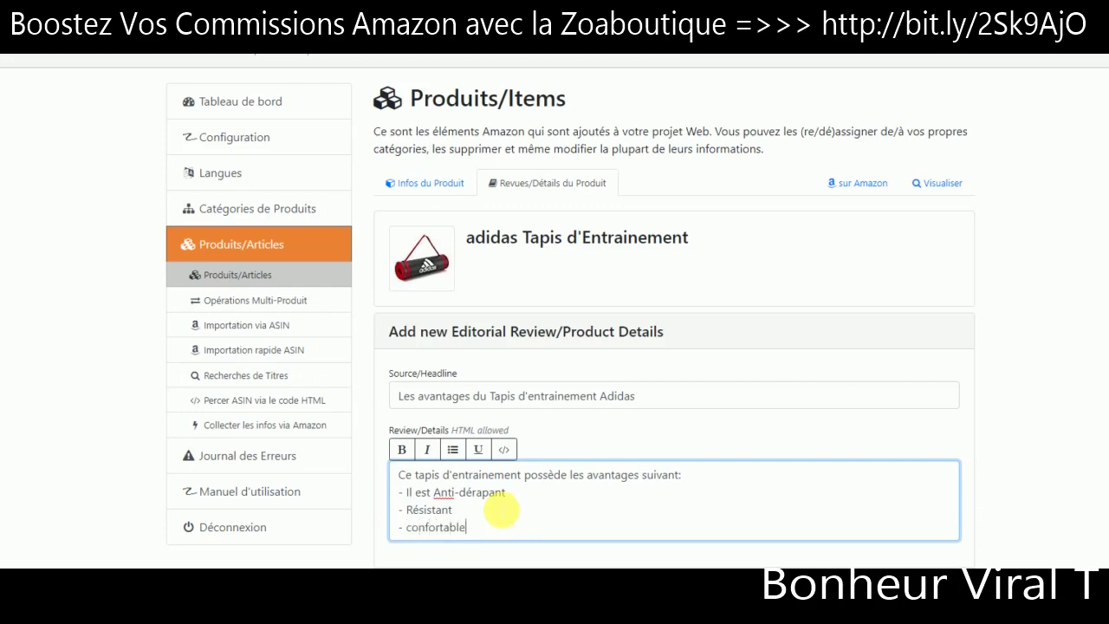
Add the fourth advantage line "- Permet de faire des mouvements sans se soucis de l'équilibre."
key("Return")
type("- ")
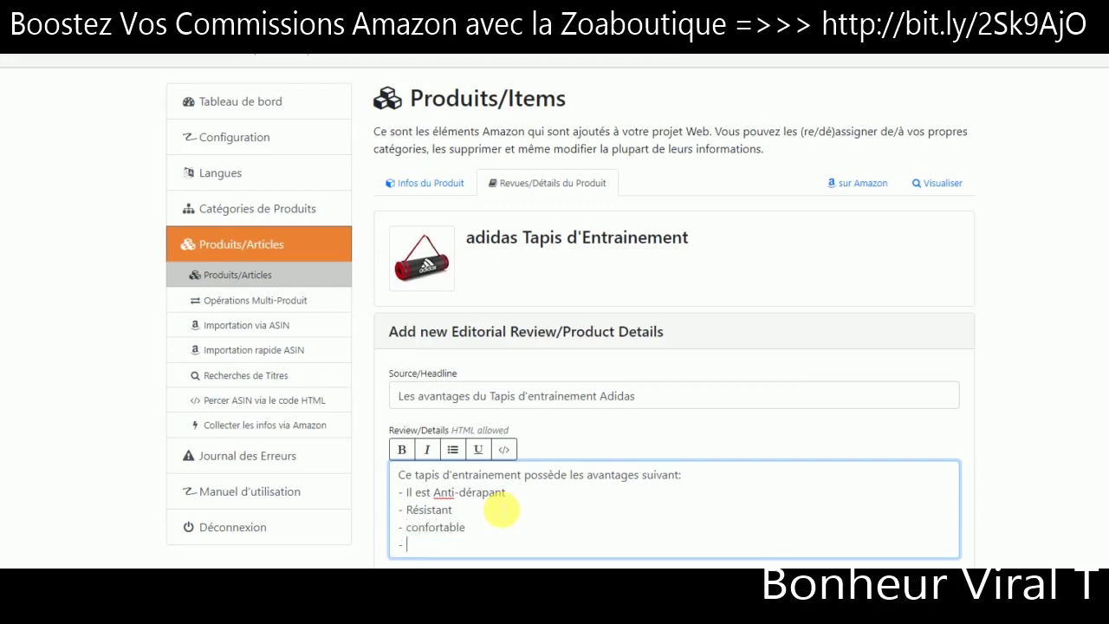
type("Permet de faire des mouvemen")
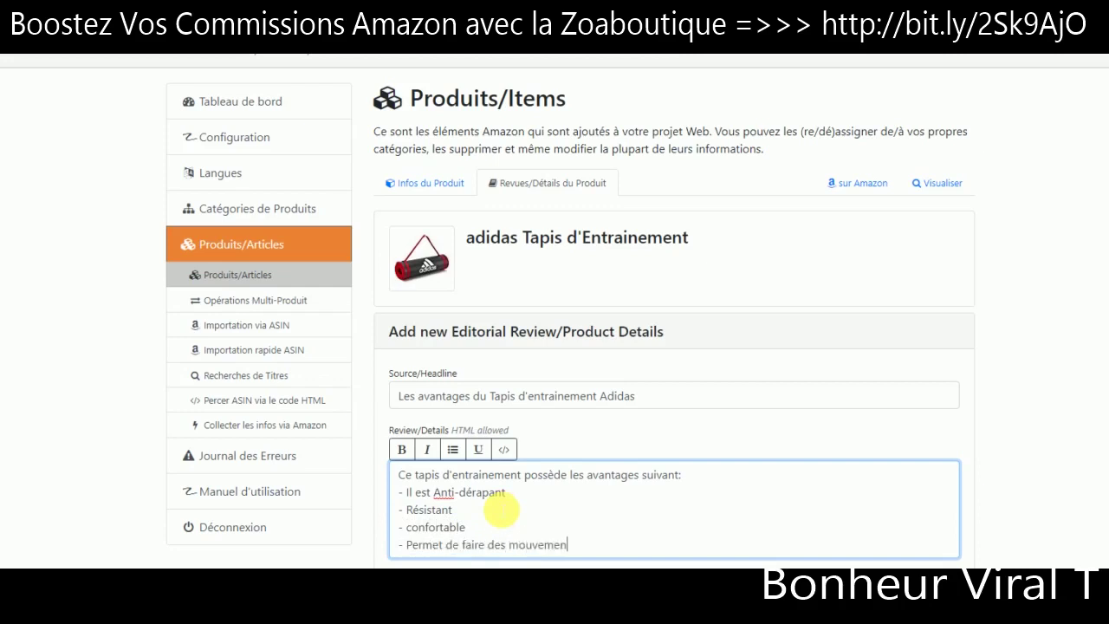
type("ts sans")
key("BackSpace")
key("BackSpace")
key("BackSpace")
key("BackSpace")
key("BackSpace")
type("sans se soucis de l'équ")
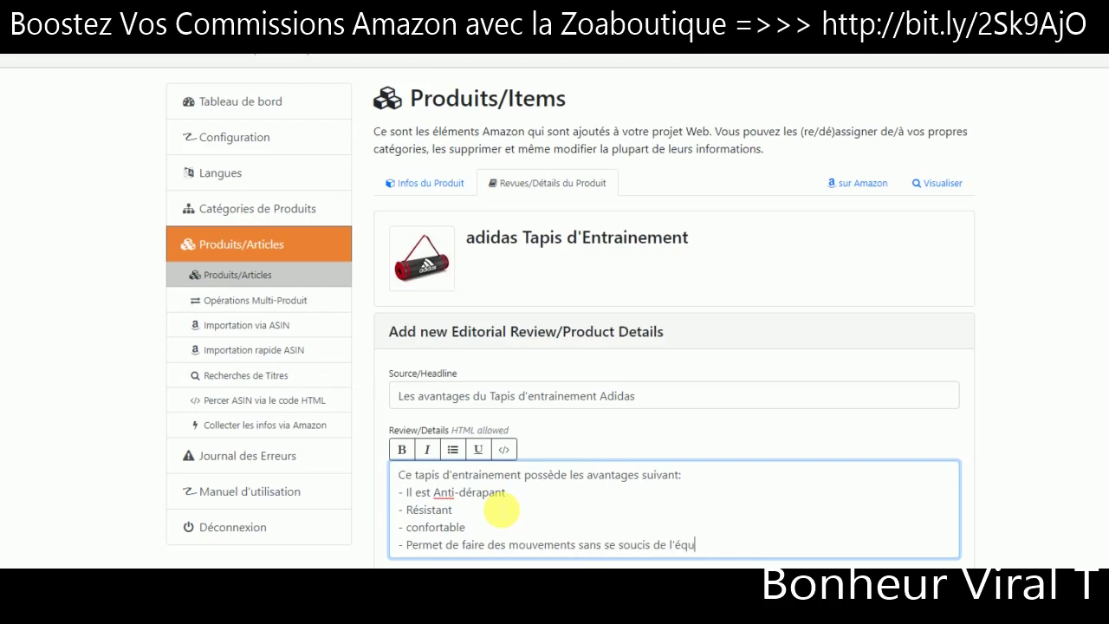
type("ilibre.")
key("Return")
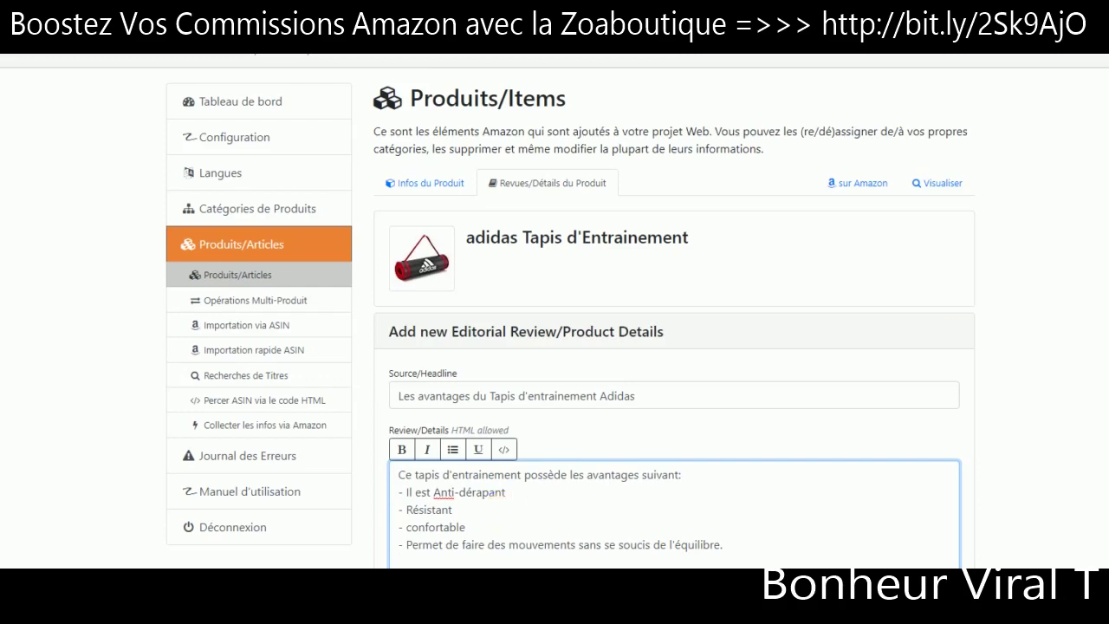
Below the list, add the correctly spelled paragraph "Si vous cherchiez depuis longtemps un merveilleux outil pour vos exercices physiques, Ce tapis est pour vous."
scroll(570, 312, "down", 1)
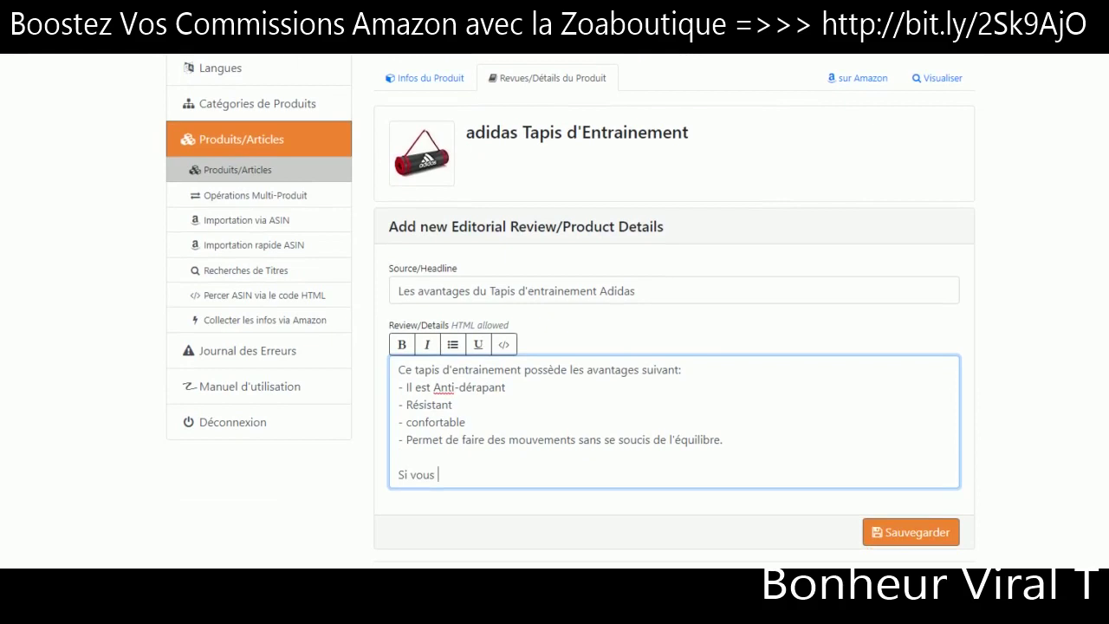
type("chi")
type("erchiez de")
type("puis log")
key("BackSpace")
type("ntemps des")
key("BackSpace")
key("BackSpace")
key("BackSpace")
key("BackSpace")
key("BackSpace")
key("BackSpace")
key("BackSpace")
key("BackSpace")
key("BackSpace")
type("gtemps")
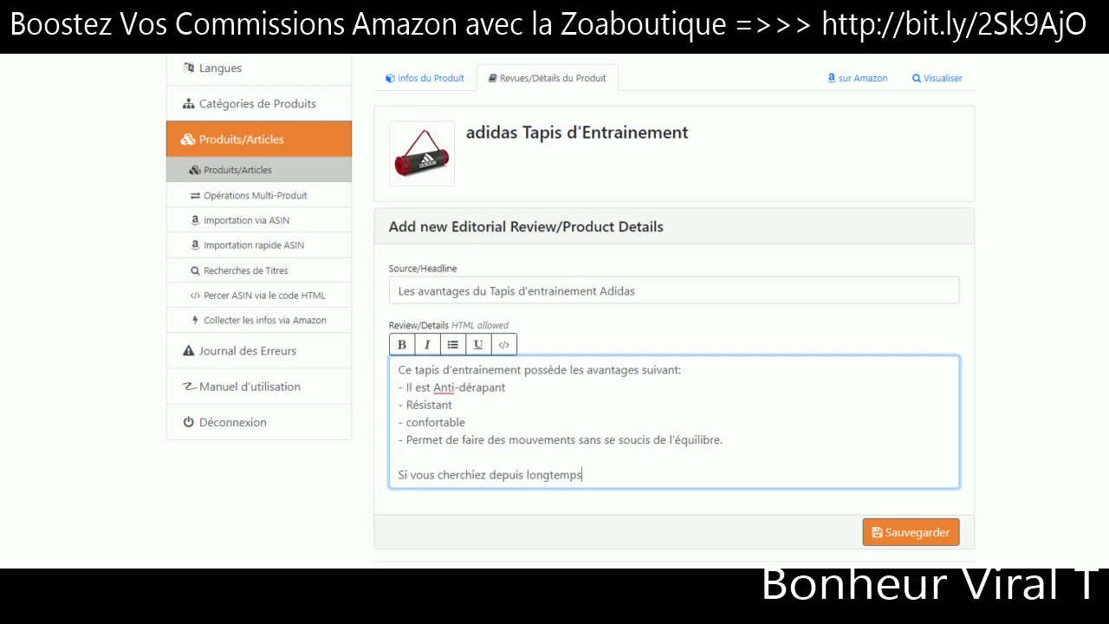
type(" un merveilleux outils pou")
key("BackSpace")
key("BackSpace")
key("BackSpace")
key("BackSpace")
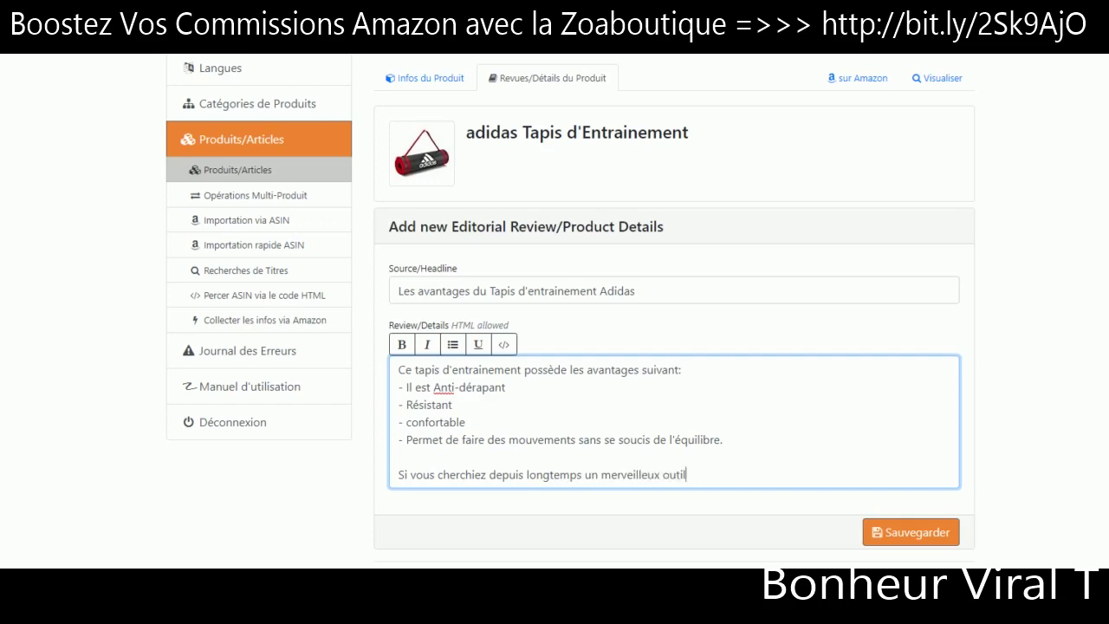
type("pour vos exercicices pyi")
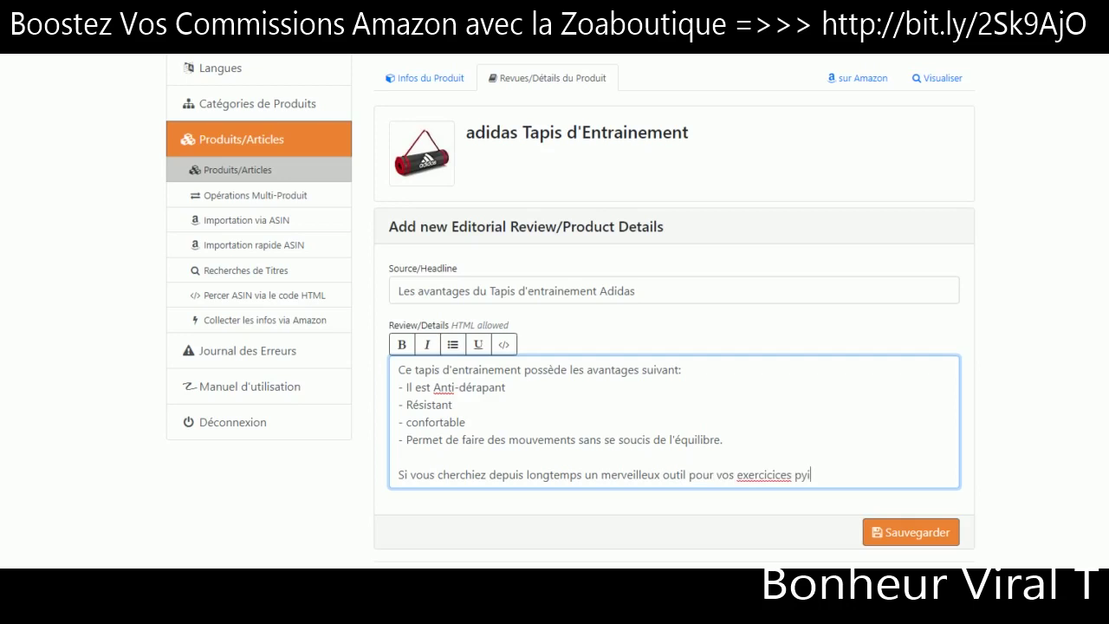
key("BackSpace")
key("BackSpace")
type("physiques, Ce tapis est pour vous.")
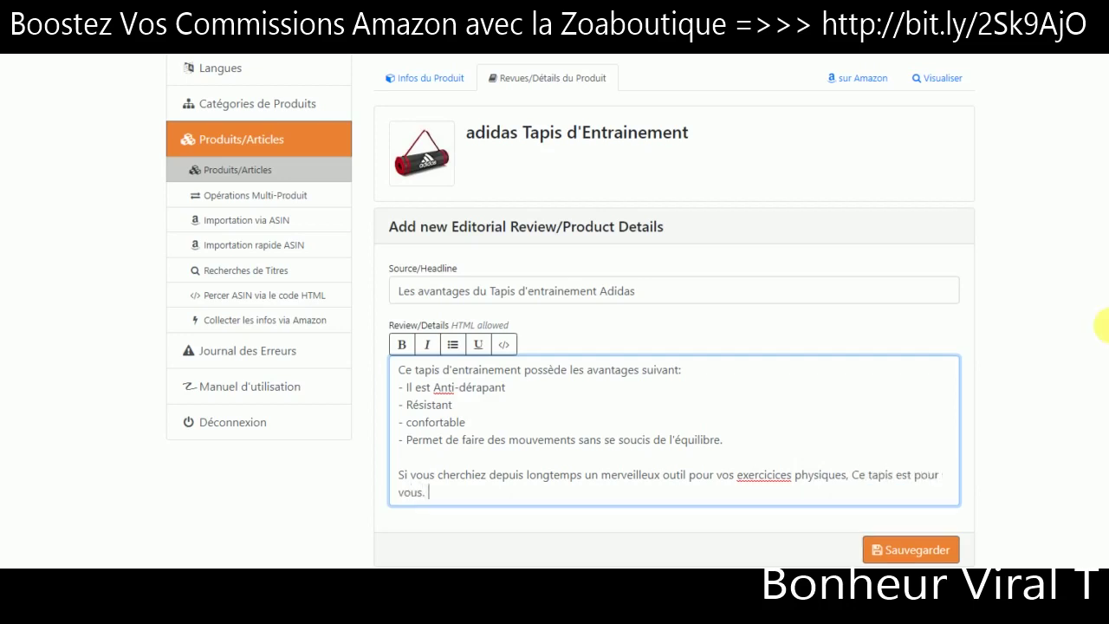
right_click(762, 485)
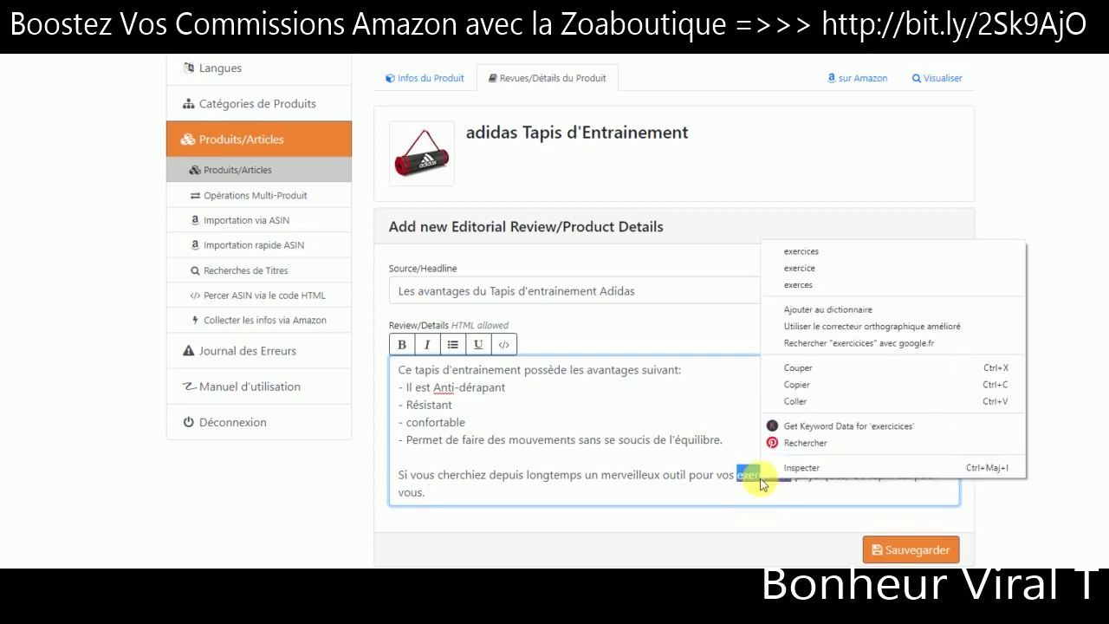
left_click(815, 250)
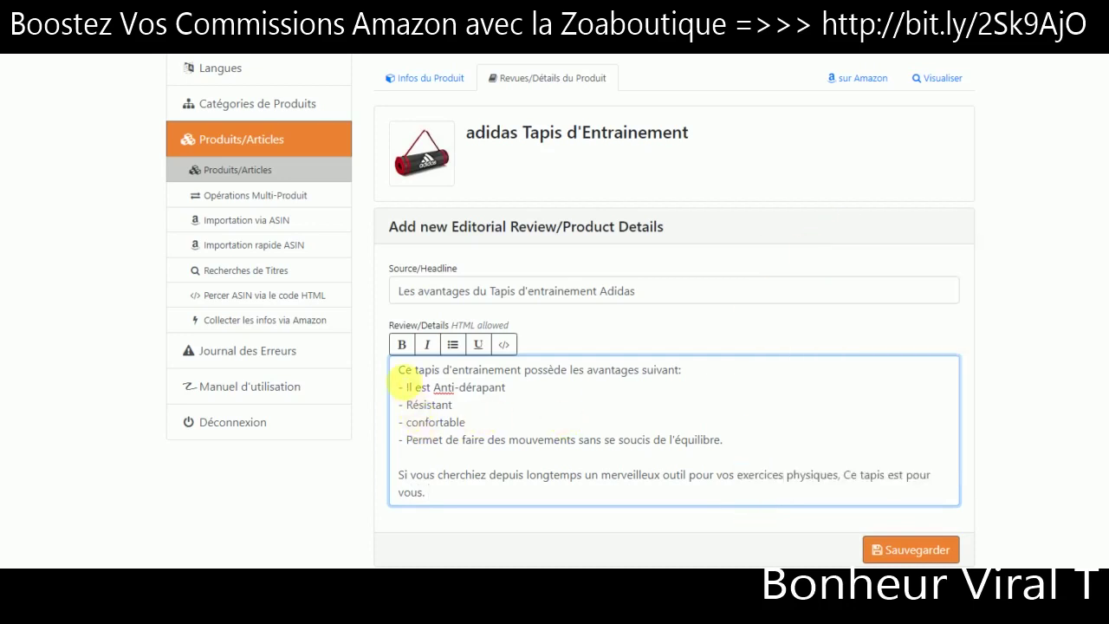
Format the four advantage lines as a bulleted list and make the introductory sentence bold
left_click_drag(399, 387, 755, 448)
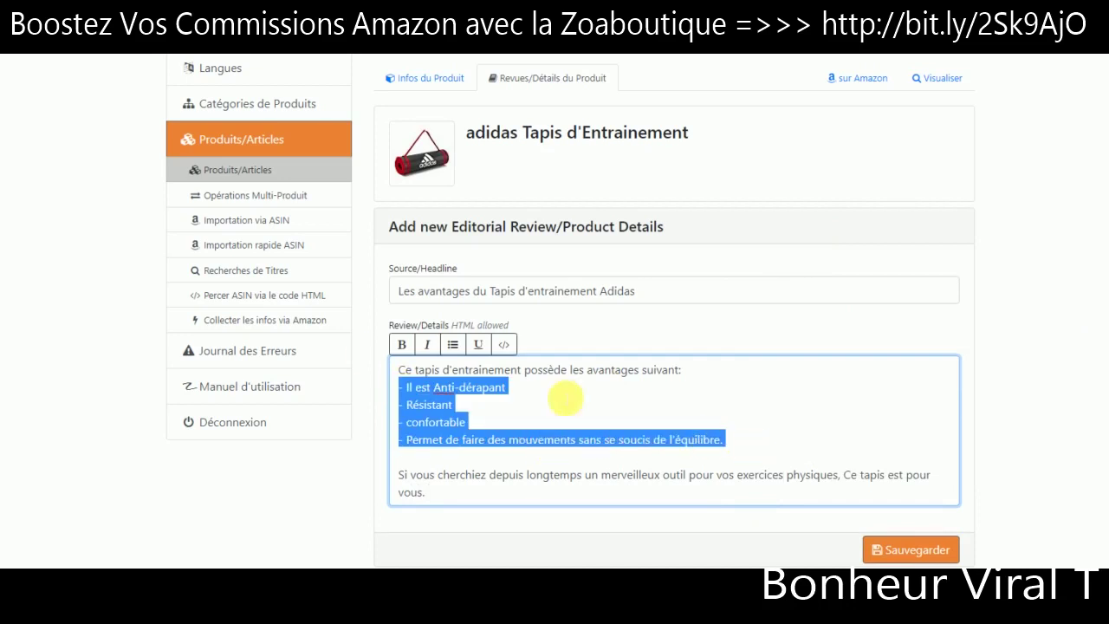
left_click(453, 344)
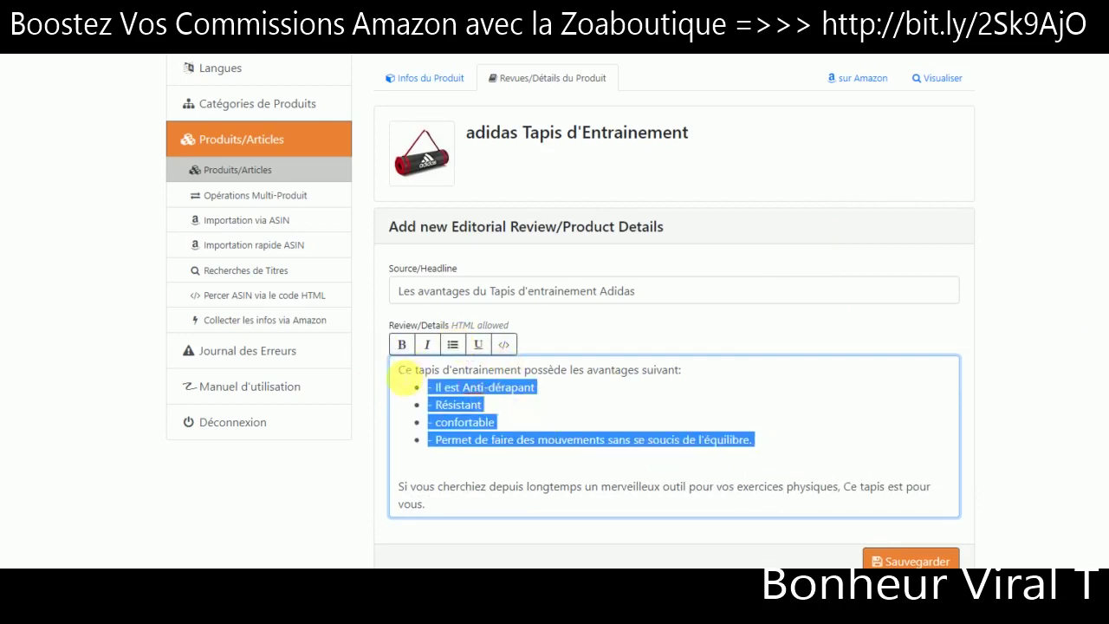
left_click_drag(398, 369, 682, 371)
left_click(409, 346)
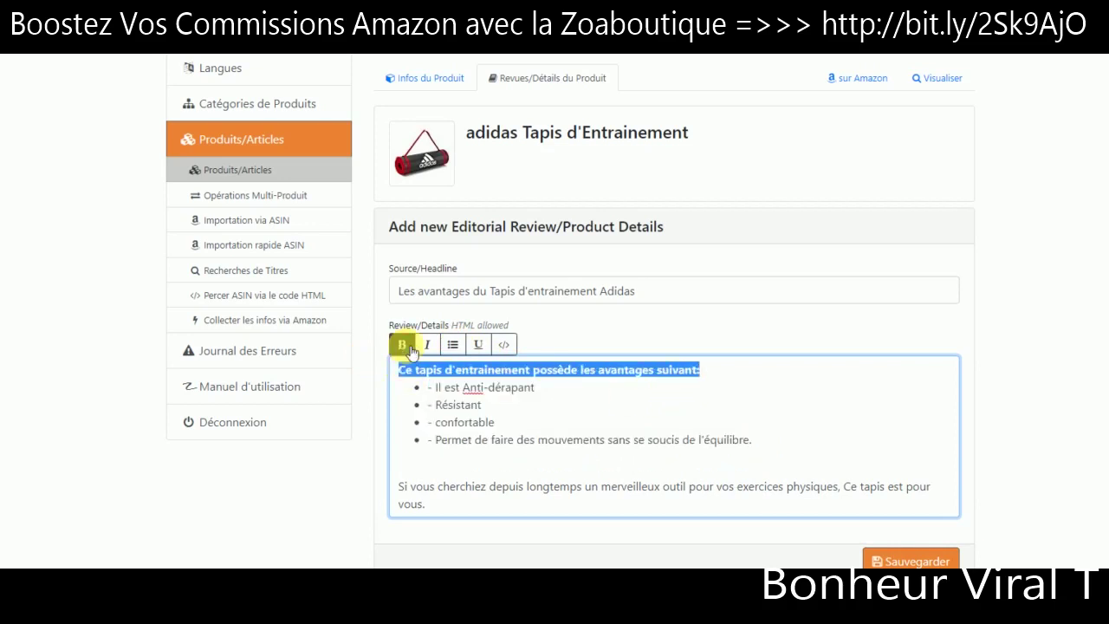
left_click(639, 444)
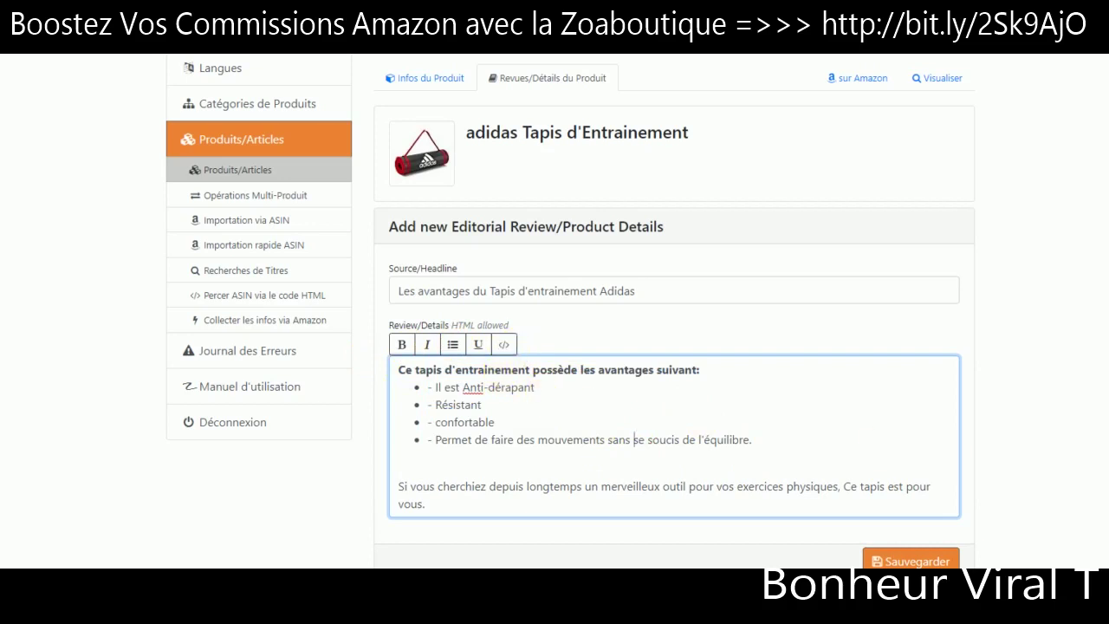
Examine the HTML source of the review details and return to the formatted view
scroll(1066, 350, "down", 1)
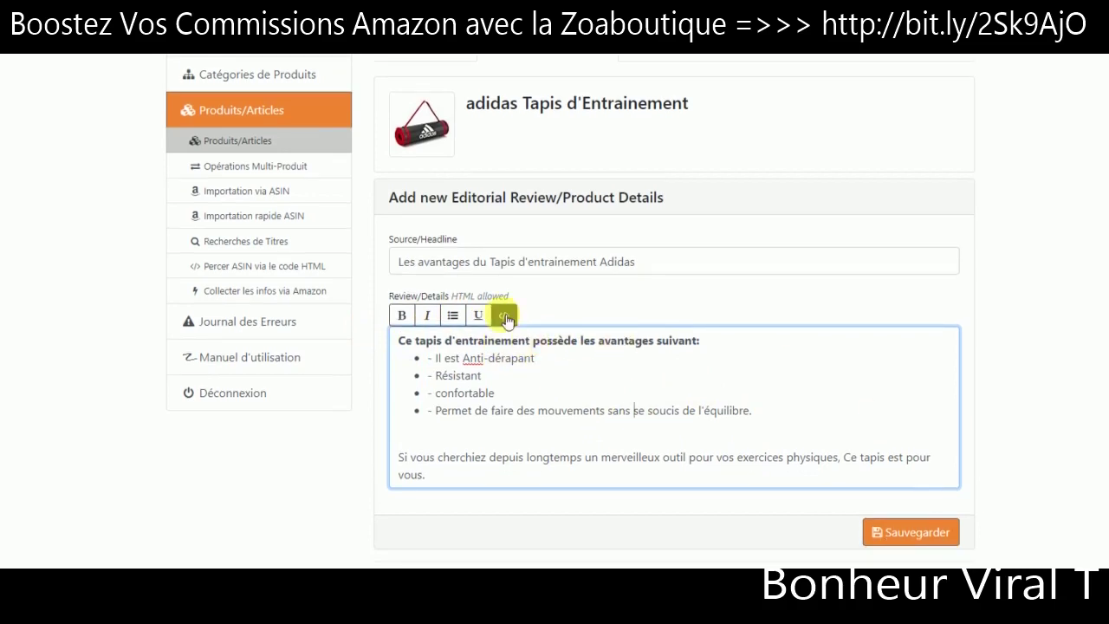
left_click(504, 316)
left_click(614, 398)
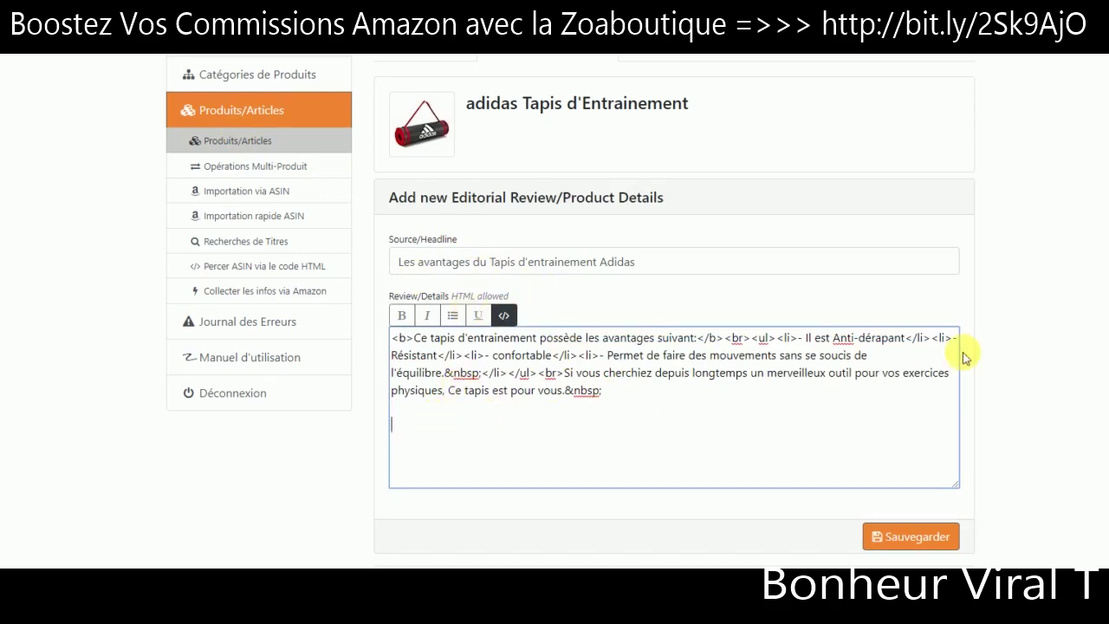
scroll(570, 311, "up", 1)
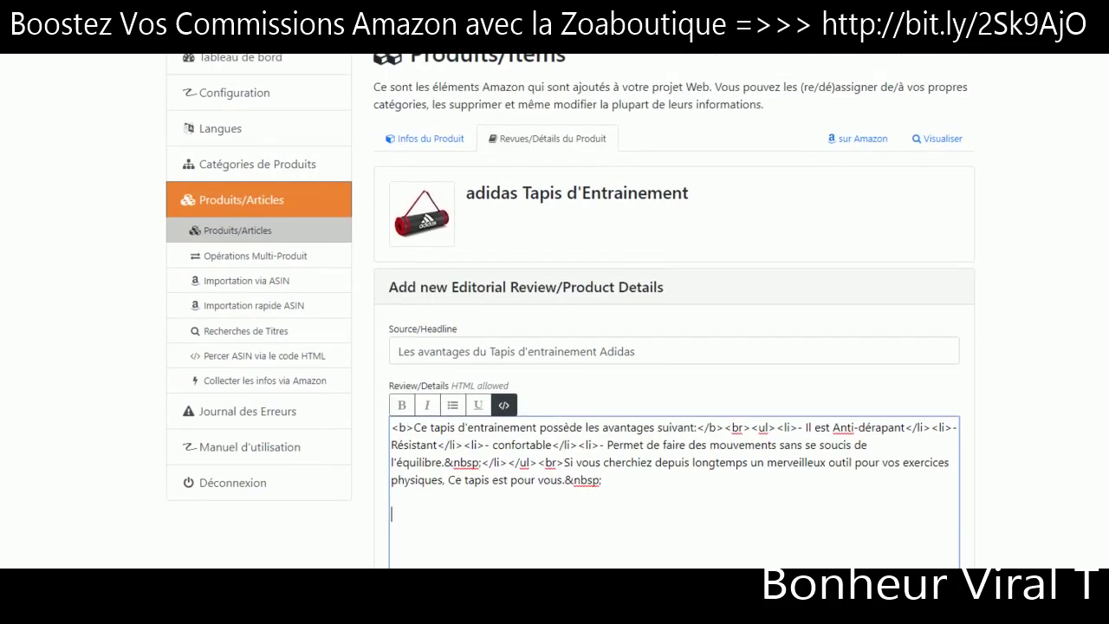
scroll(570, 311, "down", 1)
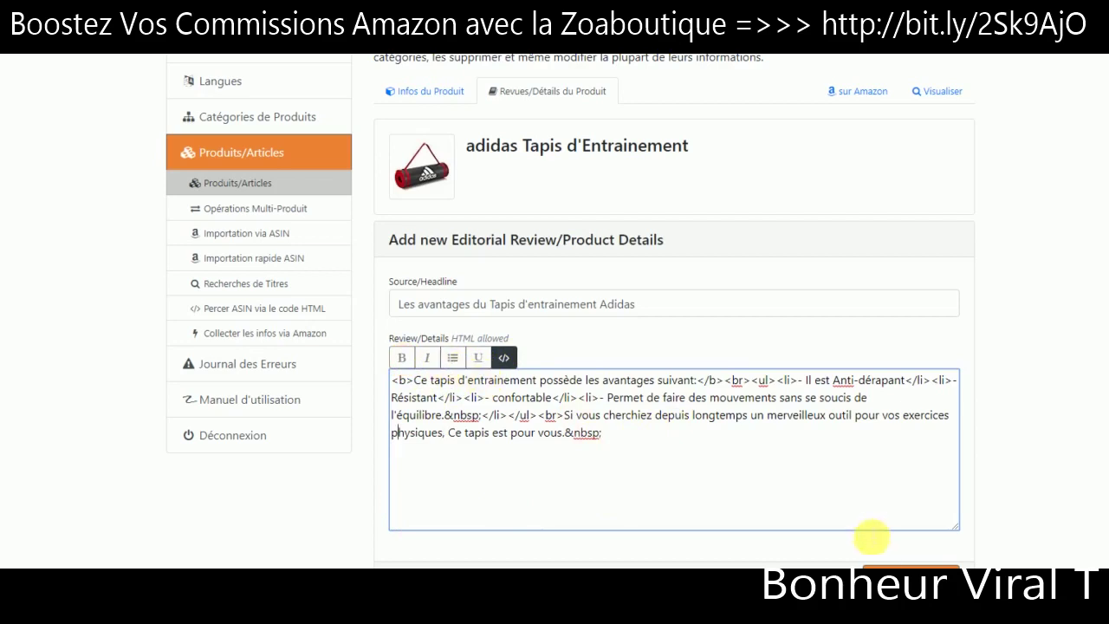
left_click(504, 358)
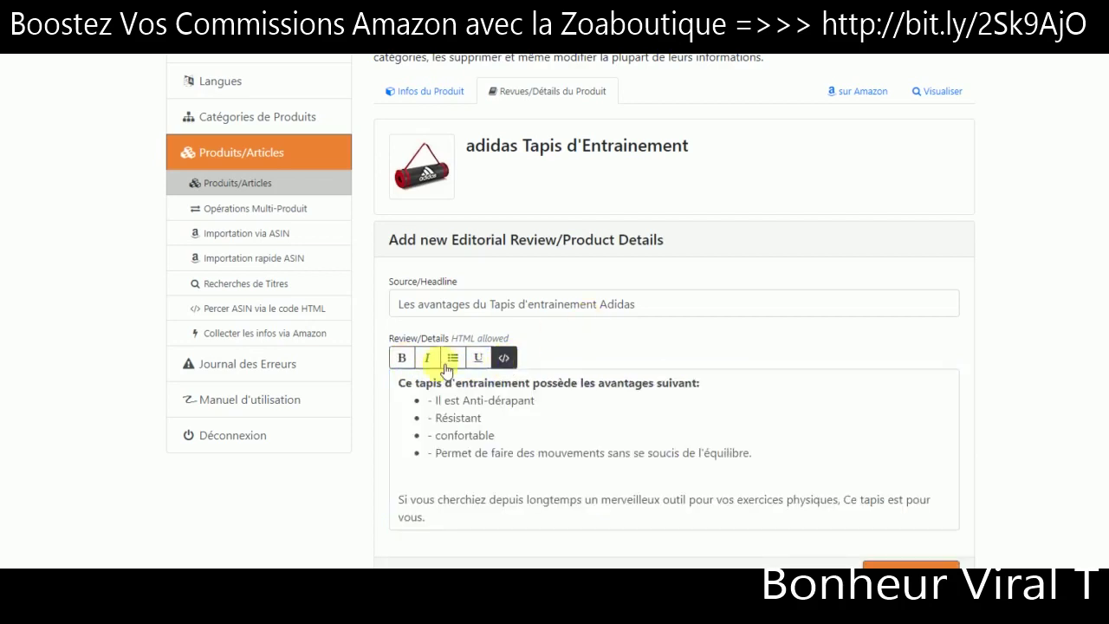
Insert line breaks after the closing paragraph, keeping a single blank line below it
left_click(457, 525)
key("Return")
key("Return")
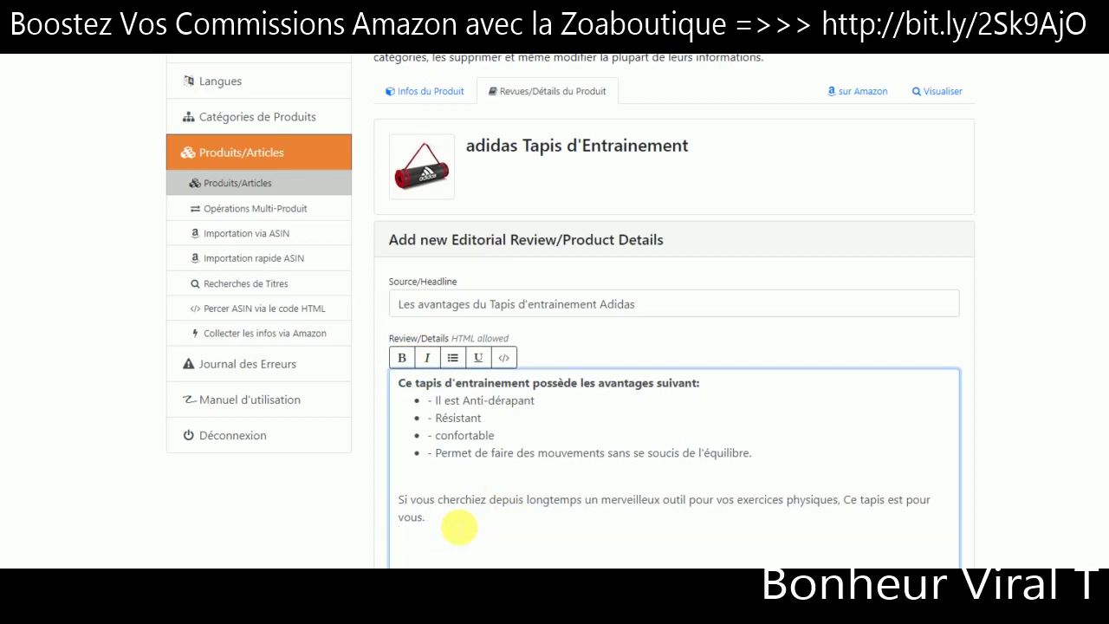
scroll(674, 390, "down", 2)
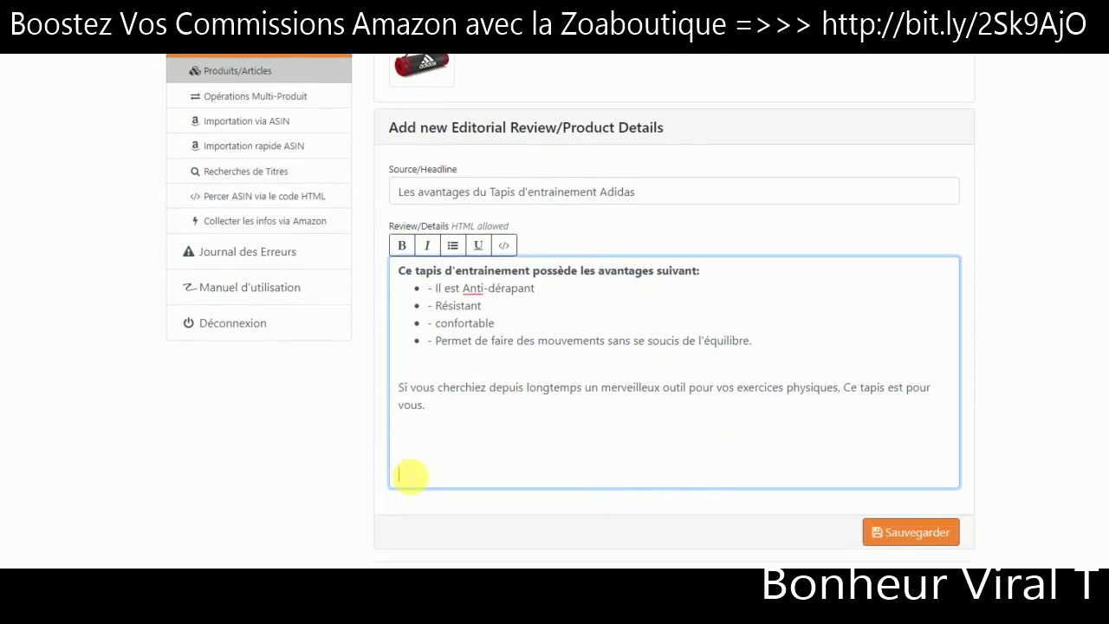
key("BackSpace")
key("BackSpace")
left_click(417, 420)
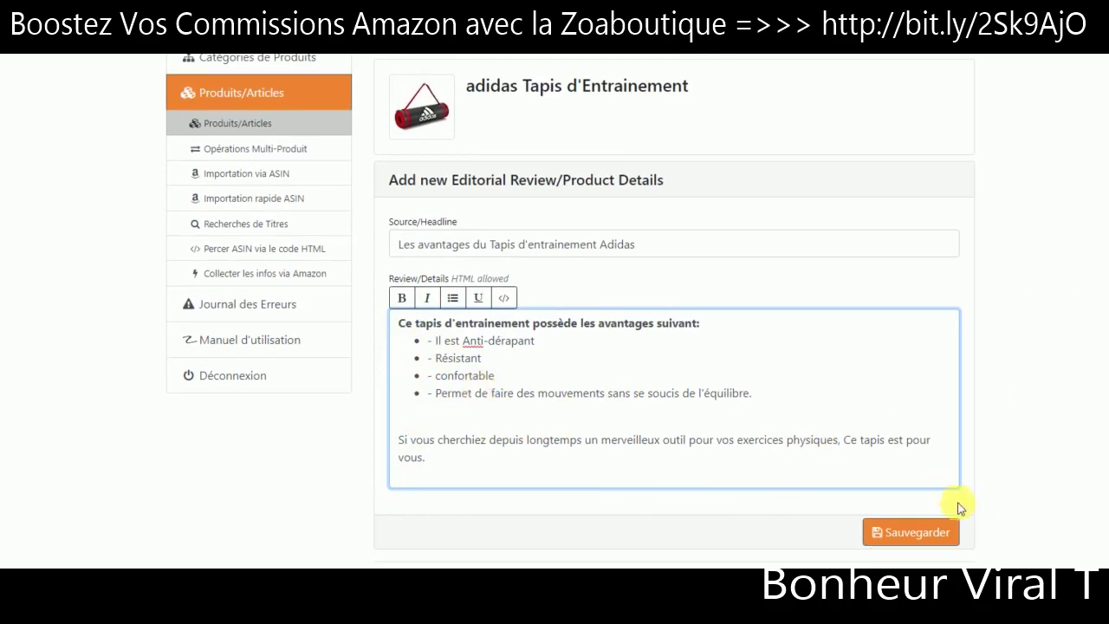
scroll(674, 311, "up", 3)
scroll(674, 312, "down", 2)
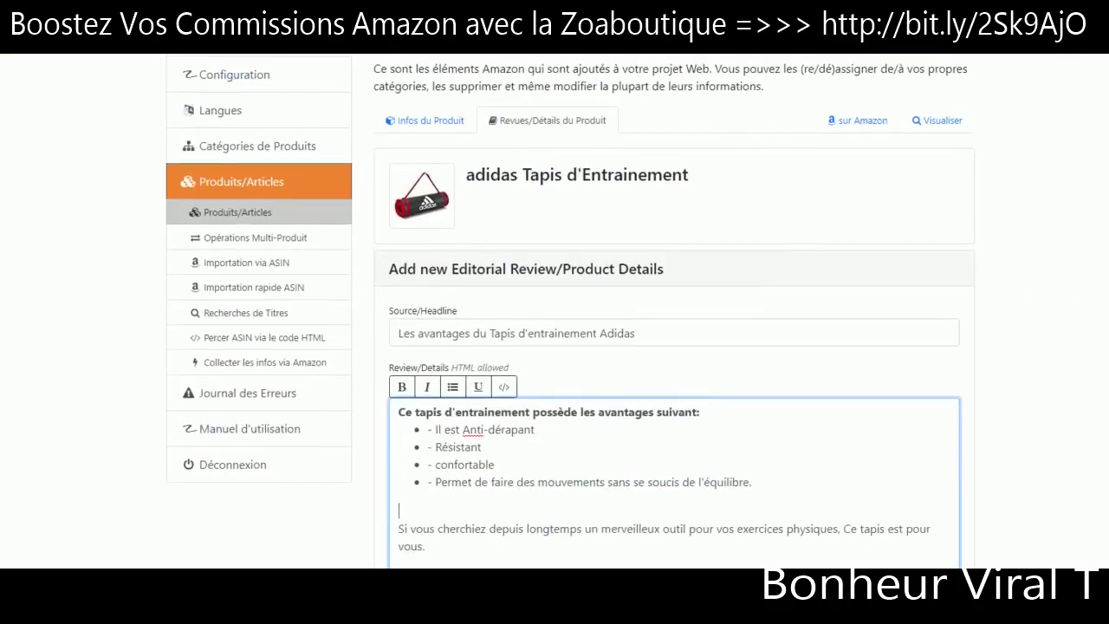
scroll(674, 346, "down", 1)
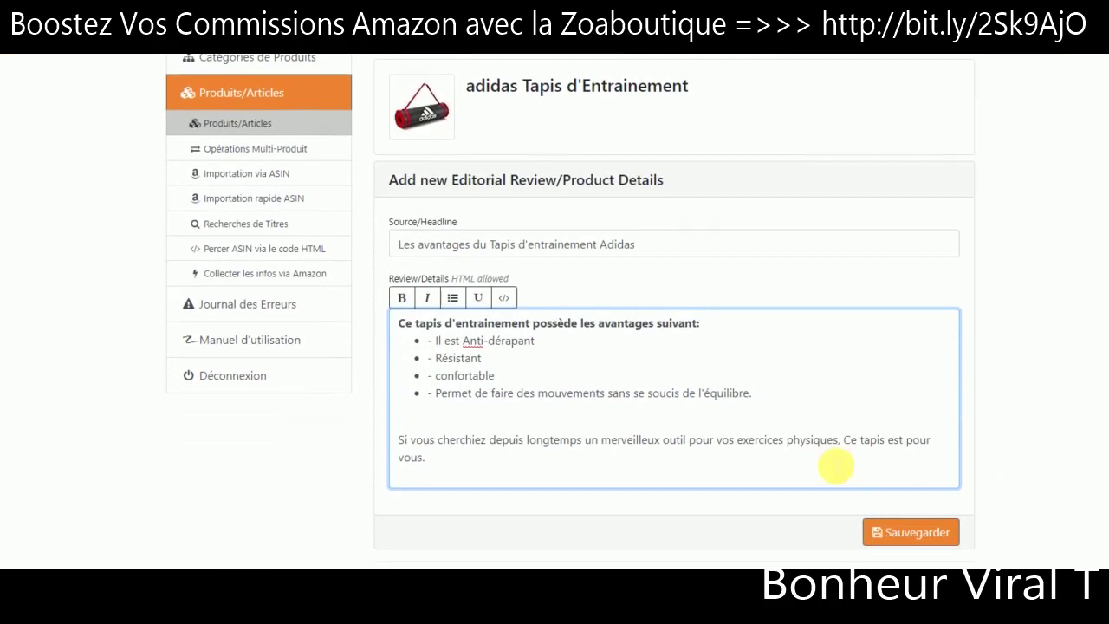
Save the new editorial review and open the adidas mat's public product page in the shop
left_click(921, 539)
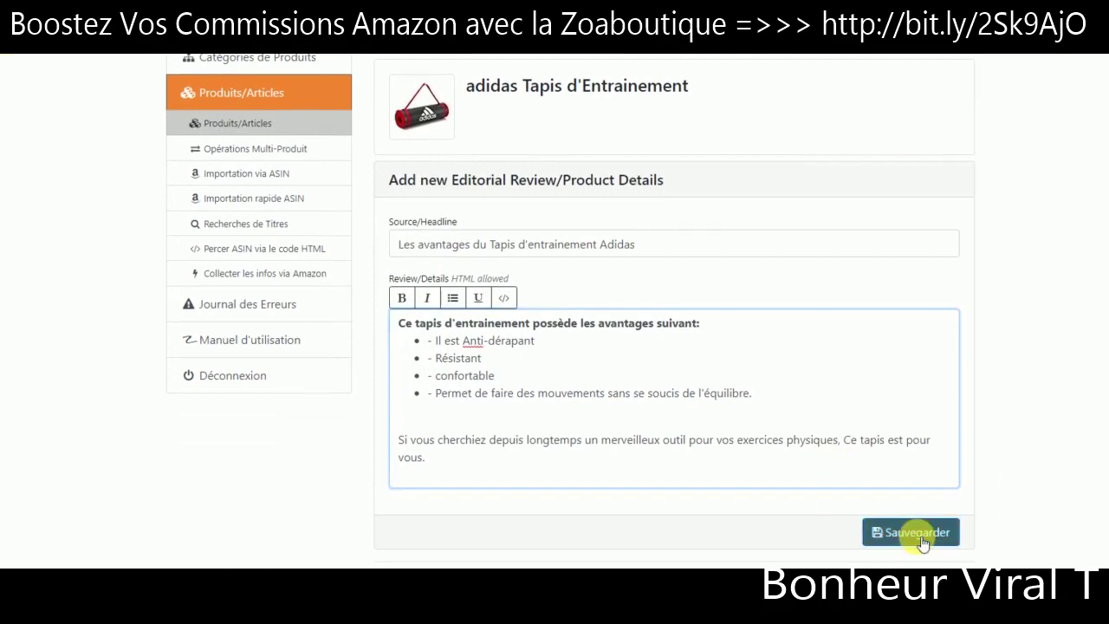
left_click(921, 539)
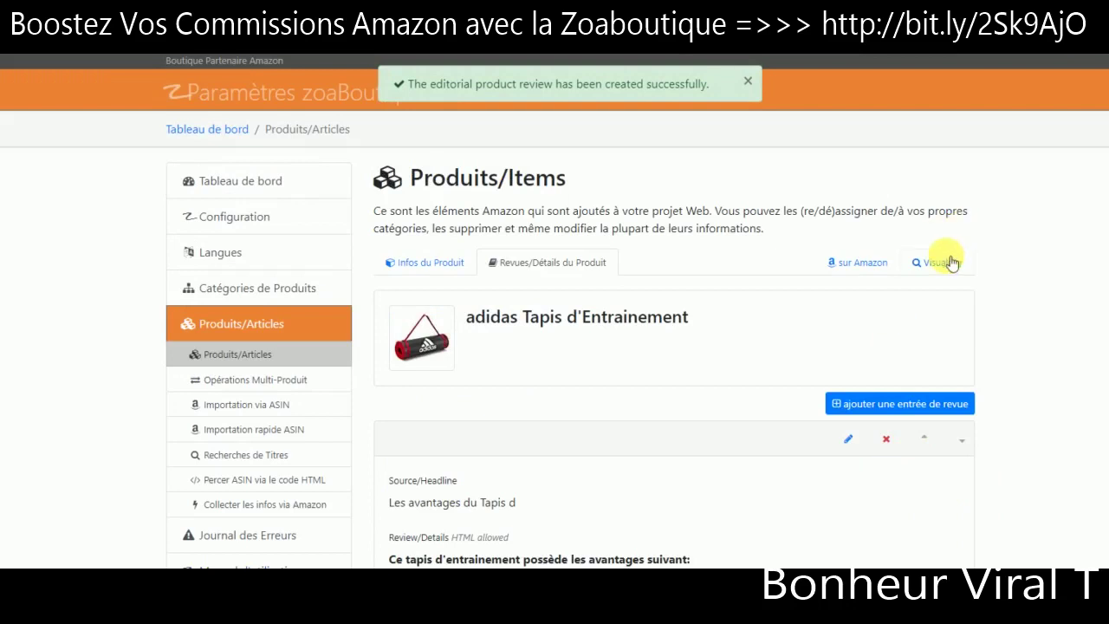
left_click(948, 262)
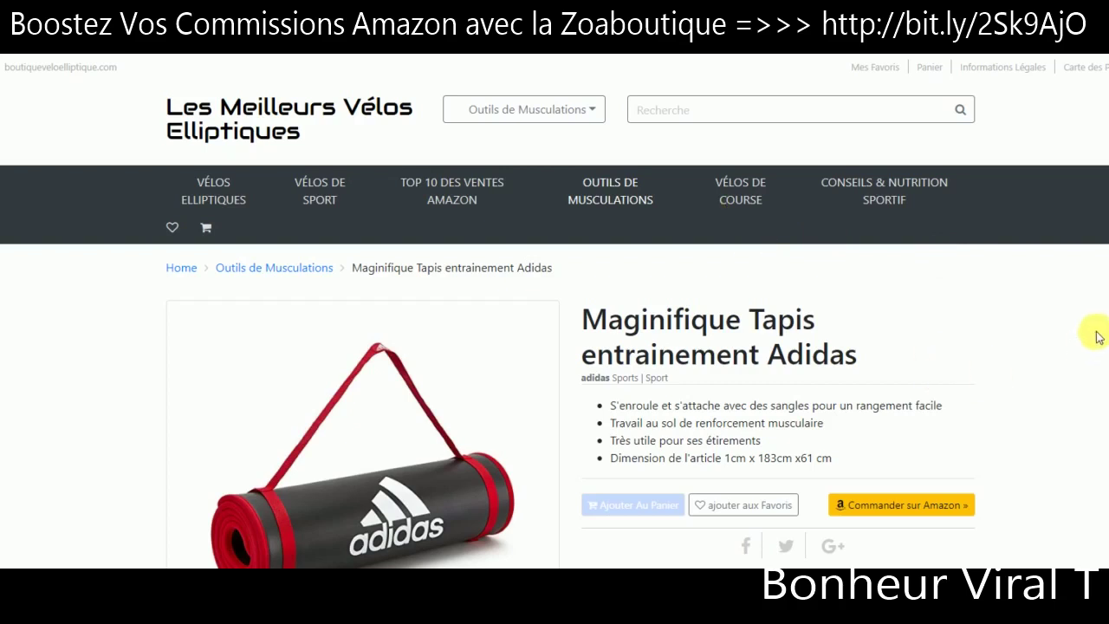
Examine the published advantages review in the mat's product description and the other category articles below it
scroll(554, 347, "down", 1)
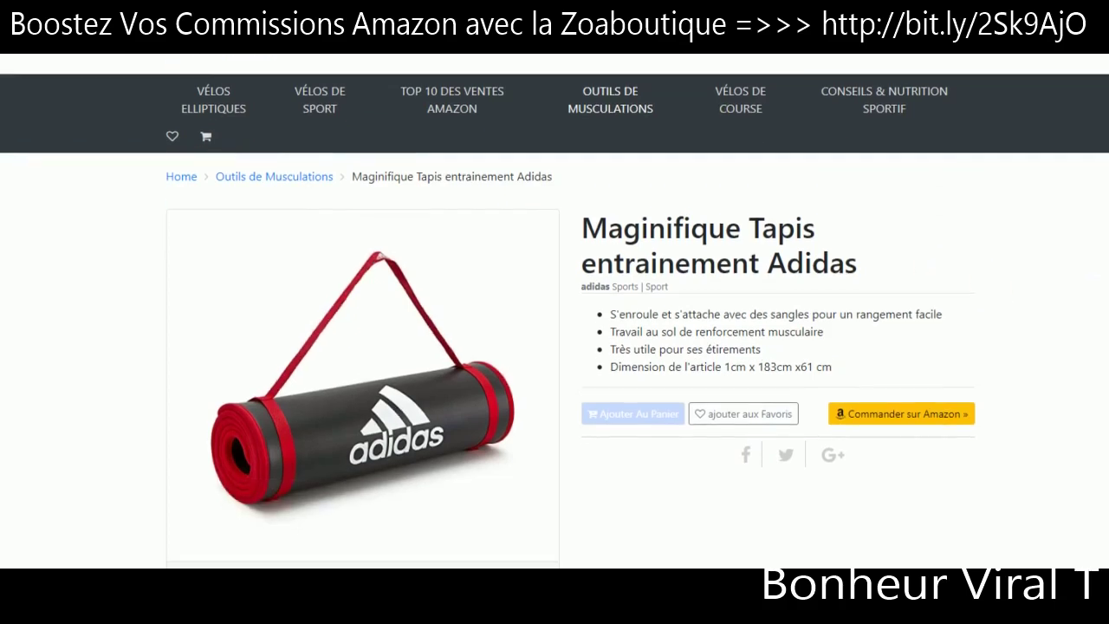
scroll(555, 346, "down", 1)
scroll(555, 346, "down", 3)
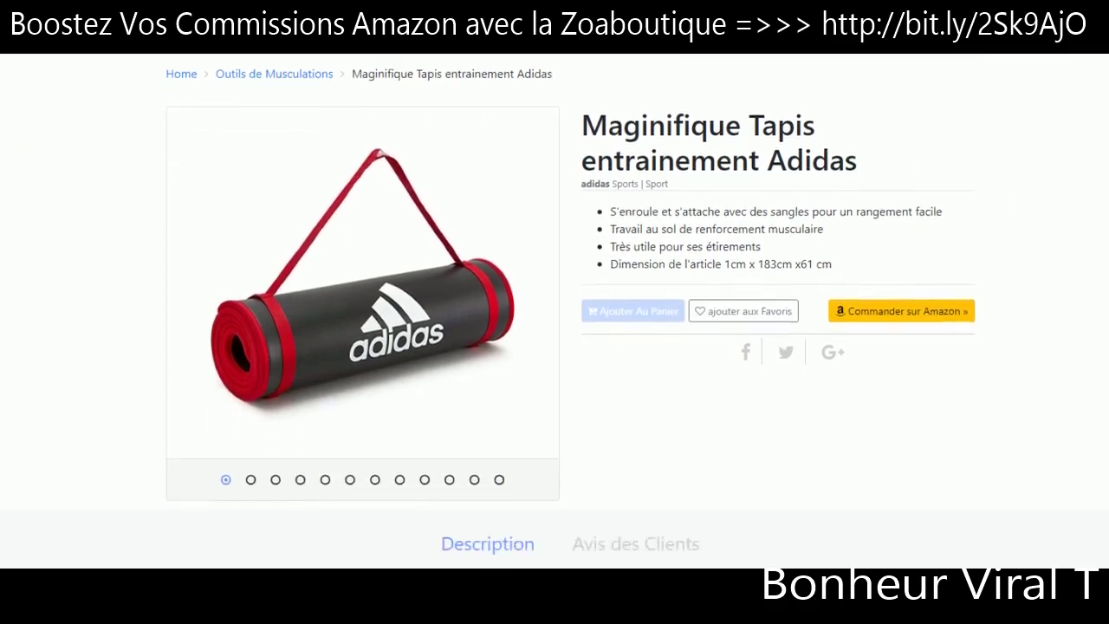
scroll(555, 347, "down", 1)
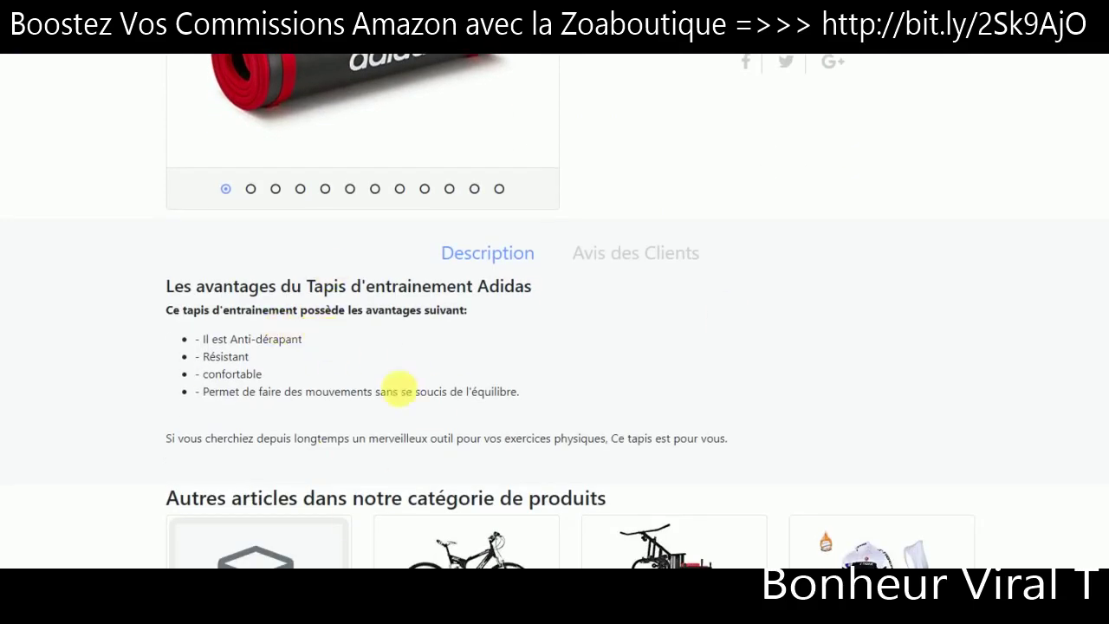
scroll(555, 347, "down", 1)
scroll(555, 347, "down", 5)
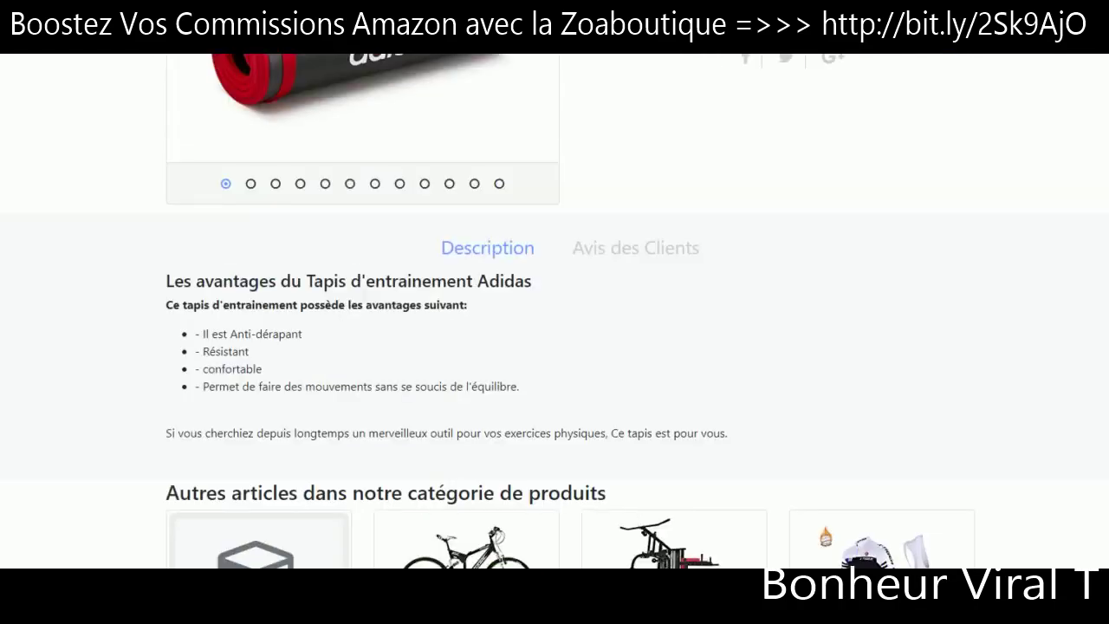
scroll(555, 347, "up", 2)
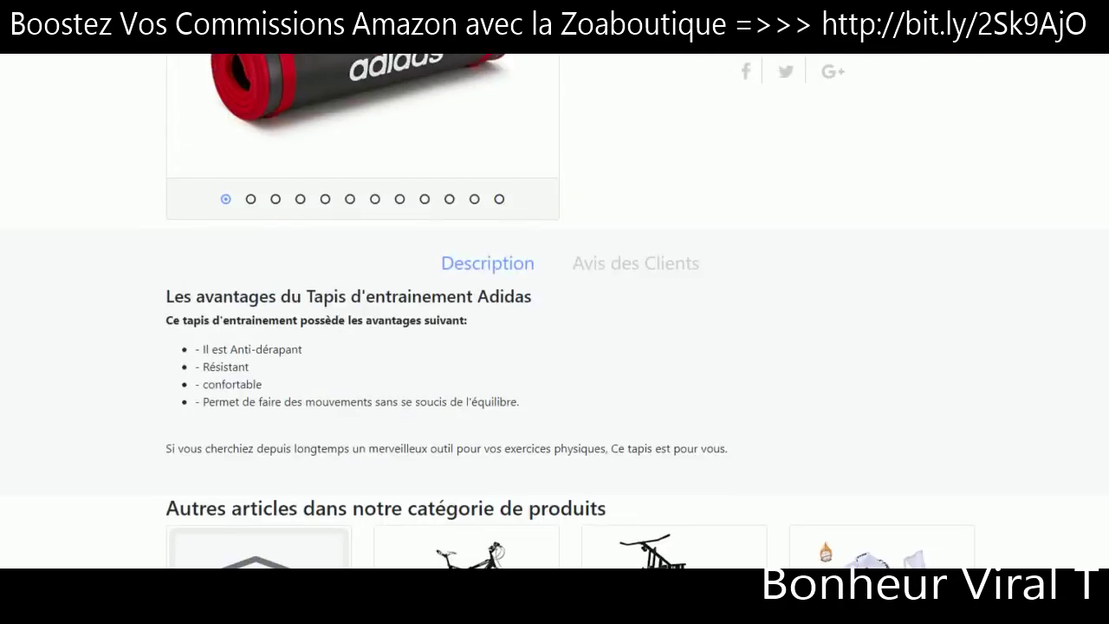
scroll(374, 178, "down", 2)
scroll(374, 178, "up", 1)
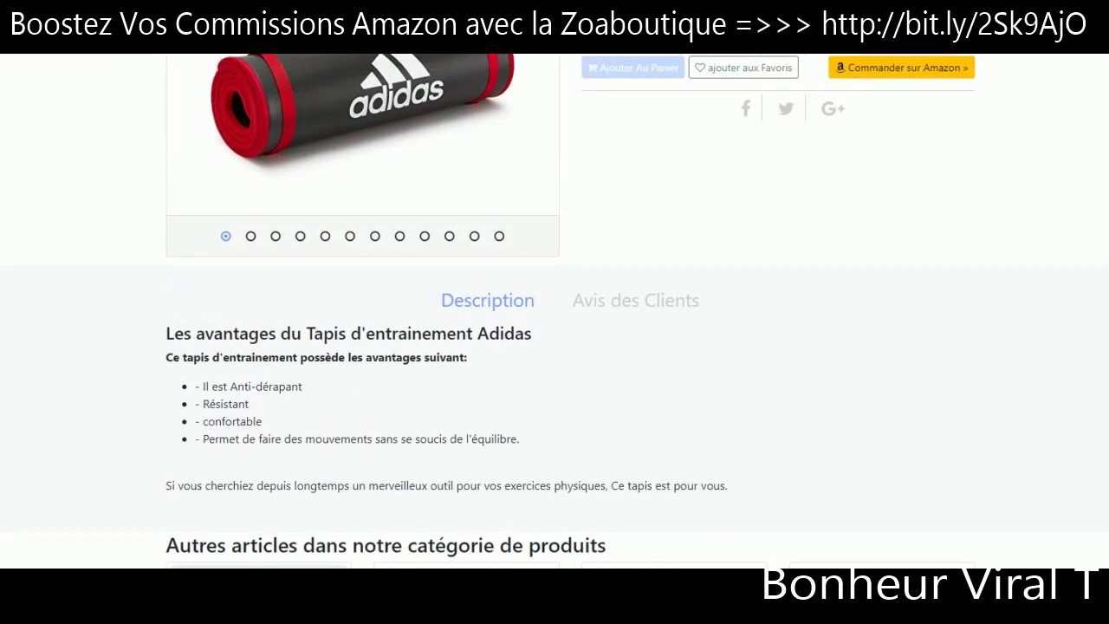
scroll(554, 346, "up", 4)
scroll(554, 347, "down", 1)
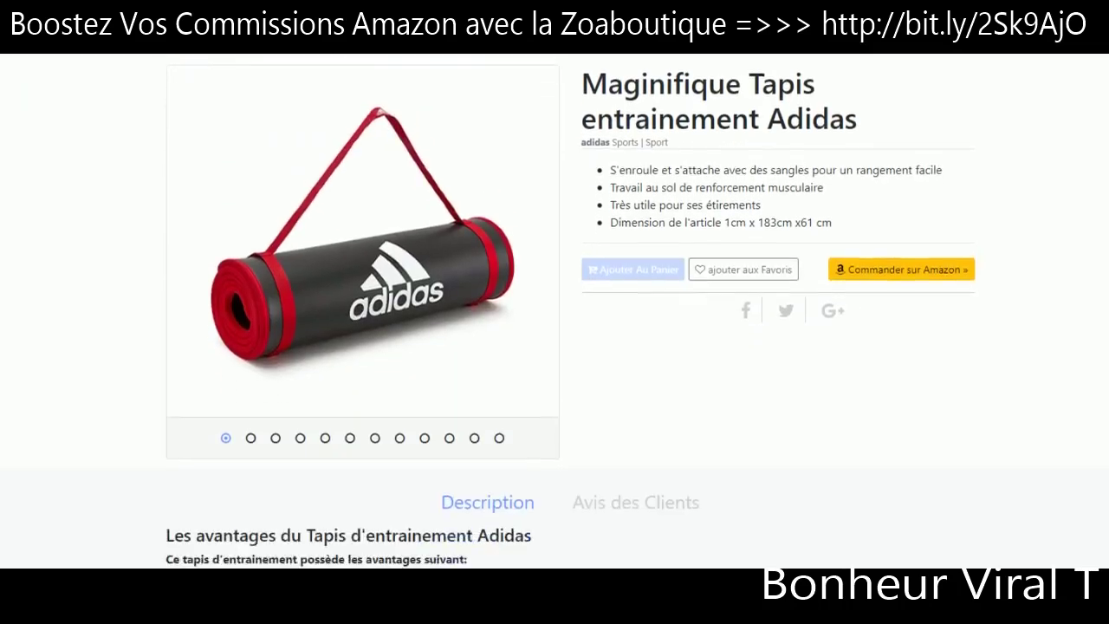
scroll(555, 312, "down", 5)
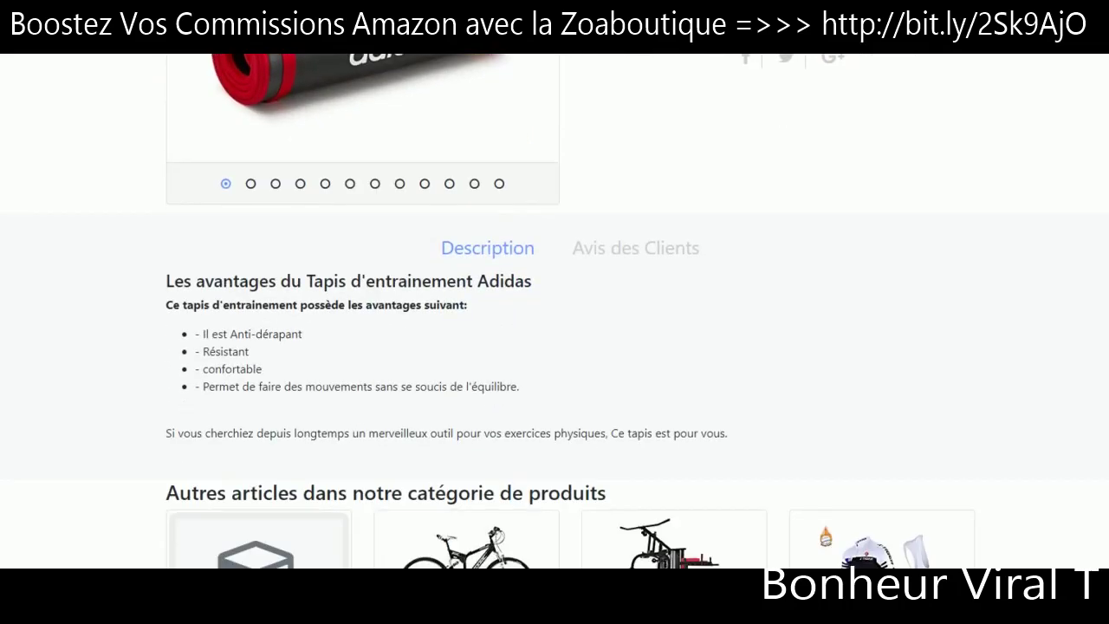
scroll(554, 311, "down", 1)
scroll(554, 312, "down", 3)
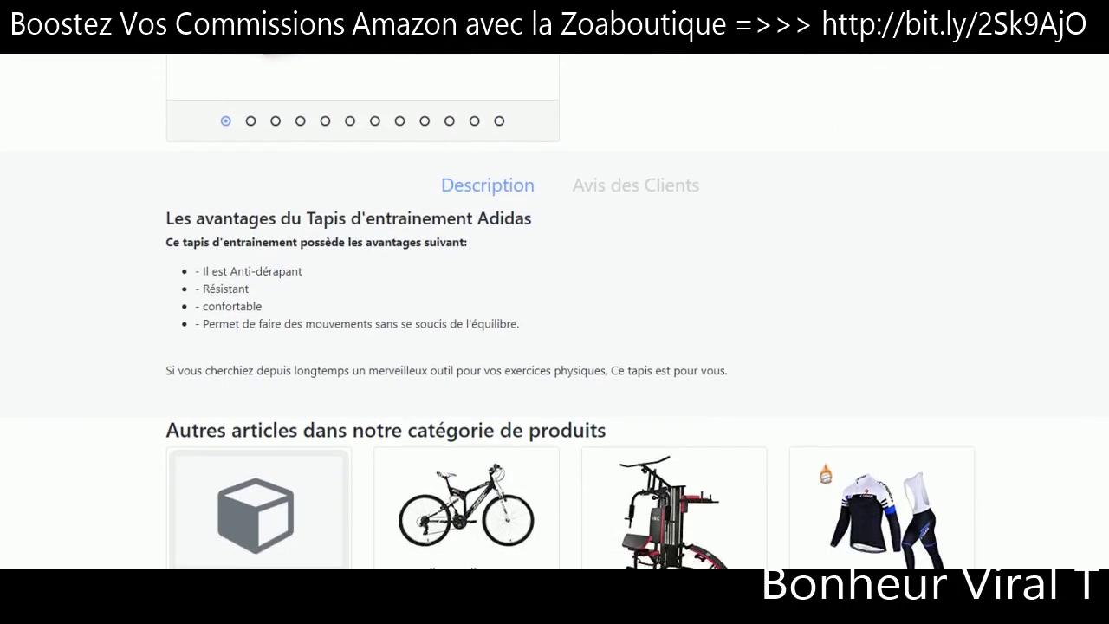
scroll(554, 311, "down", 5)
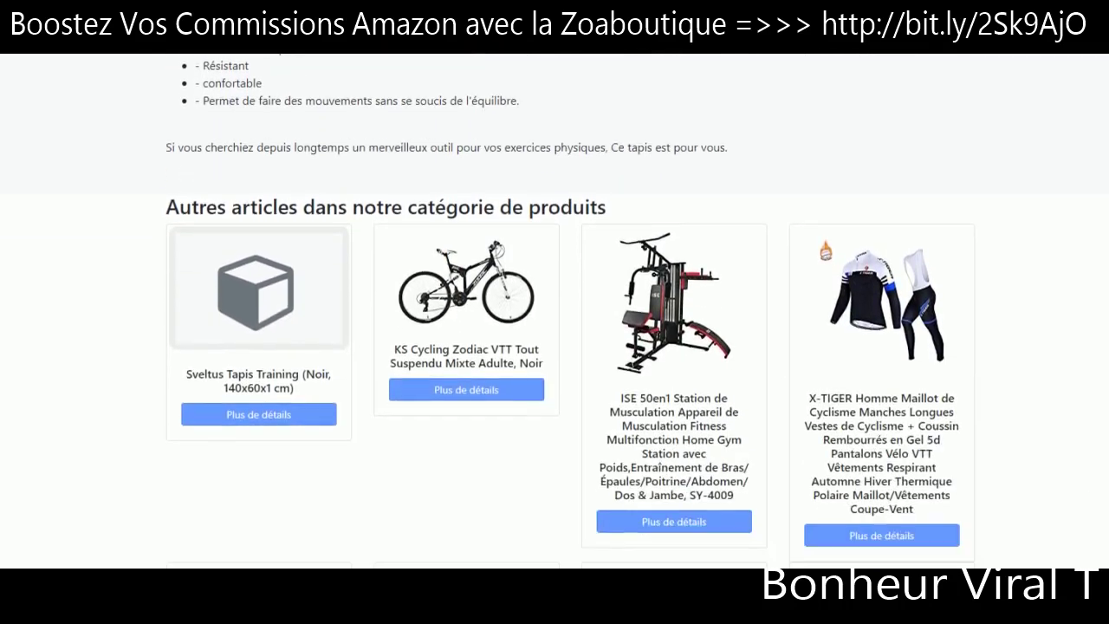
scroll(554, 312, "up", 6)
scroll(555, 312, "up", 2)
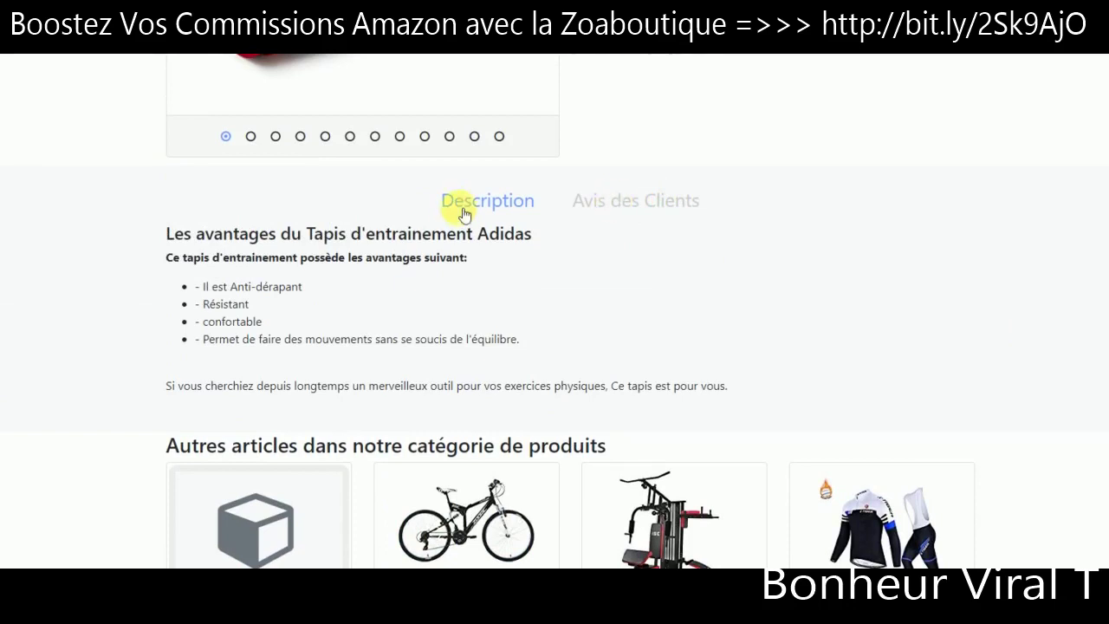
scroll(490, 208, "down", 2)
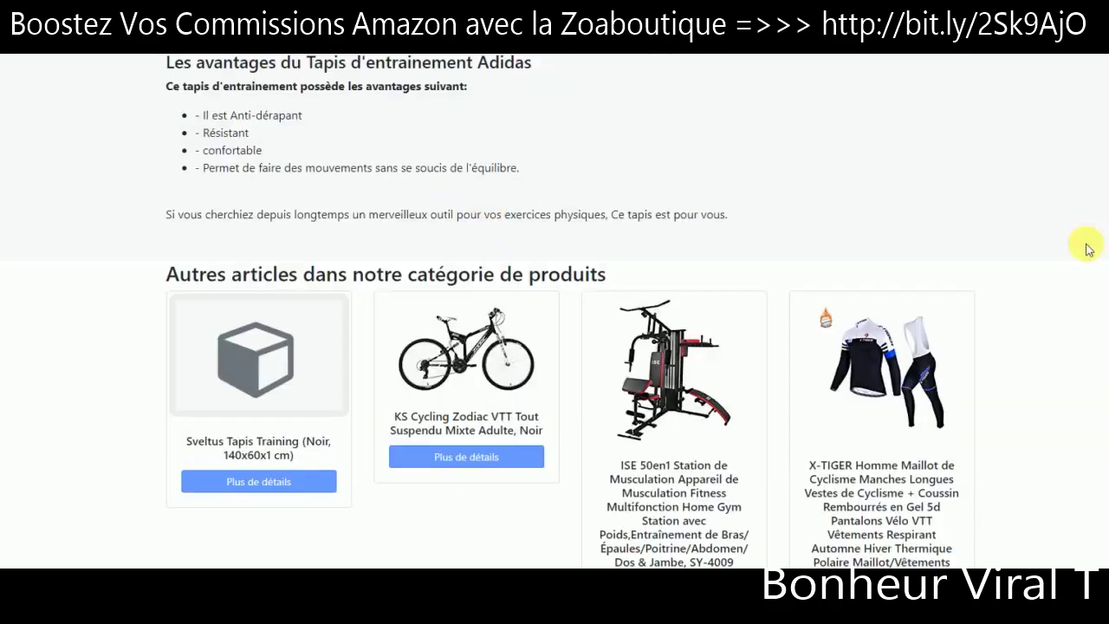
Review the mat's page again, from its photo, feature list and order options down to the last related article
scroll(570, 306, "up", 5)
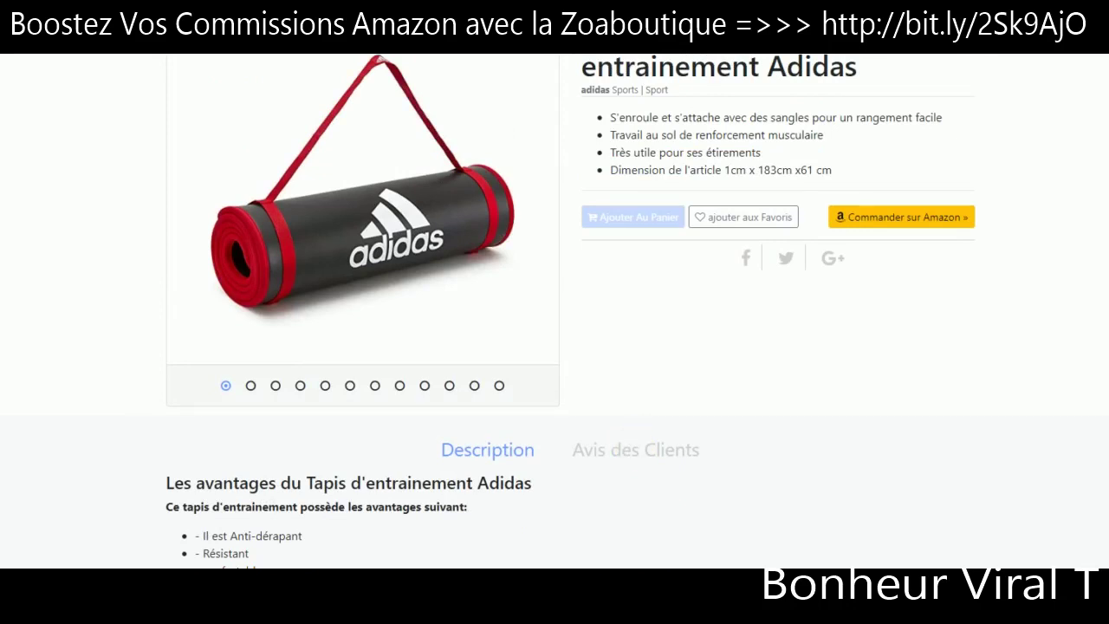
scroll(555, 311, "up", 2)
scroll(554, 312, "down", 2)
scroll(555, 312, "down", 3)
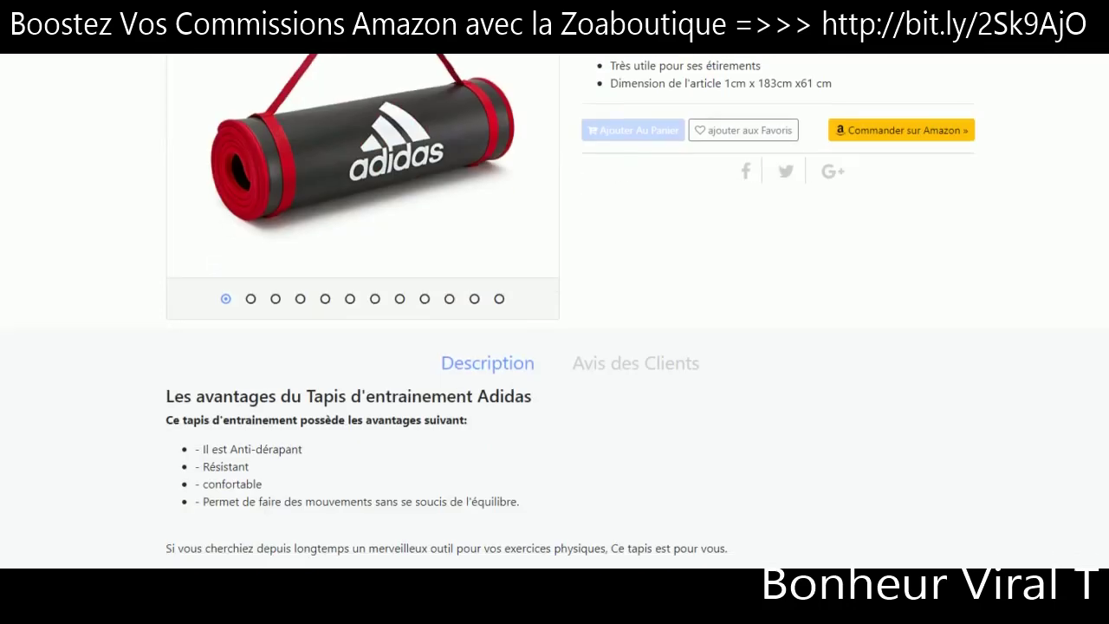
scroll(554, 312, "up", 1)
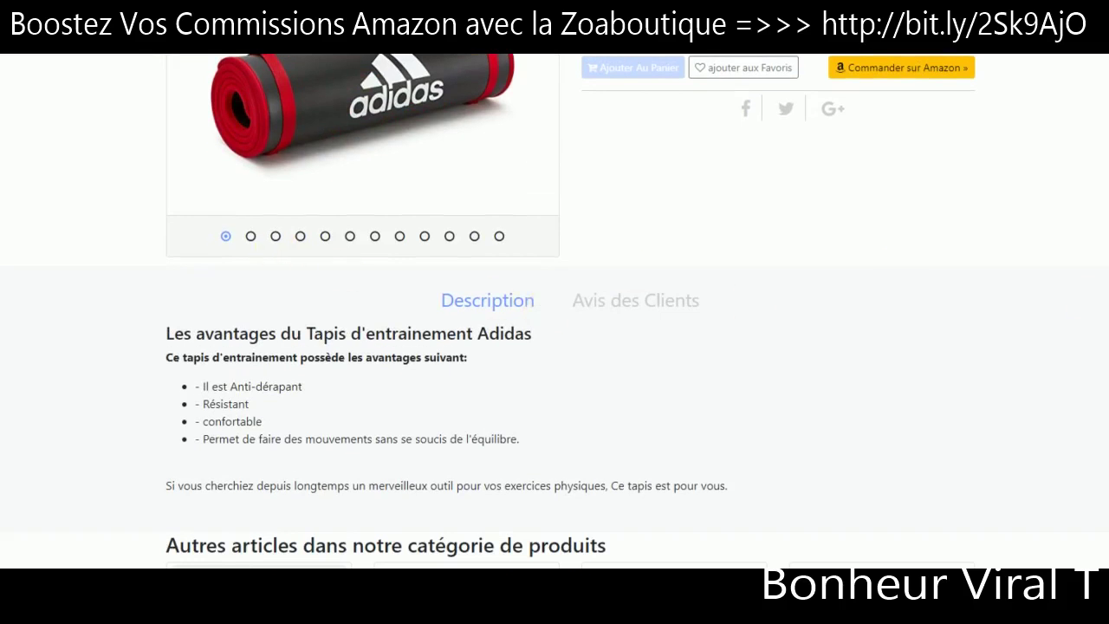
scroll(554, 312, "up", 1)
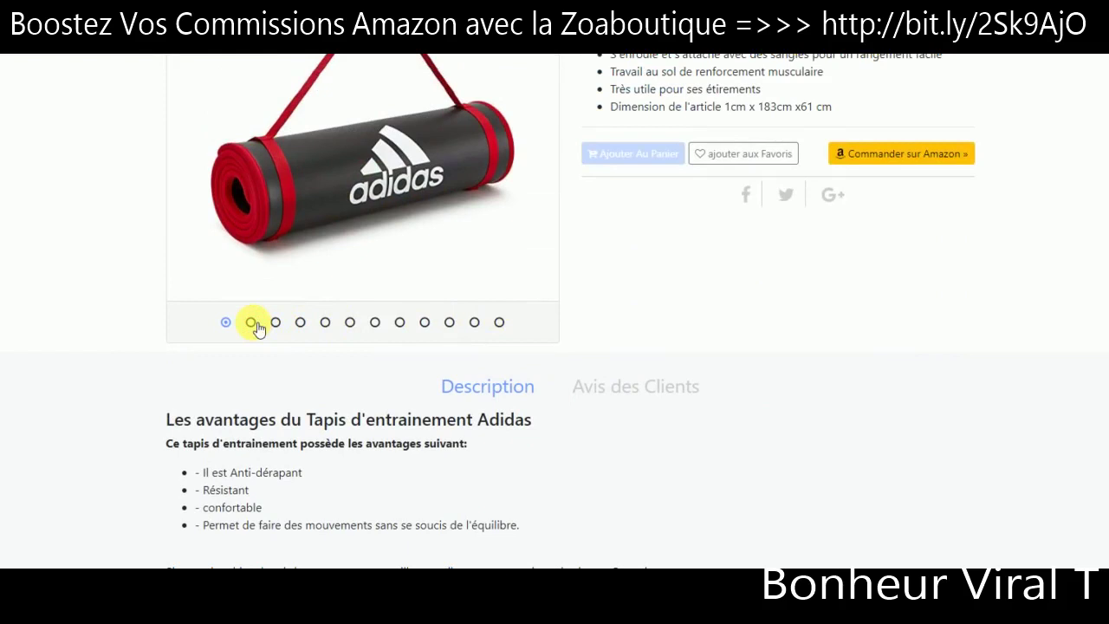
scroll(554, 312, "up", 2)
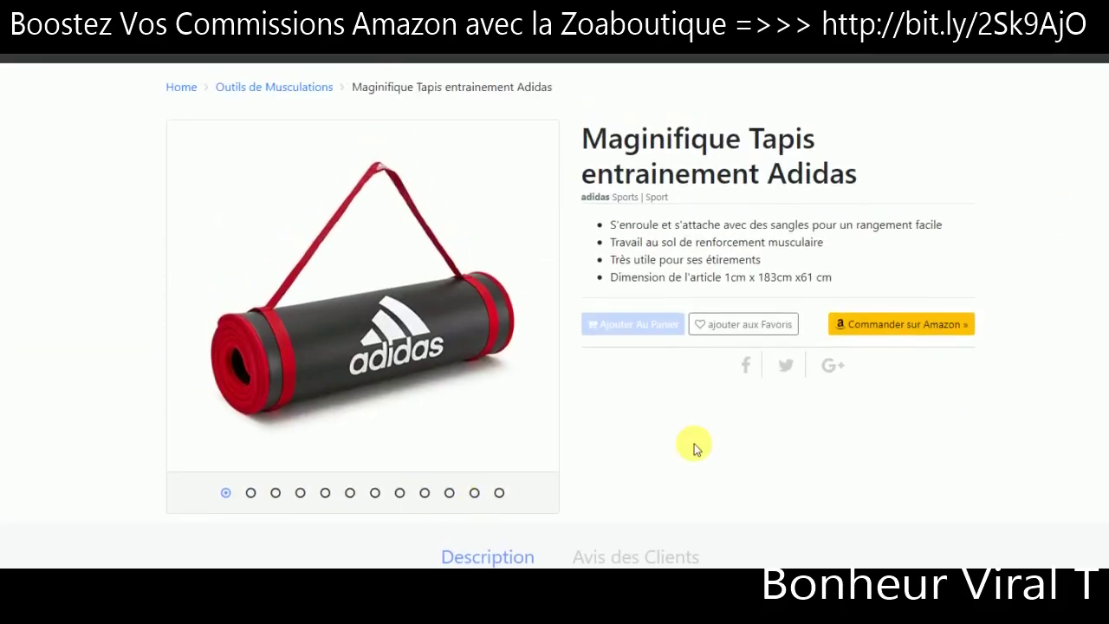
scroll(1069, 79, "up", 2)
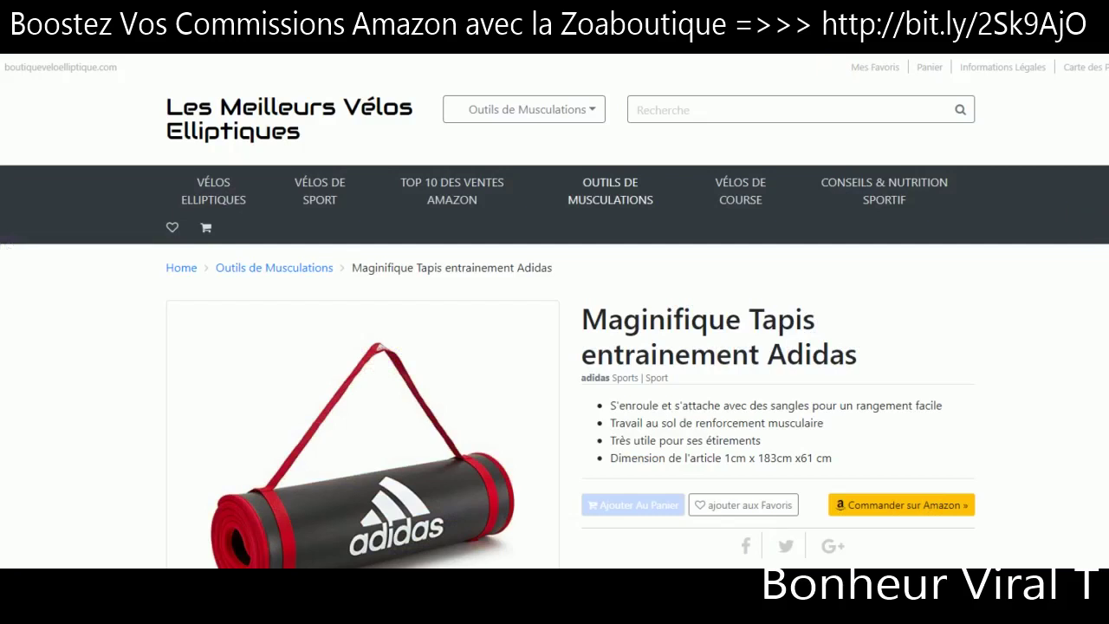
scroll(1100, 236, "down", 2)
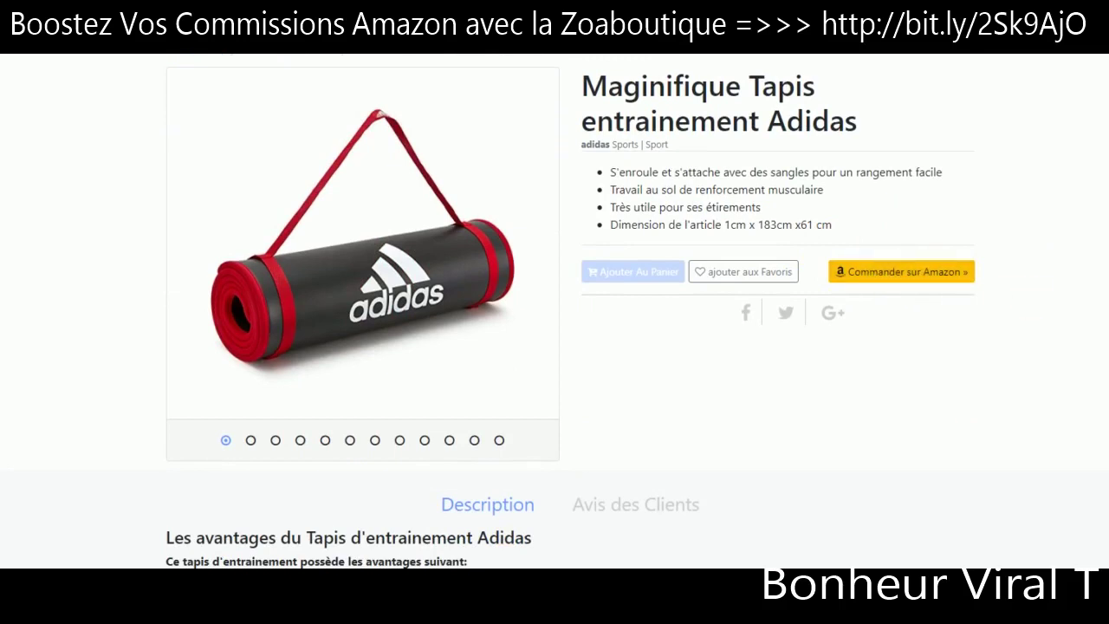
scroll(554, 311, "down", 10)
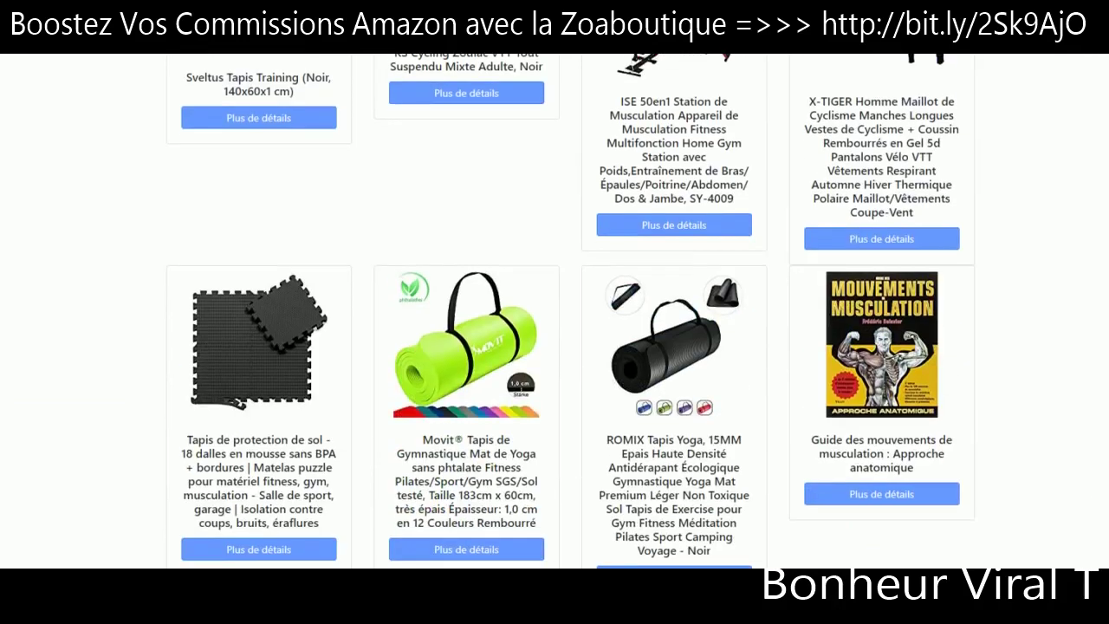
scroll(555, 312, "down", 3)
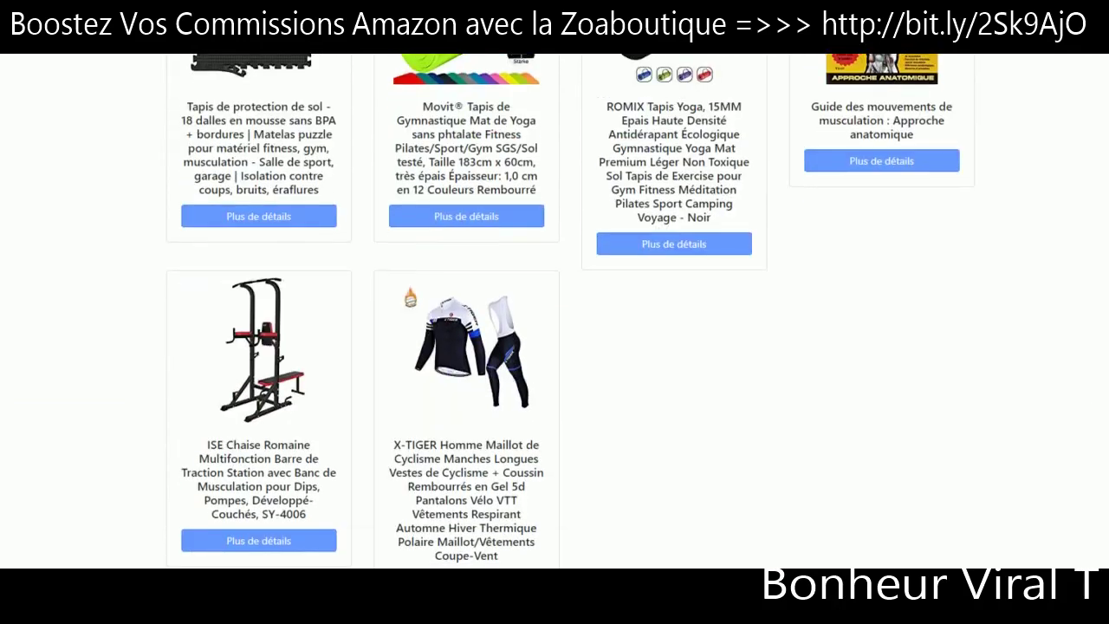
scroll(555, 312, "up", 10)
scroll(554, 312, "up", 4)
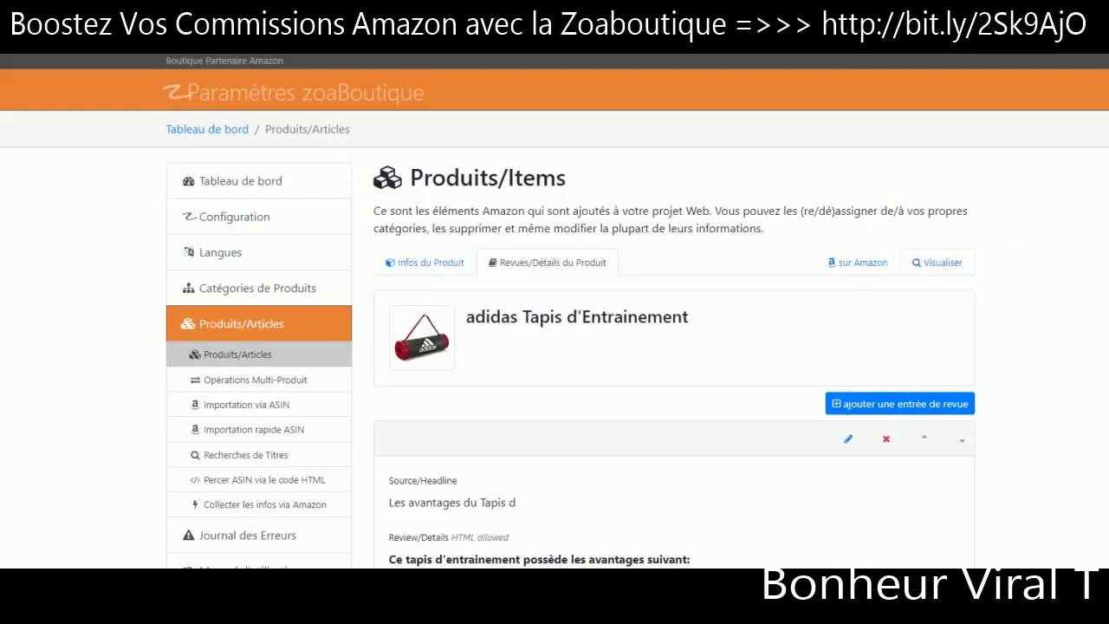
Return to the shop administration and look through the list of all products
scroll(554, 311, "down", 1)
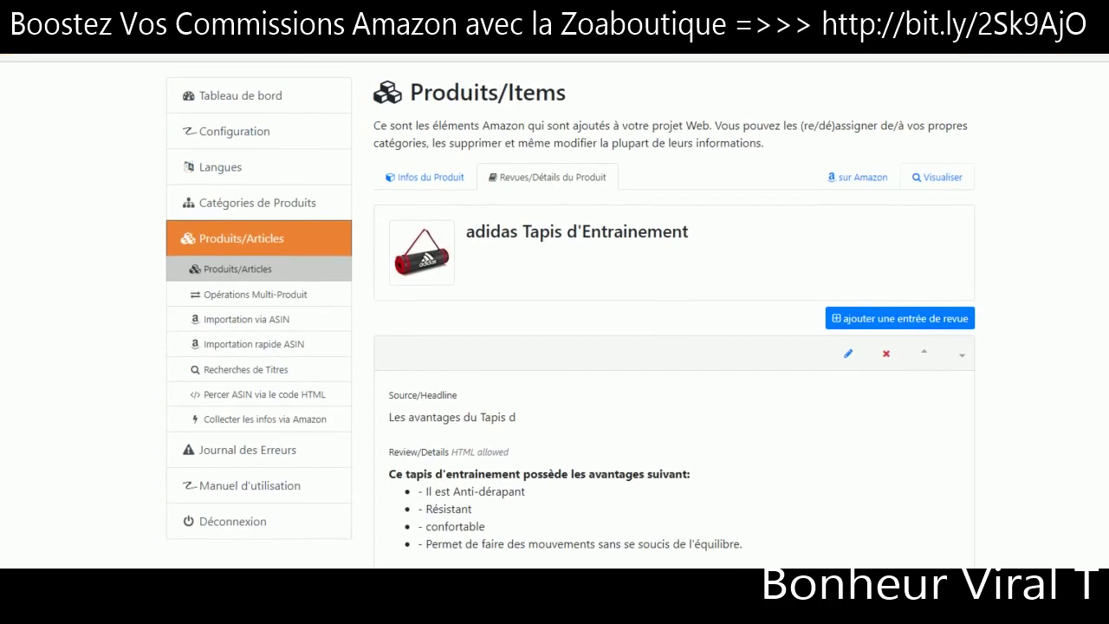
left_click(244, 272)
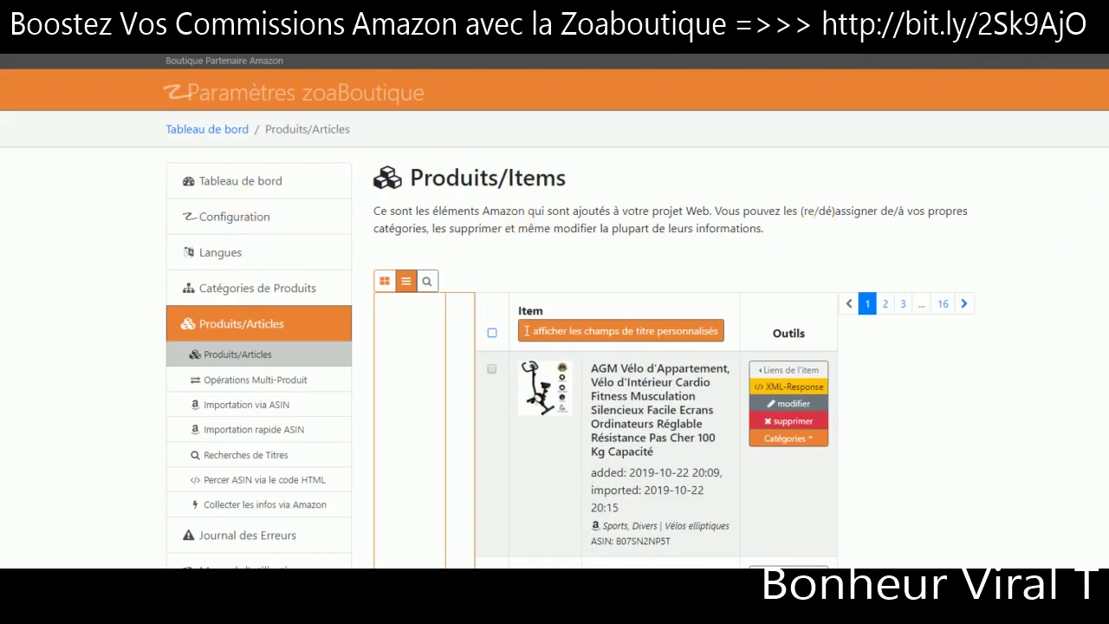
scroll(555, 312, "down", 2)
scroll(554, 312, "down", 3)
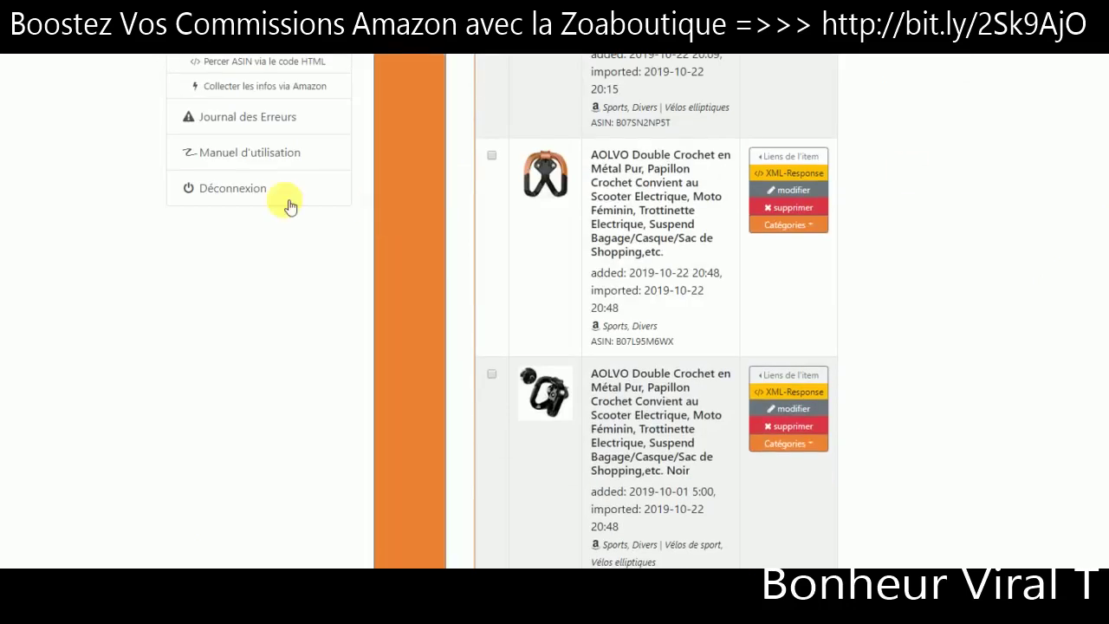
Log out of the shop administration and log back in with the prefilled credentials
left_click(248, 193)
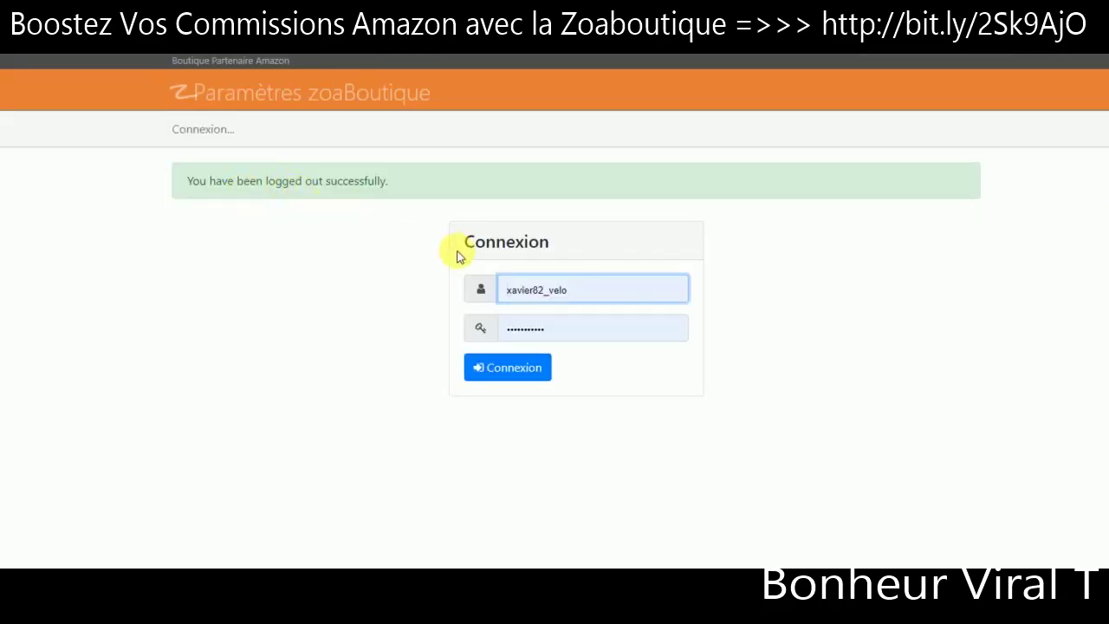
left_click(508, 382)
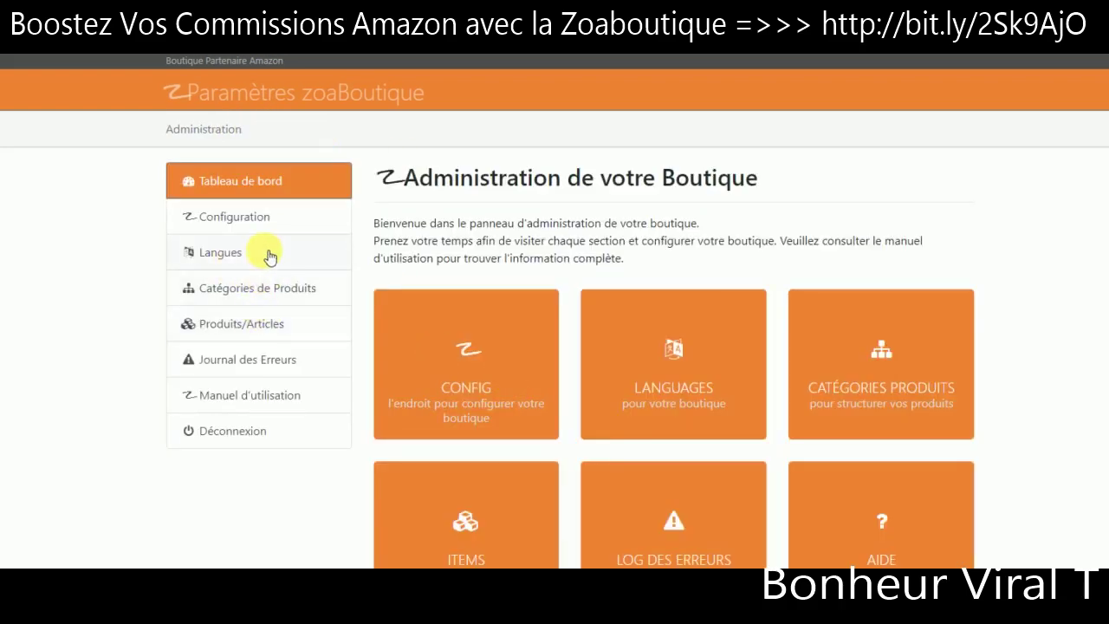
Open the AGM Vélo d'Appartement from the product list for editing and examine its details and feature presentation
left_click(258, 333)
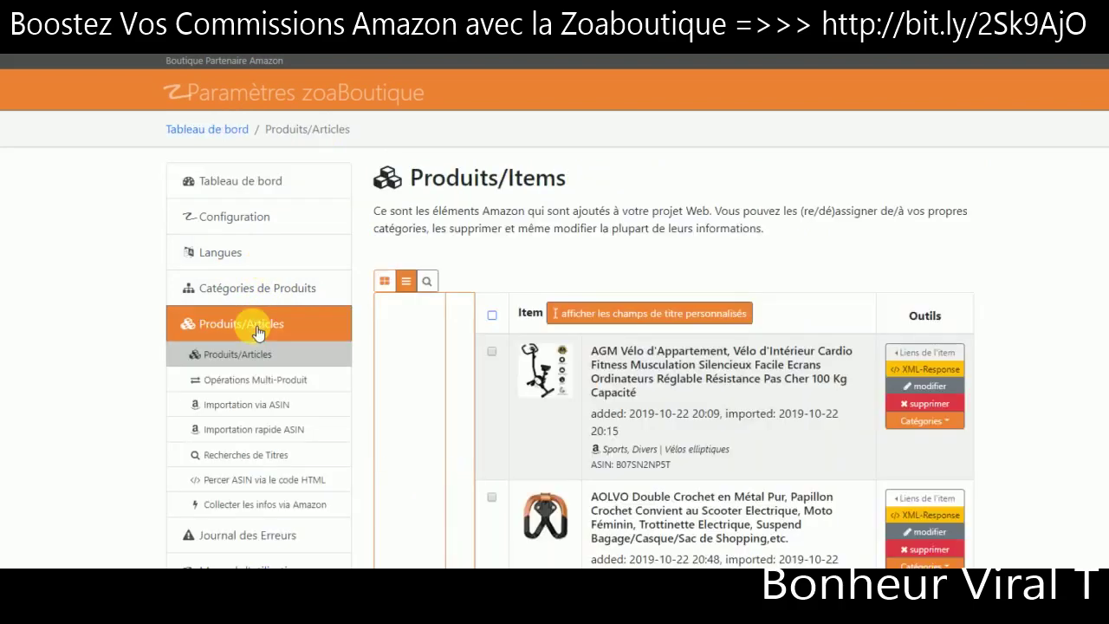
left_click(802, 408)
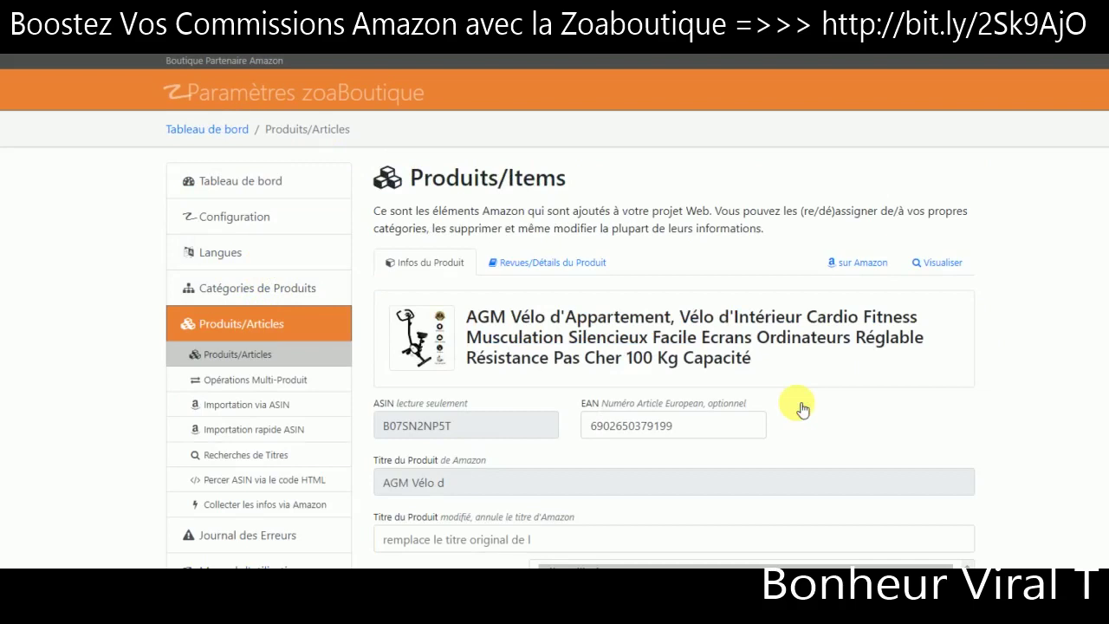
scroll(674, 347, "down", 7)
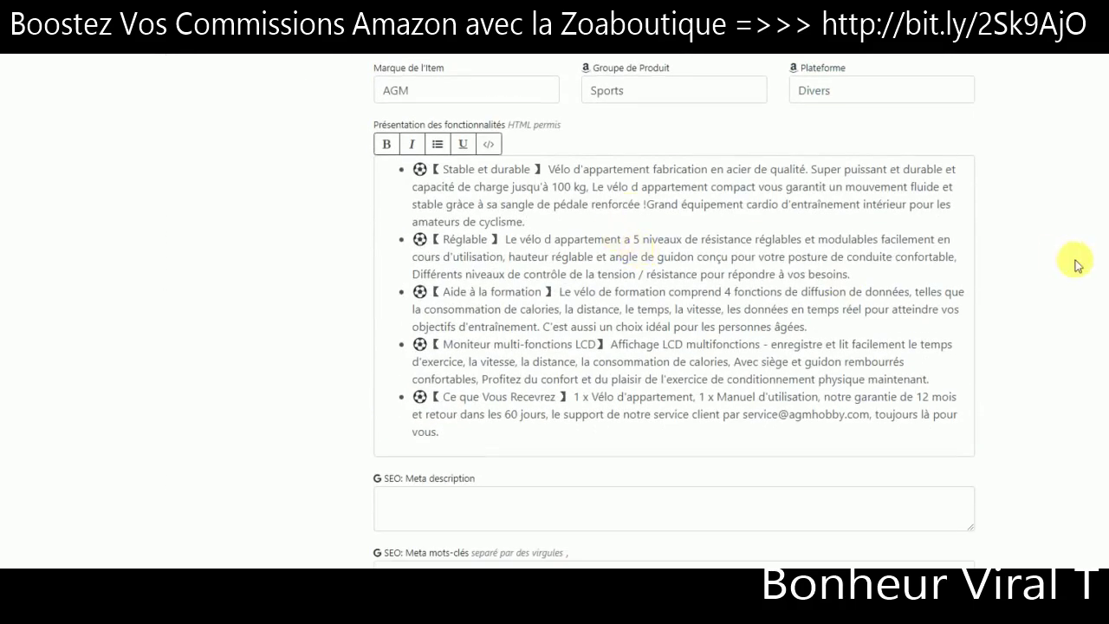
scroll(1078, 256, "up", 1)
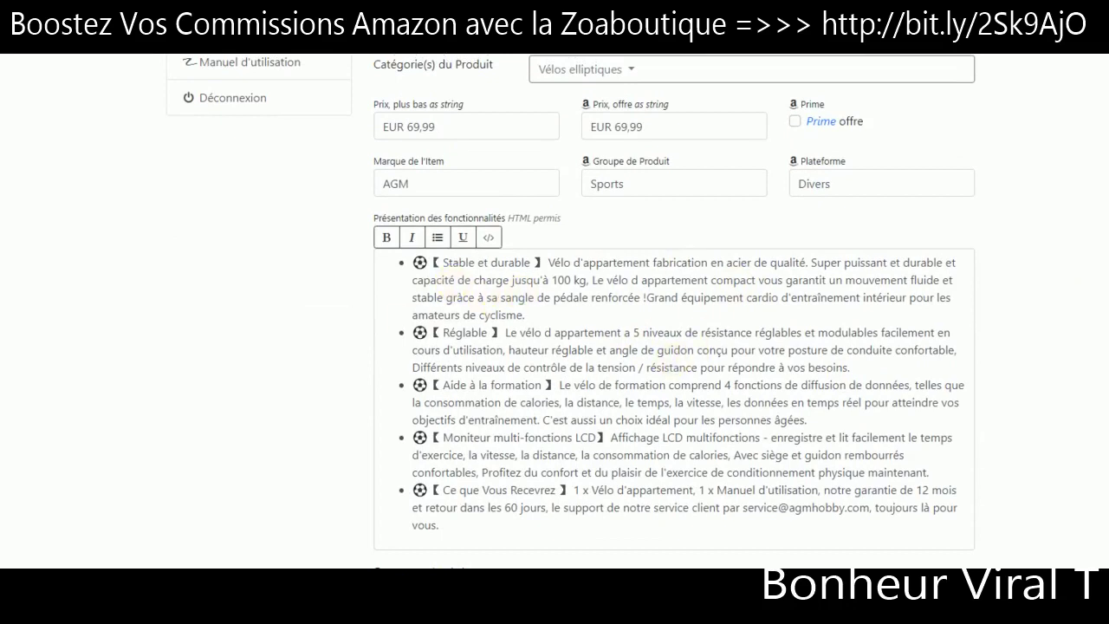
scroll(635, 365, "down", 1)
scroll(635, 365, "up", 1)
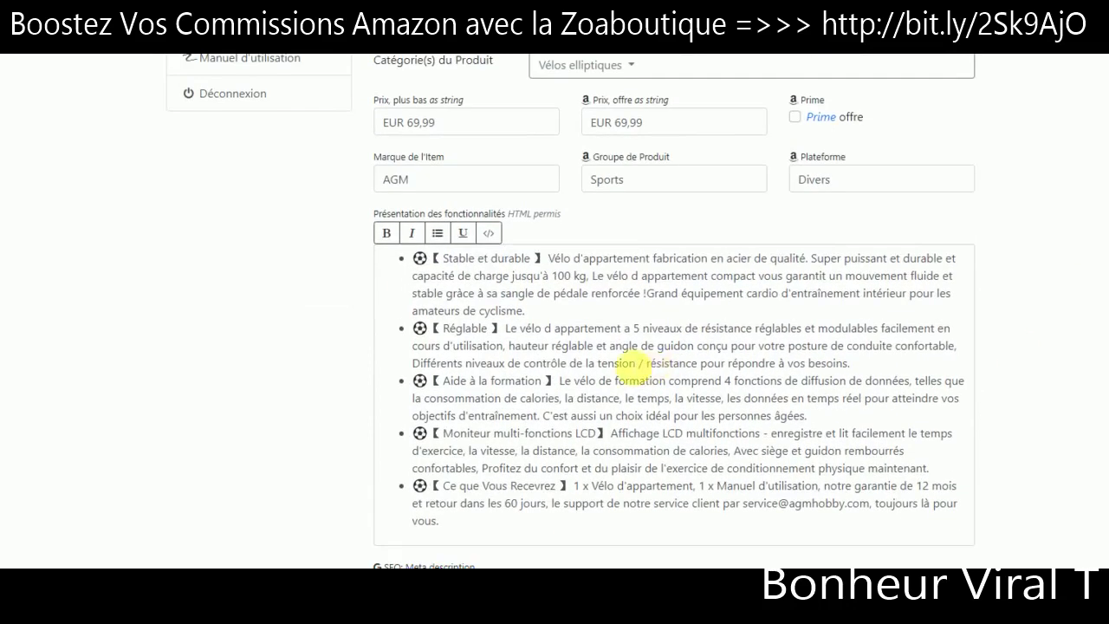
Look over the exercise bike's editable fields, from the modified product title down to the SEO and internal keyword fields
scroll(745, 437, "up", 3)
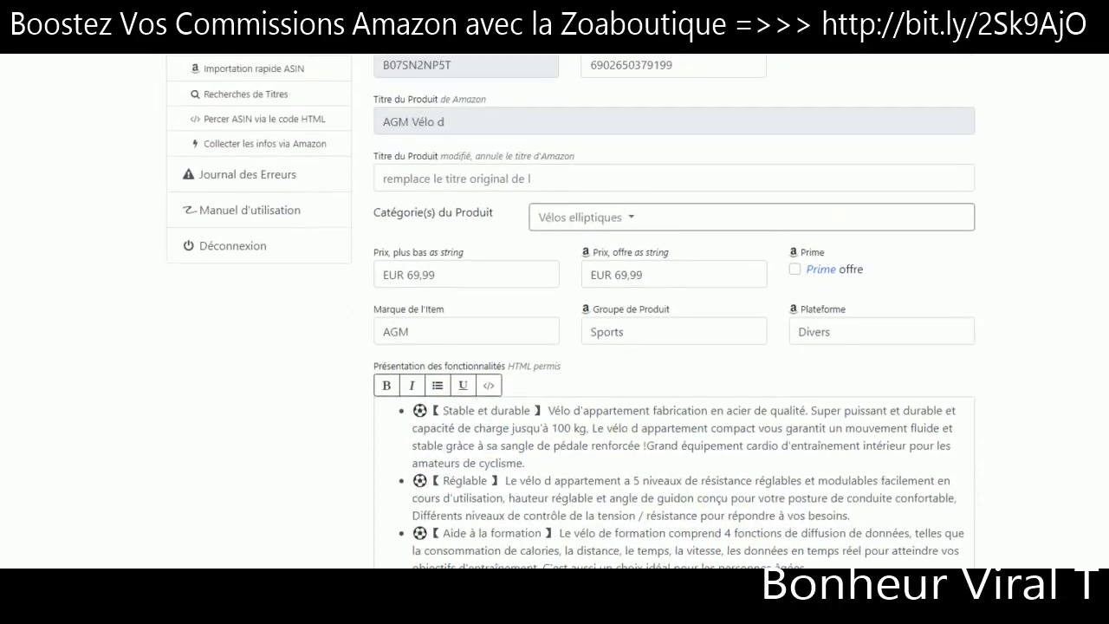
scroll(668, 235, "up", 1)
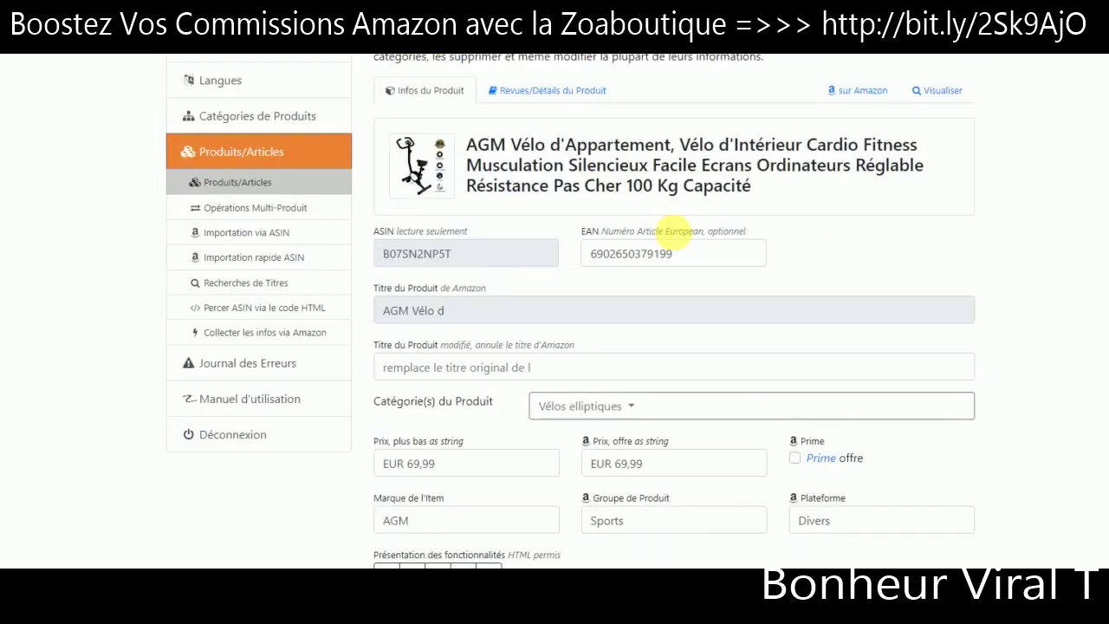
left_click(489, 368)
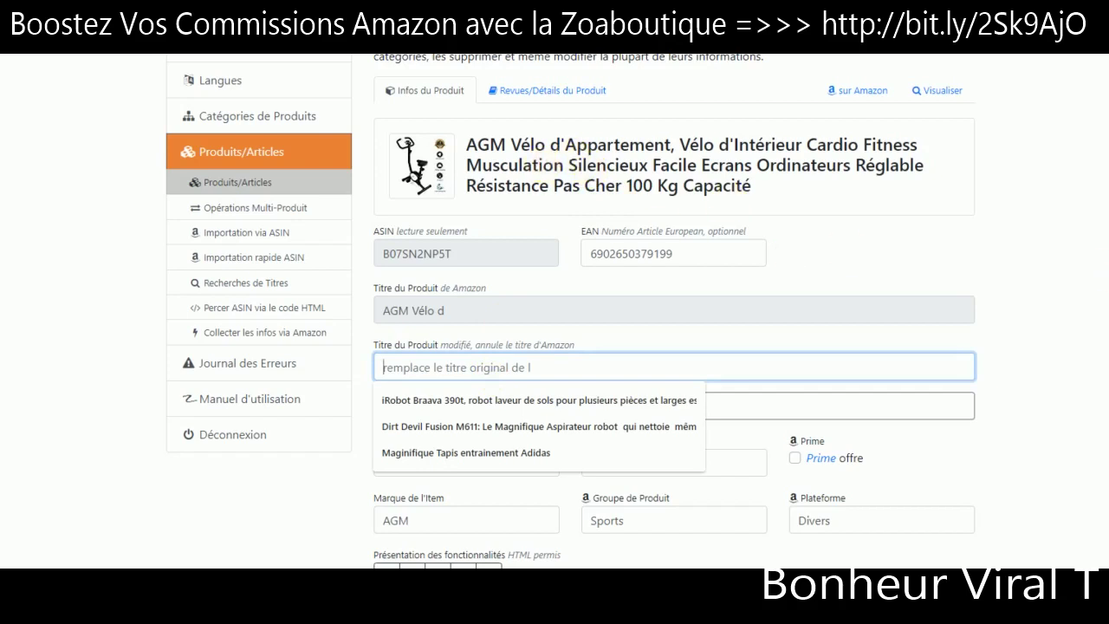
scroll(571, 312, "down", 6)
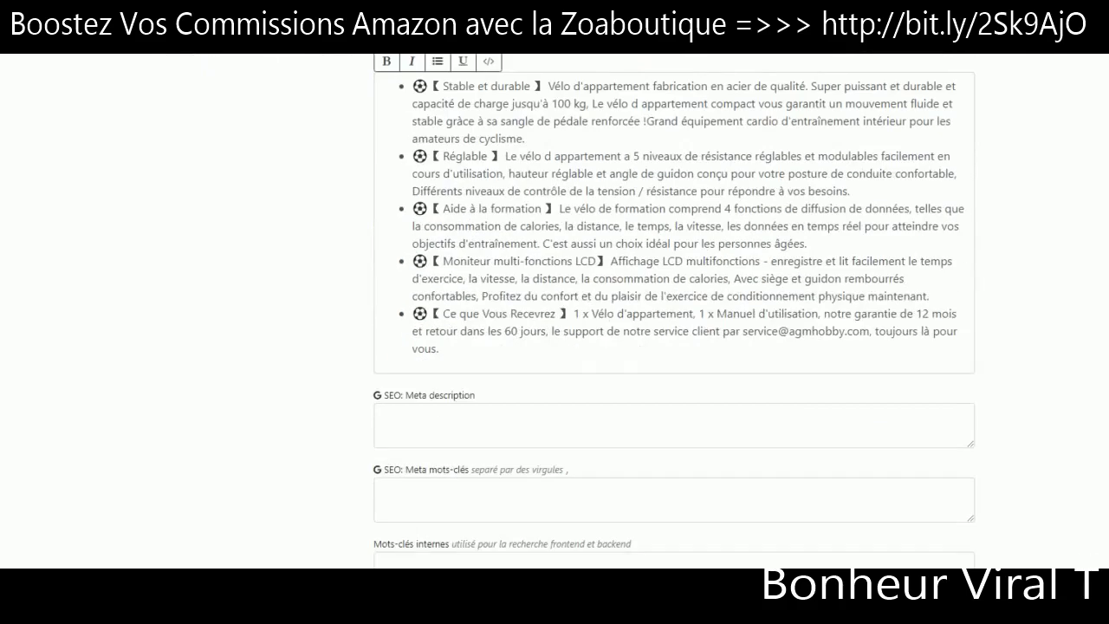
scroll(654, 410, "down", 2)
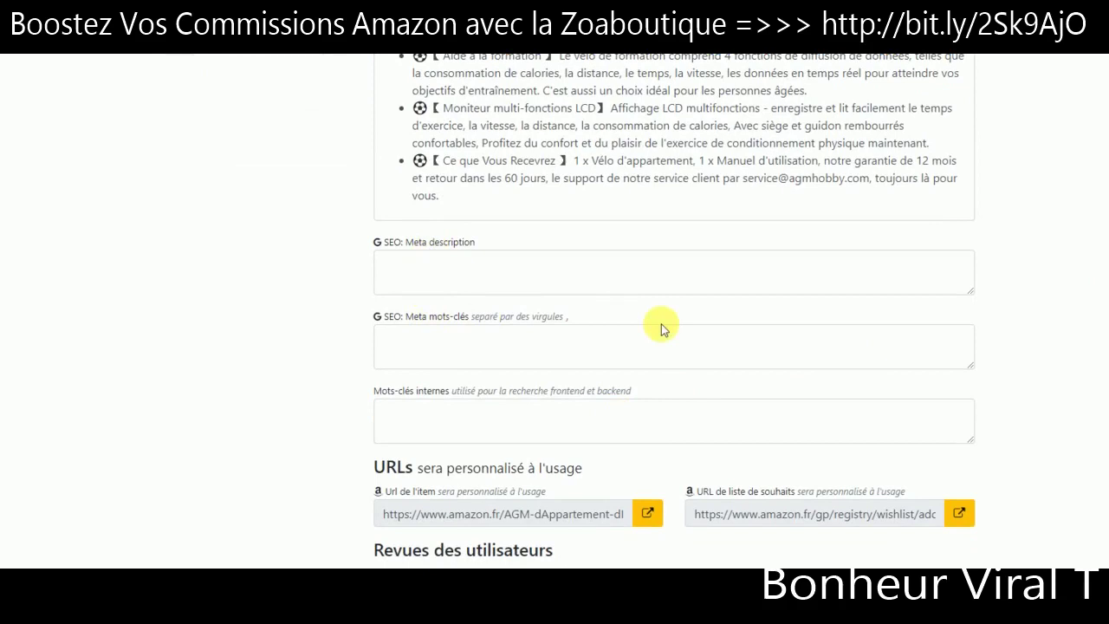
Copy the text of the "Stable et durable" feature into the SEO meta description of the exercise bike
scroll(661, 324, "up", 5)
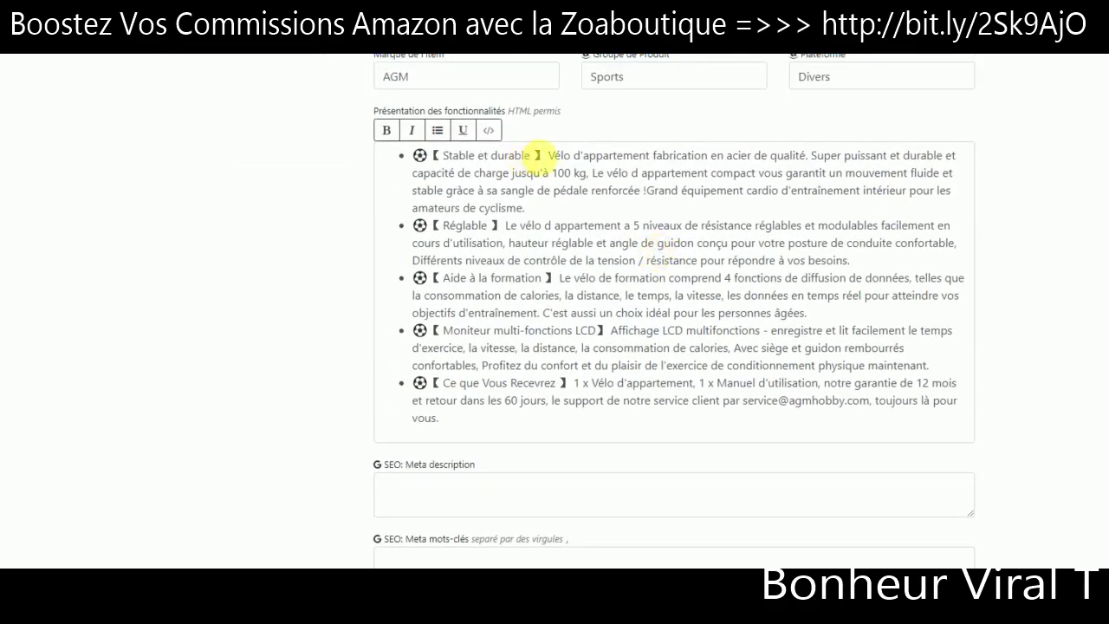
left_click(548, 156)
left_click_drag(549, 156, 537, 215)
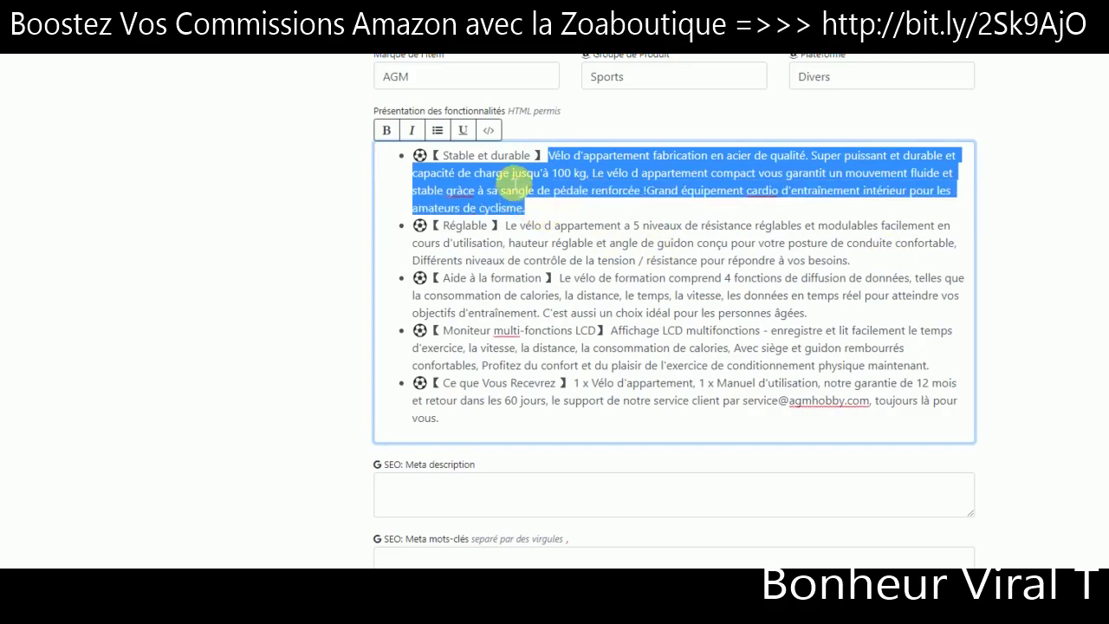
right_click(514, 178)
left_click(550, 209)
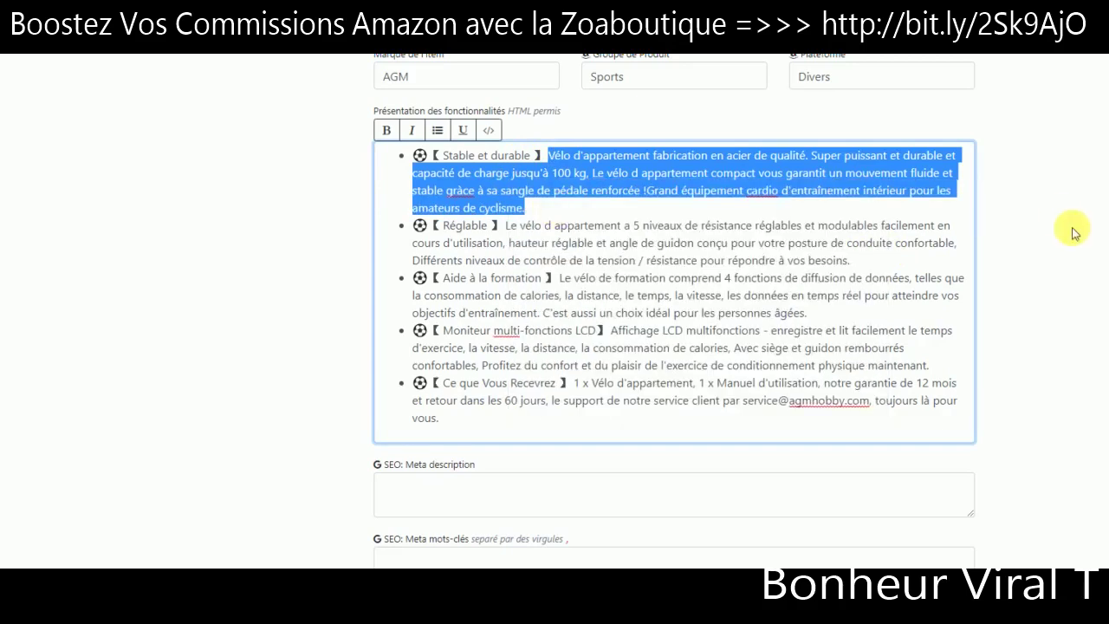
scroll(901, 336, "down", 3)
left_click(520, 220)
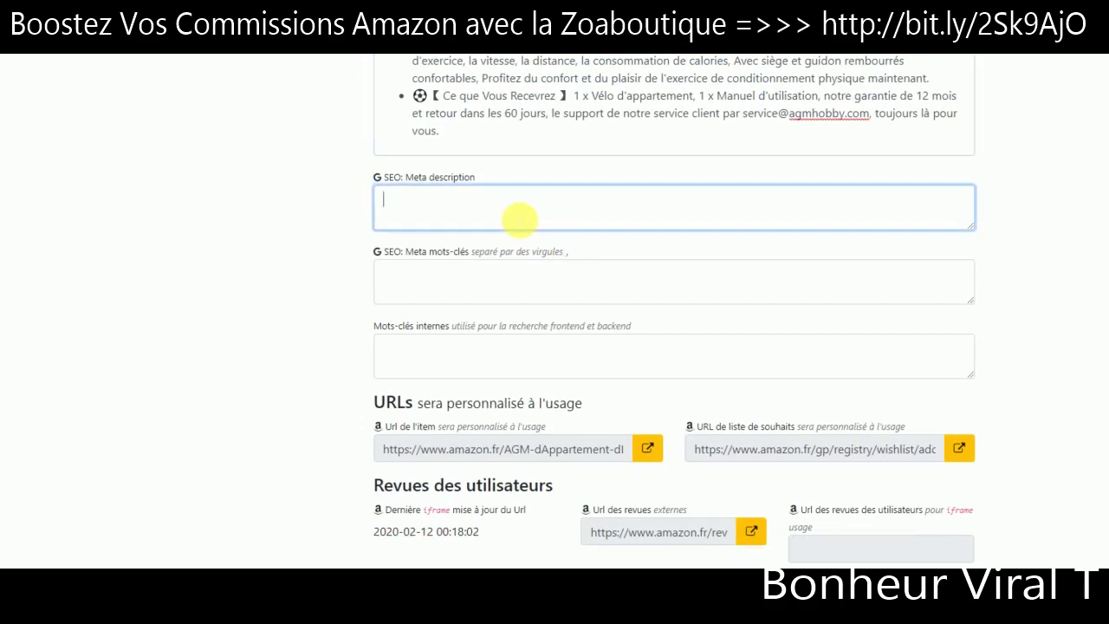
key("ctrl+v")
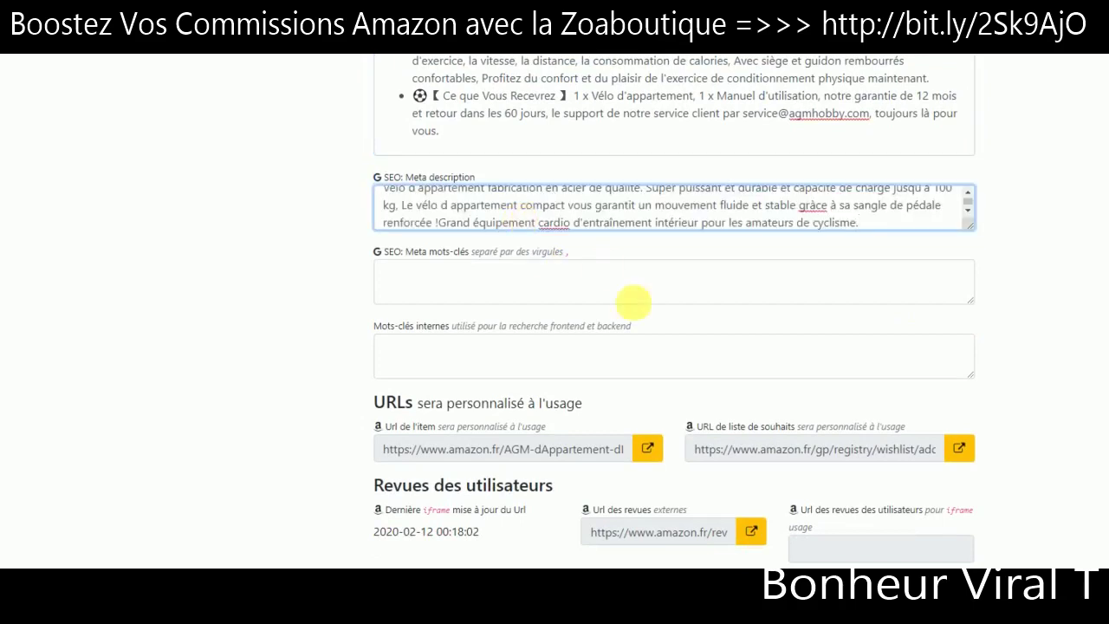
Search Google for "AGM Vélo d'Appartement" from the product's title and look through the results page
scroll(540, 280, "up", 10)
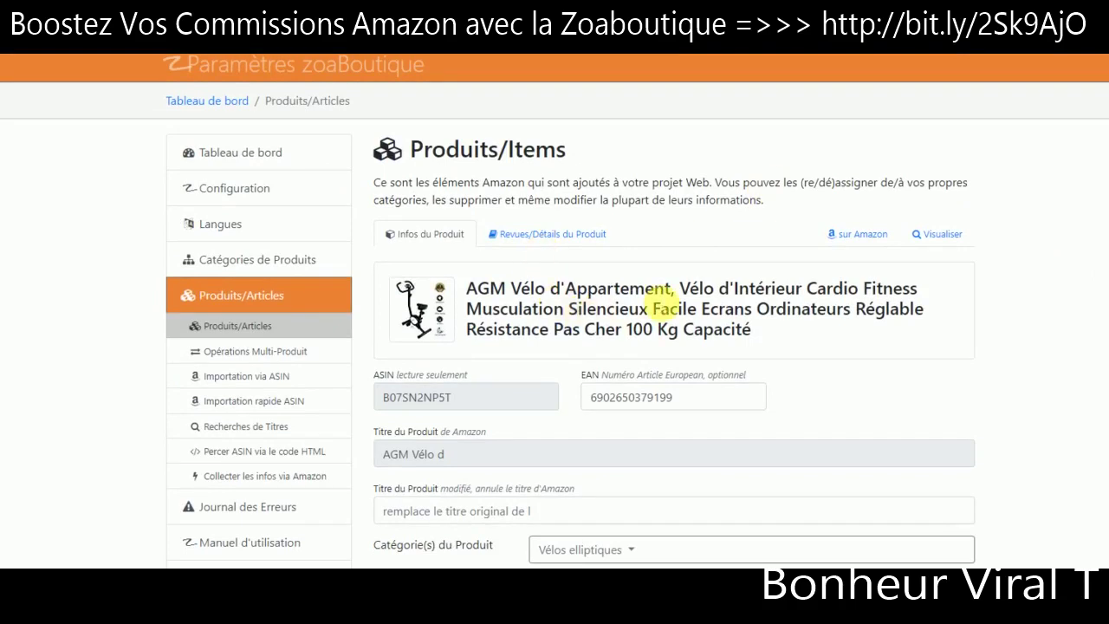
left_click_drag(471, 289, 648, 290)
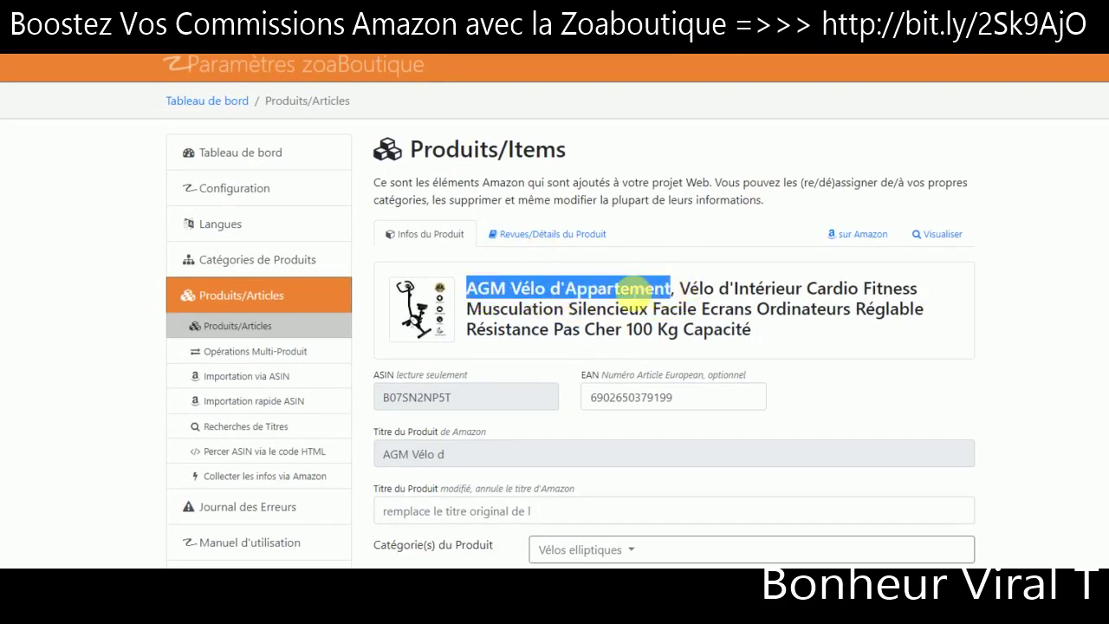
right_click(630, 293)
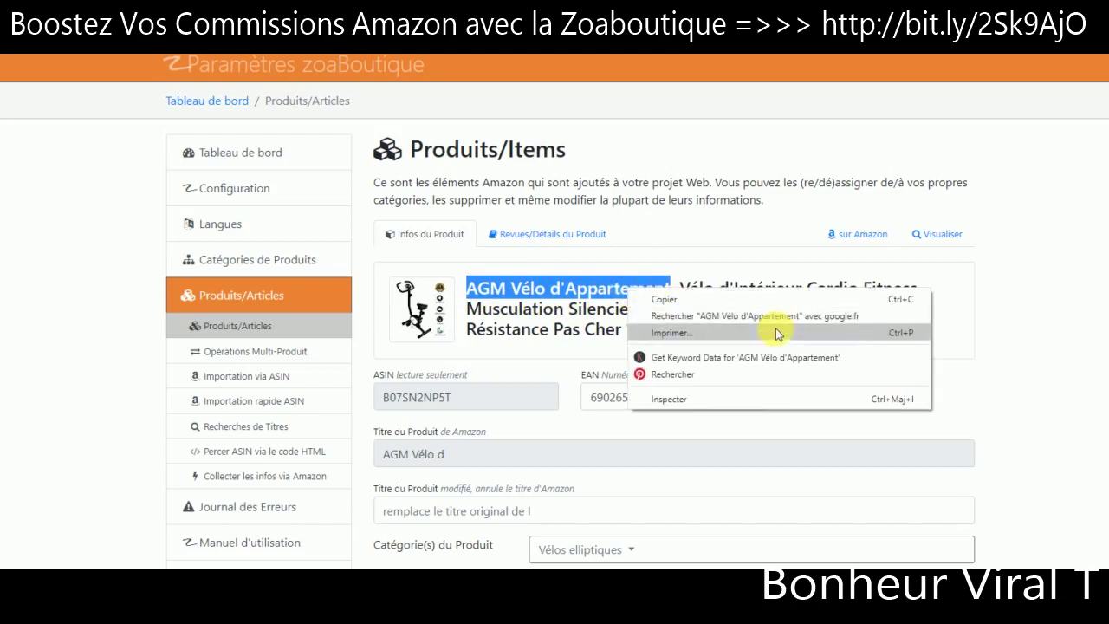
left_click(778, 318)
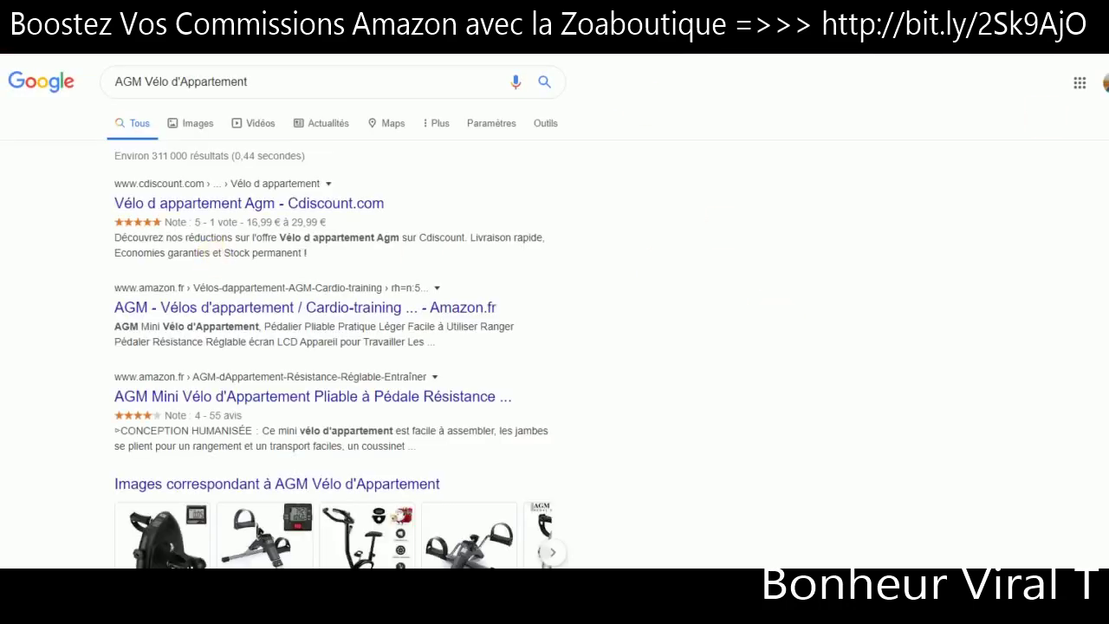
scroll(341, 329, "down", 8)
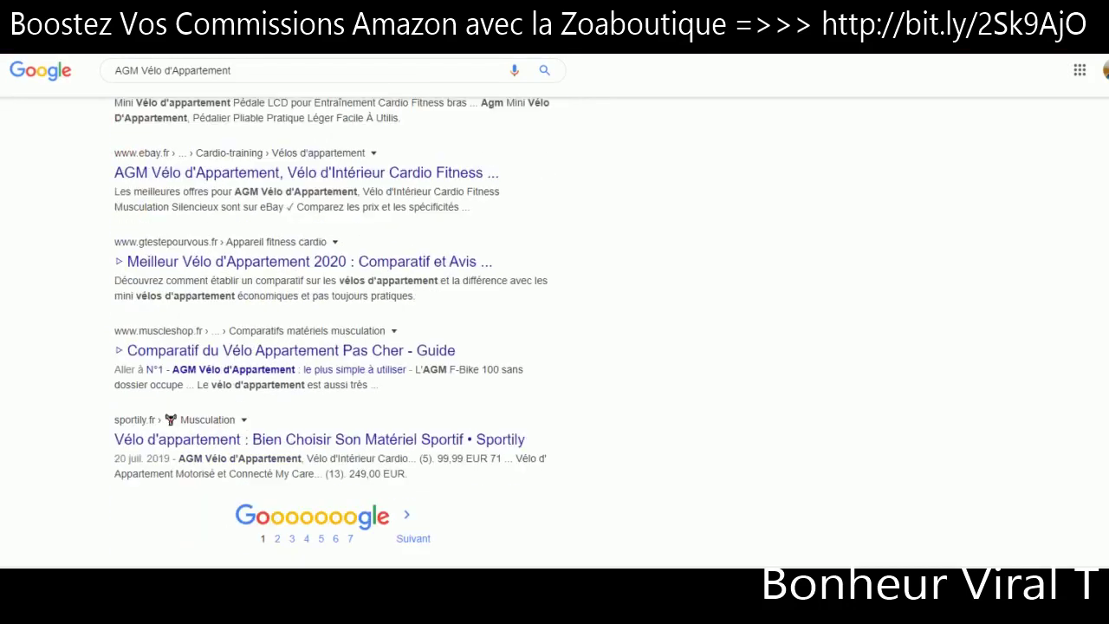
scroll(341, 329, "up", 10)
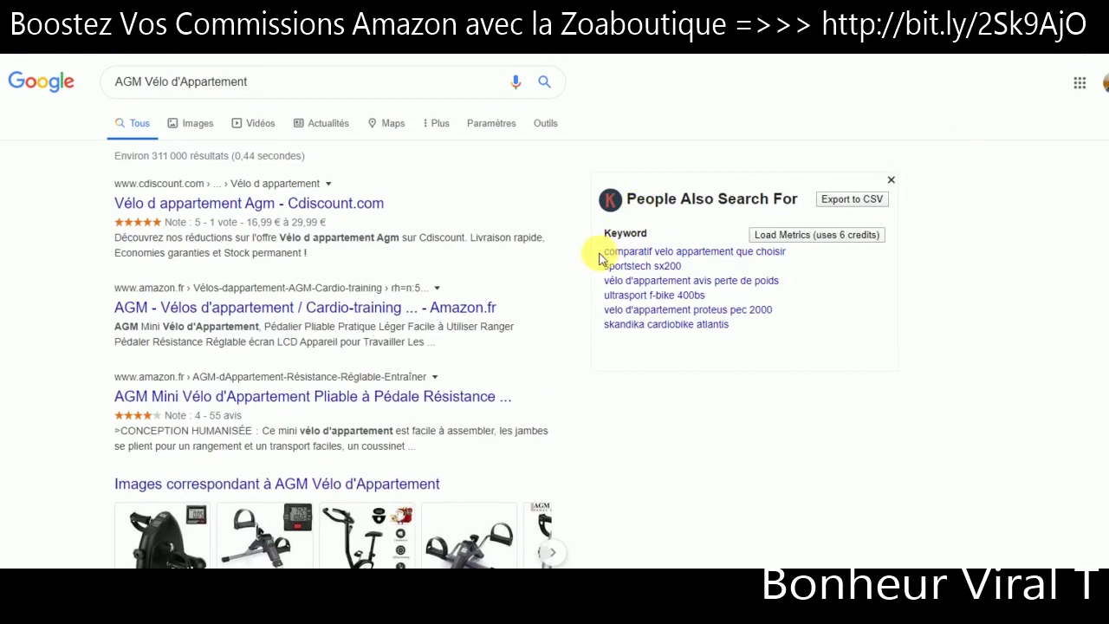
Copy all keywords from the "People Also Search For" list, look through the remaining results and return to the product's edit page
left_click_drag(603, 251, 734, 334)
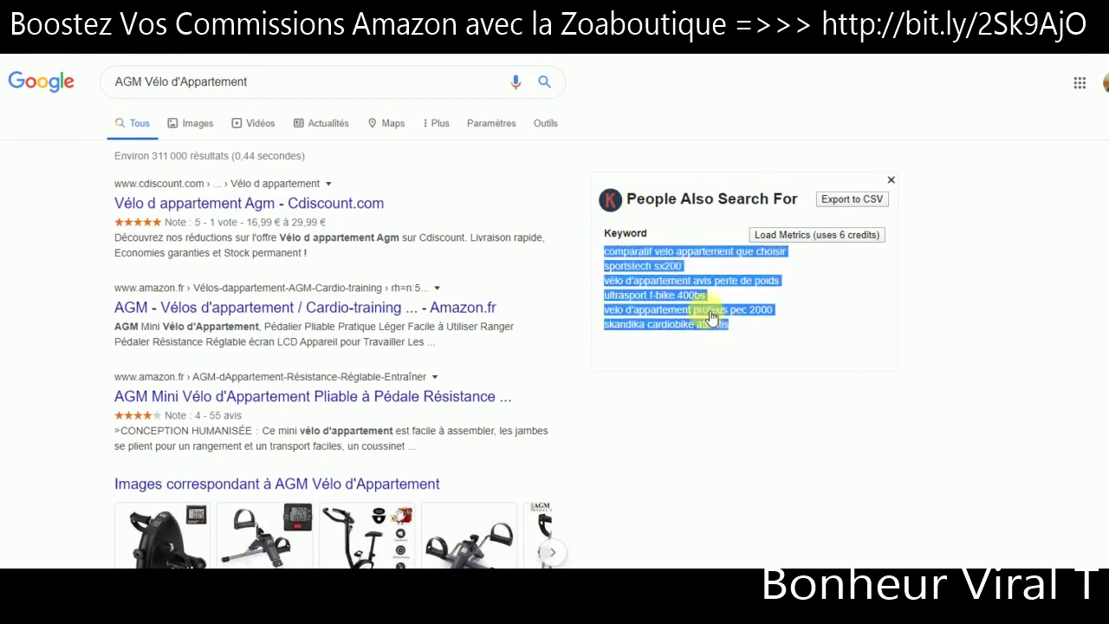
right_click(658, 297)
left_click(701, 404)
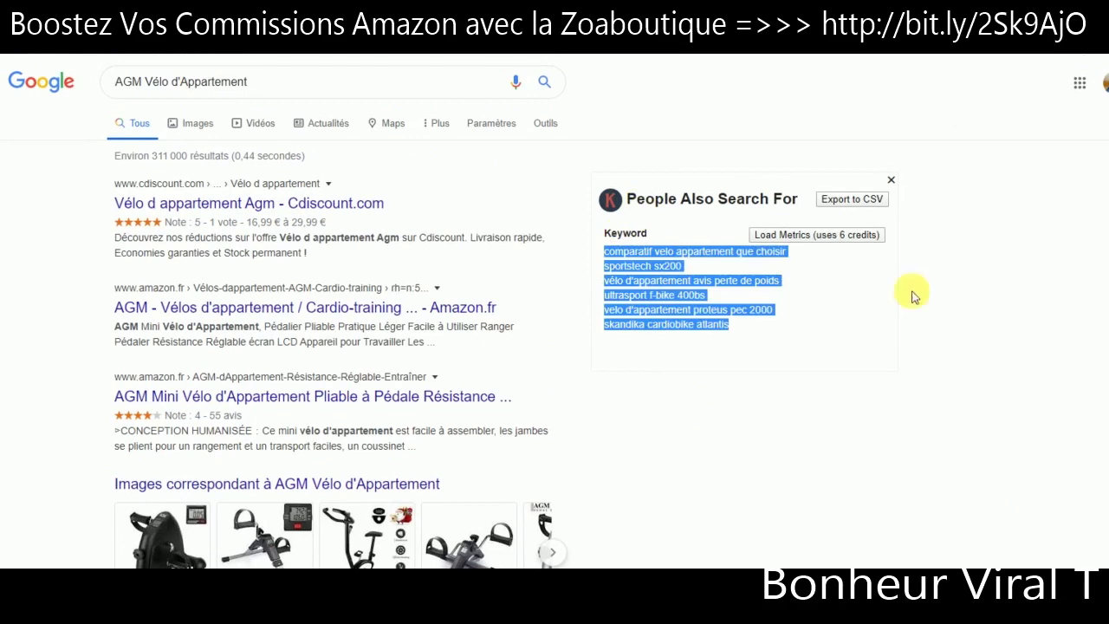
scroll(555, 312, "down", 10)
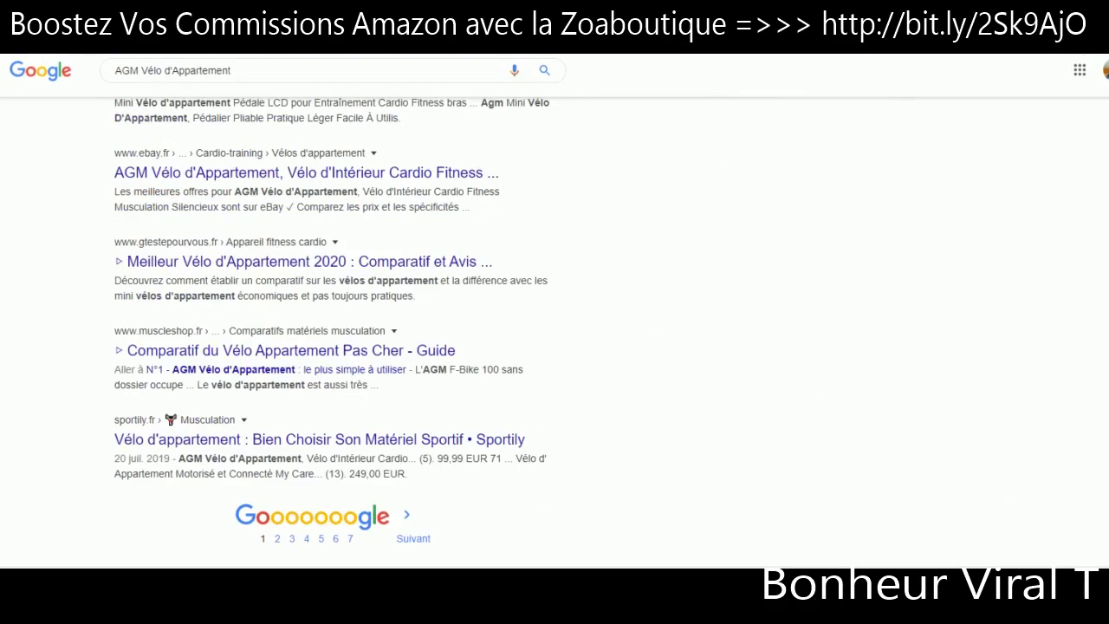
scroll(554, 312, "up", 2)
scroll(554, 312, "down", 2)
scroll(554, 312, "up", 10)
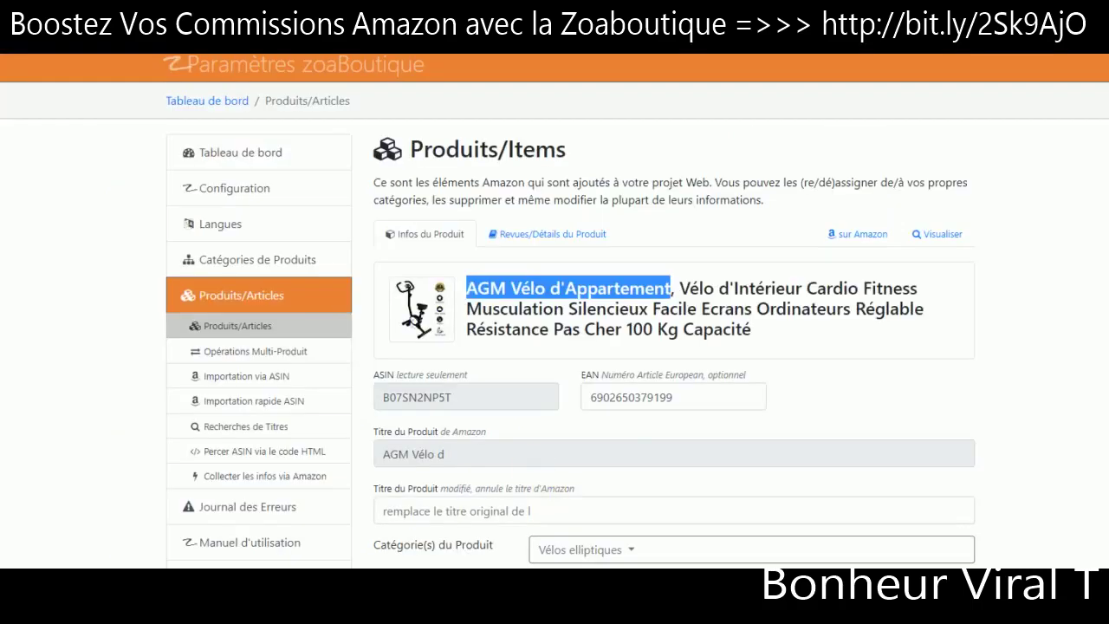
Paste the copied keywords into both the SEO meta keywords and the internal keywords of the exercise bike
scroll(674, 312, "down", 10)
scroll(674, 312, "down", 2)
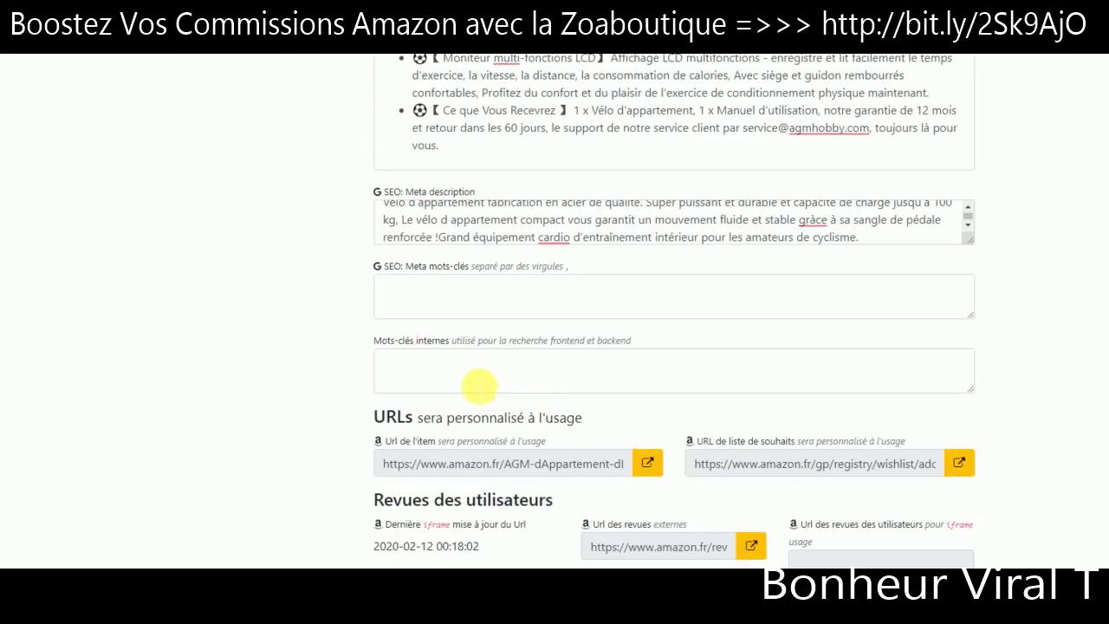
left_click(467, 305)
key("ctrl+v")
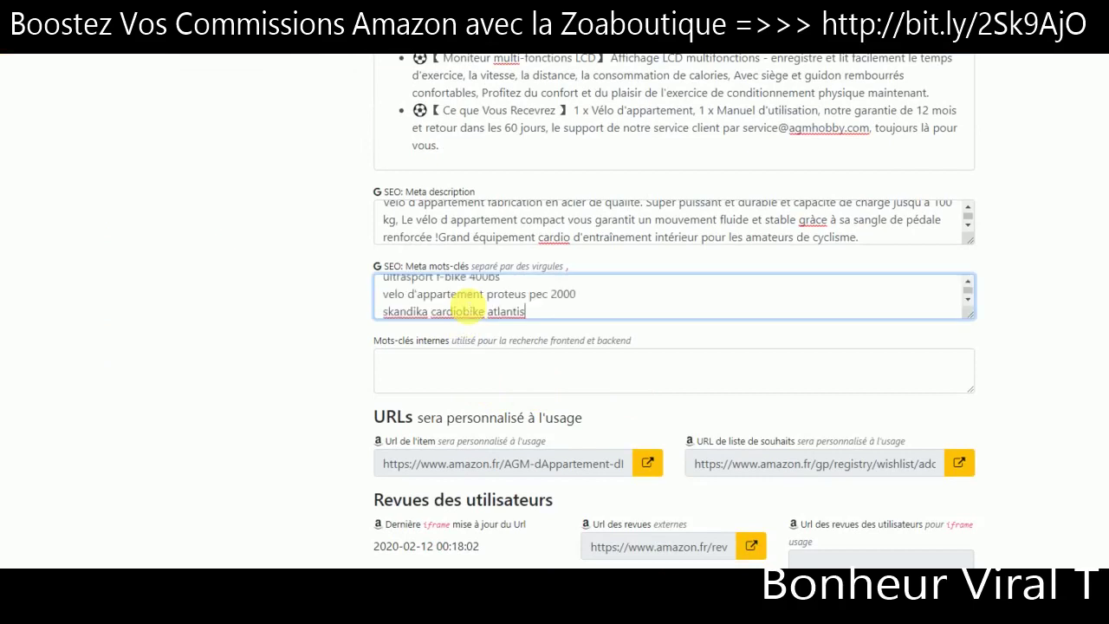
left_click(445, 362)
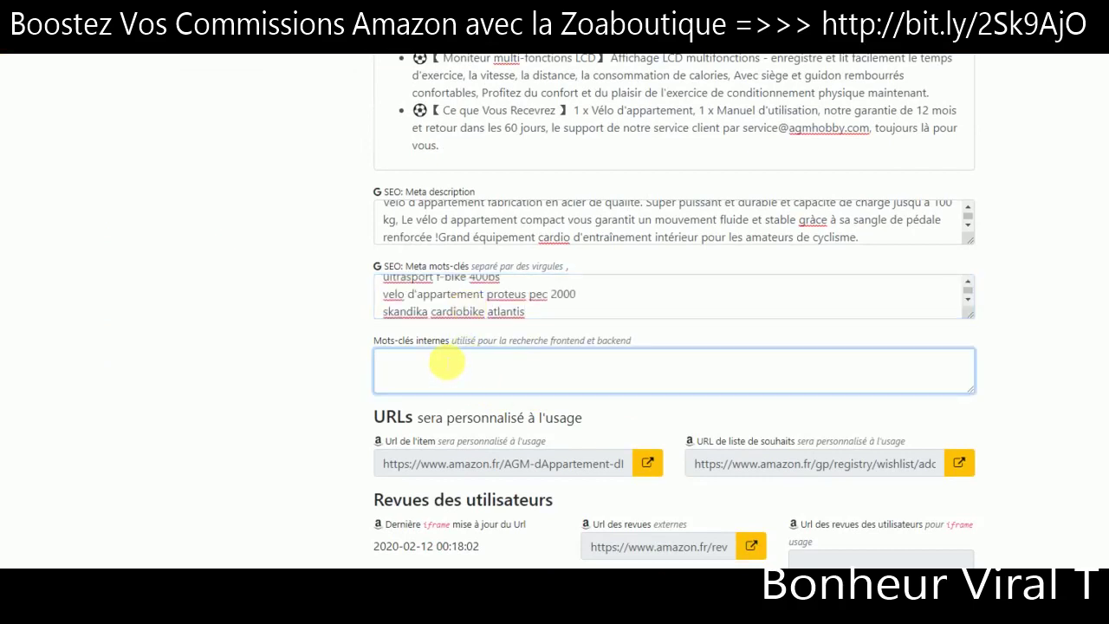
key("ctrl+v")
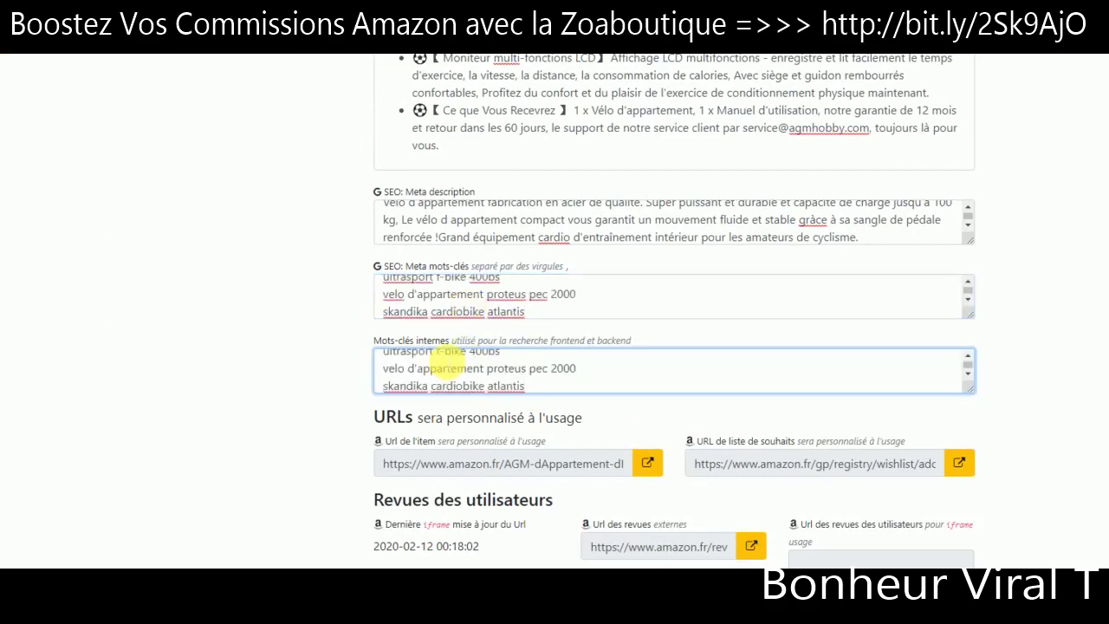
Check the remaining product settings, and open the exercise bike's reviews and details to read its product description
scroll(674, 310, "down", 4)
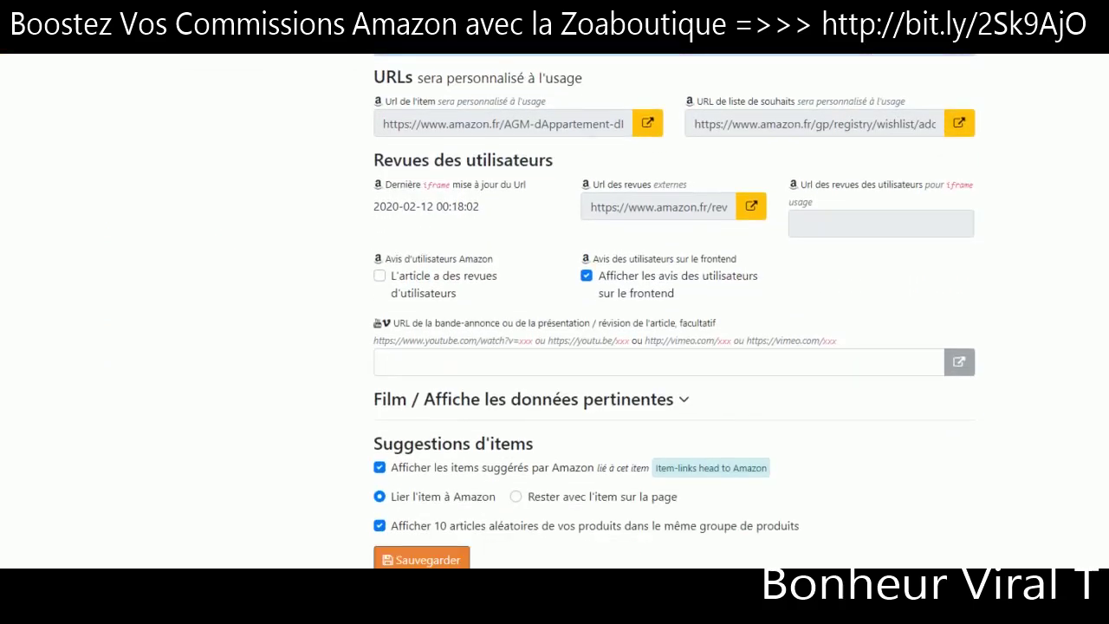
scroll(674, 310, "up", 11)
scroll(564, 169, "up", 4)
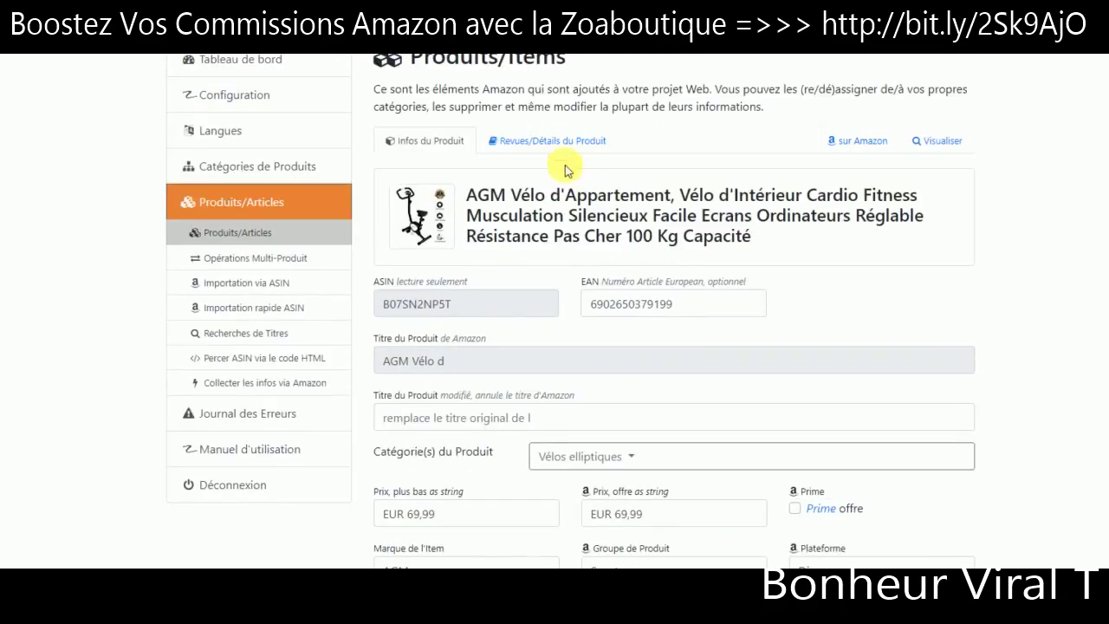
left_click(557, 148)
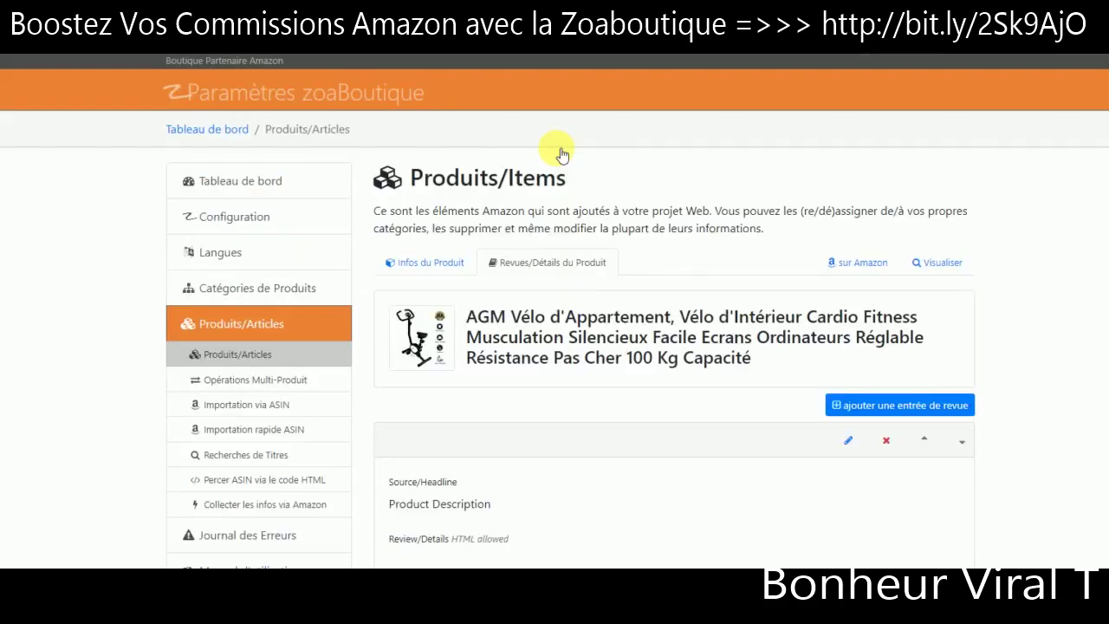
scroll(572, 346, "down", 3)
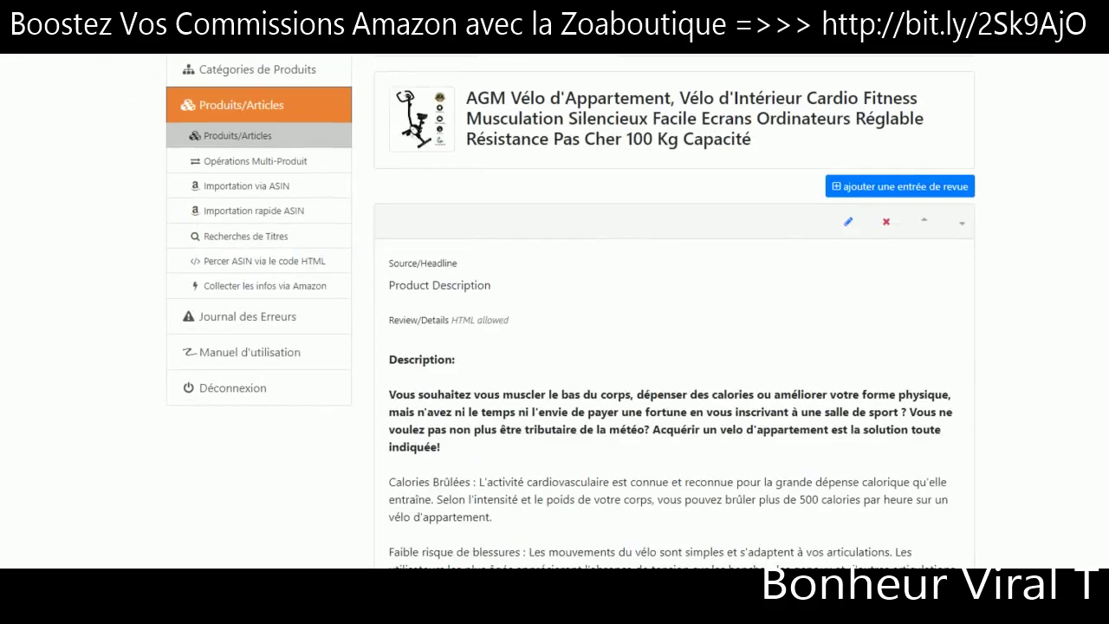
scroll(572, 346, "up", 1)
scroll(572, 346, "down", 5)
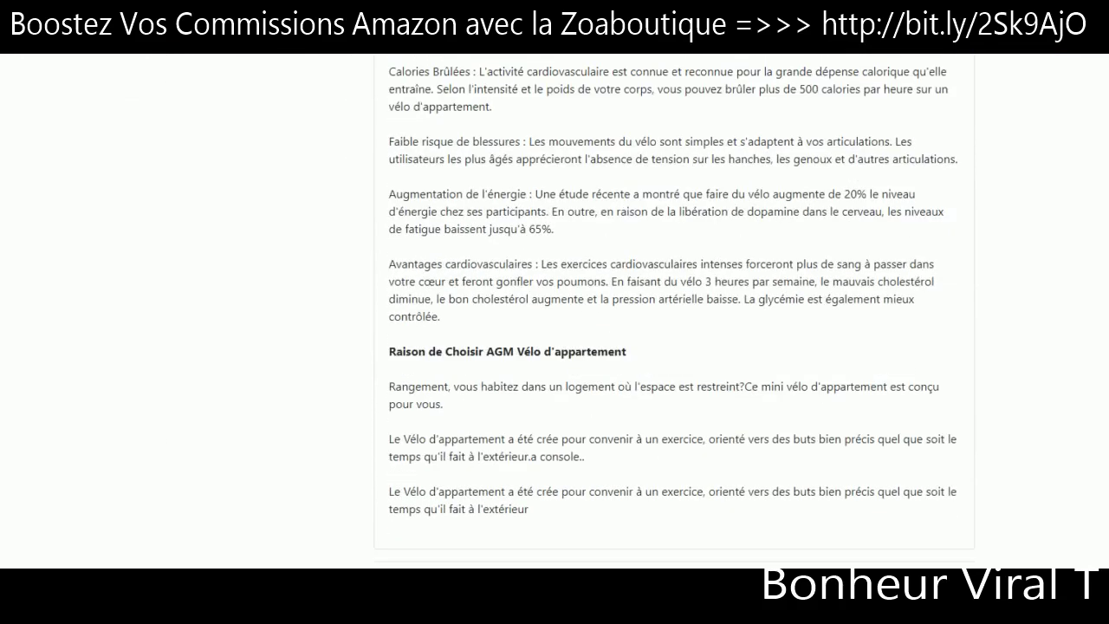
scroll(864, 264, "up", 5)
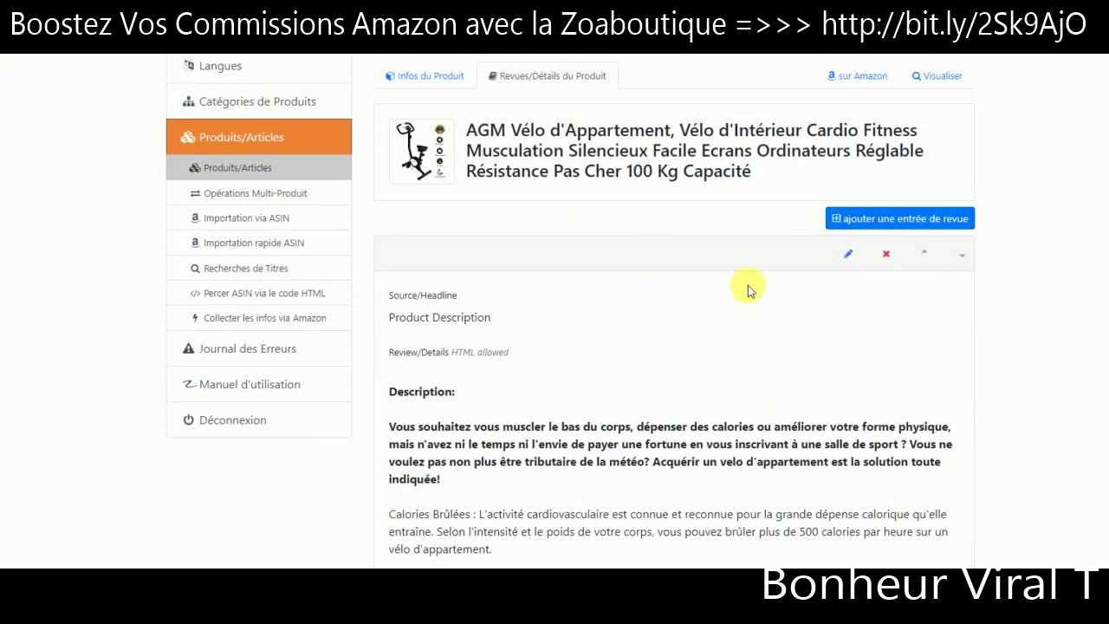
scroll(901, 329, "down", 2)
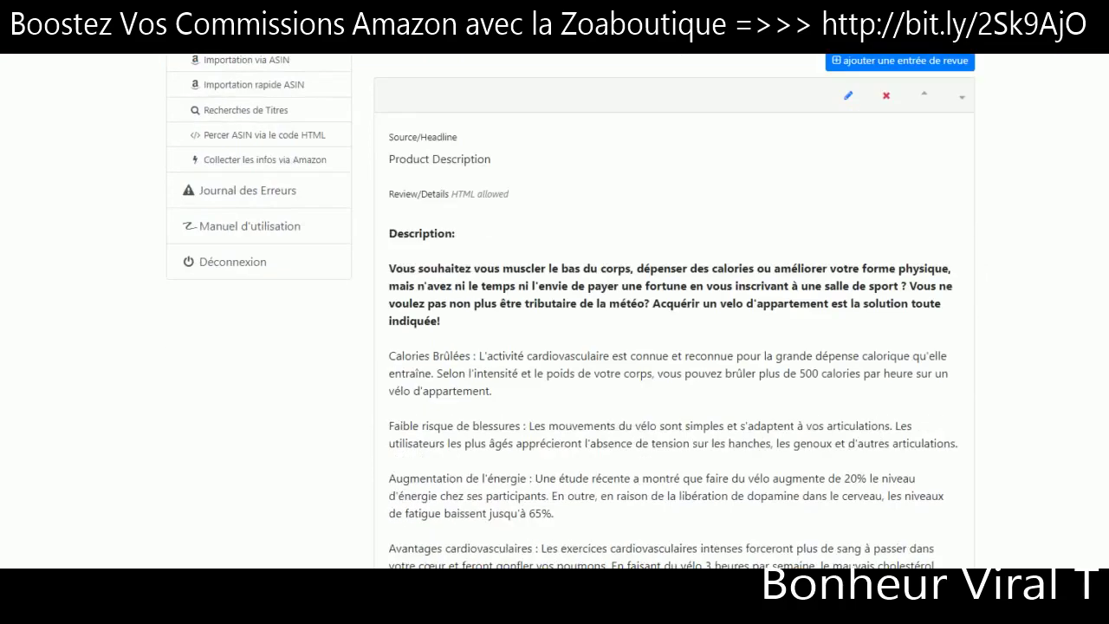
scroll(849, 316, "up", 2)
Open the Product Description entry for editing, look over its headline and text, and return to the general product information
left_click(848, 272)
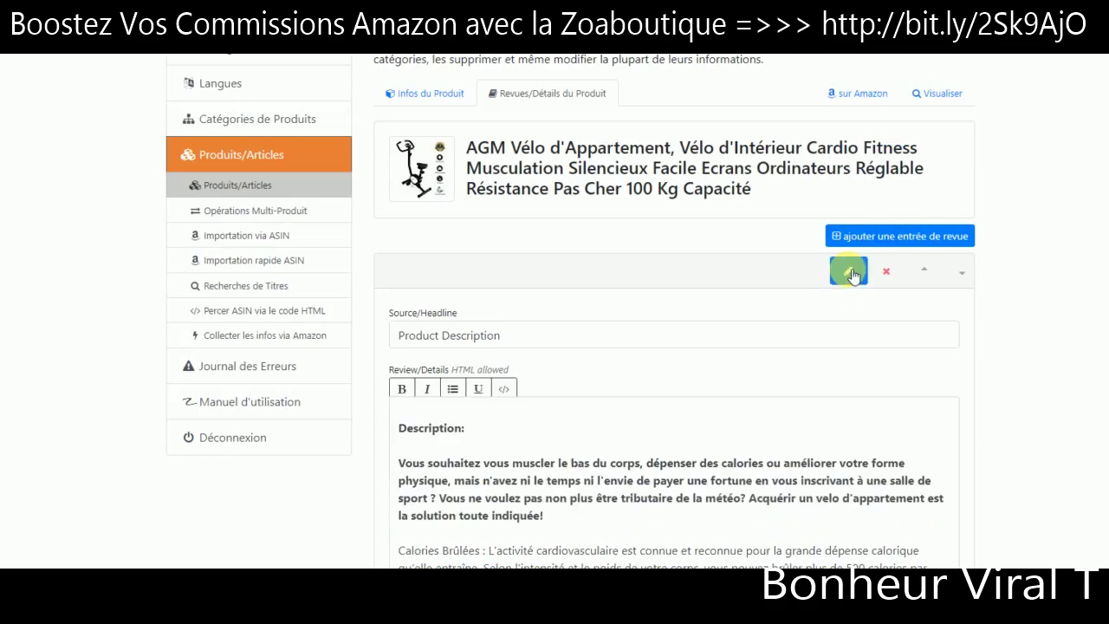
scroll(570, 311, "down", 1)
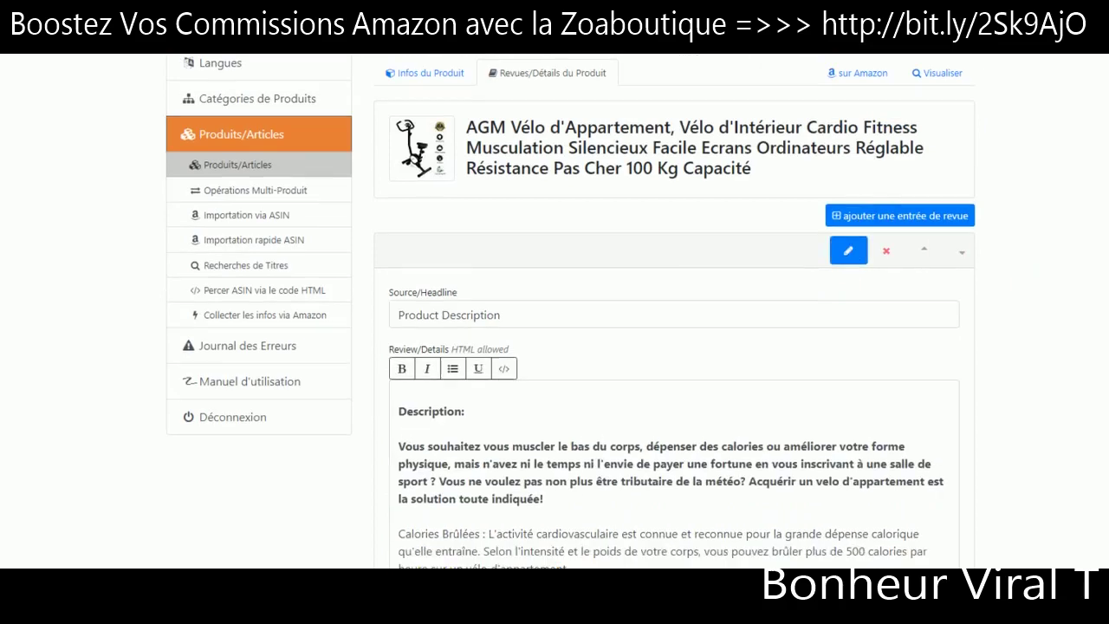
scroll(570, 311, "down", 1)
scroll(554, 312, "up", 4)
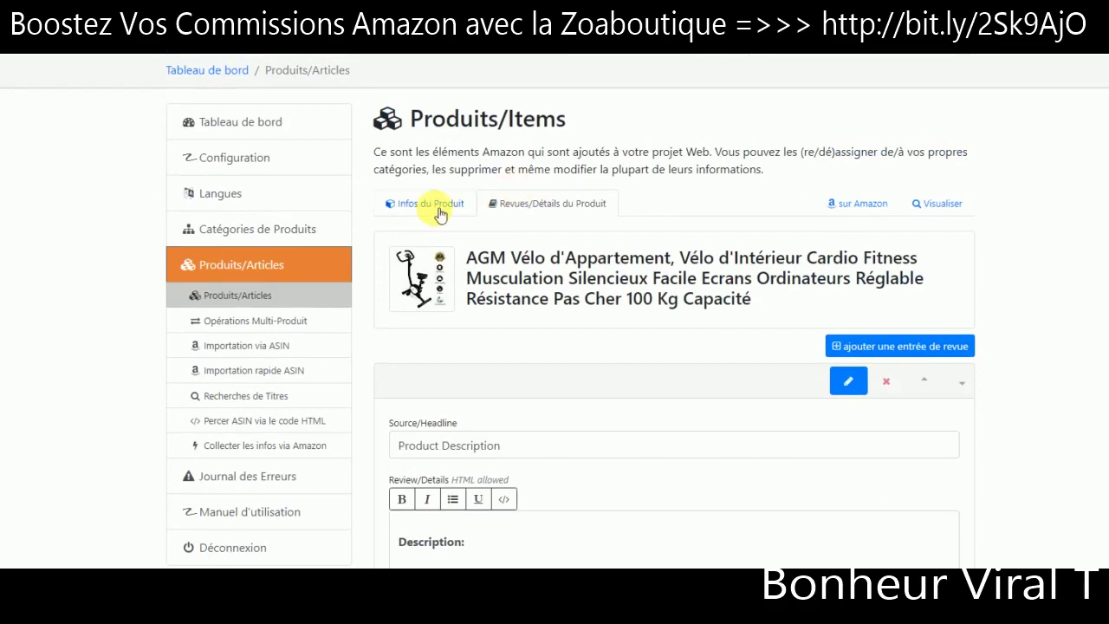
left_click(437, 208)
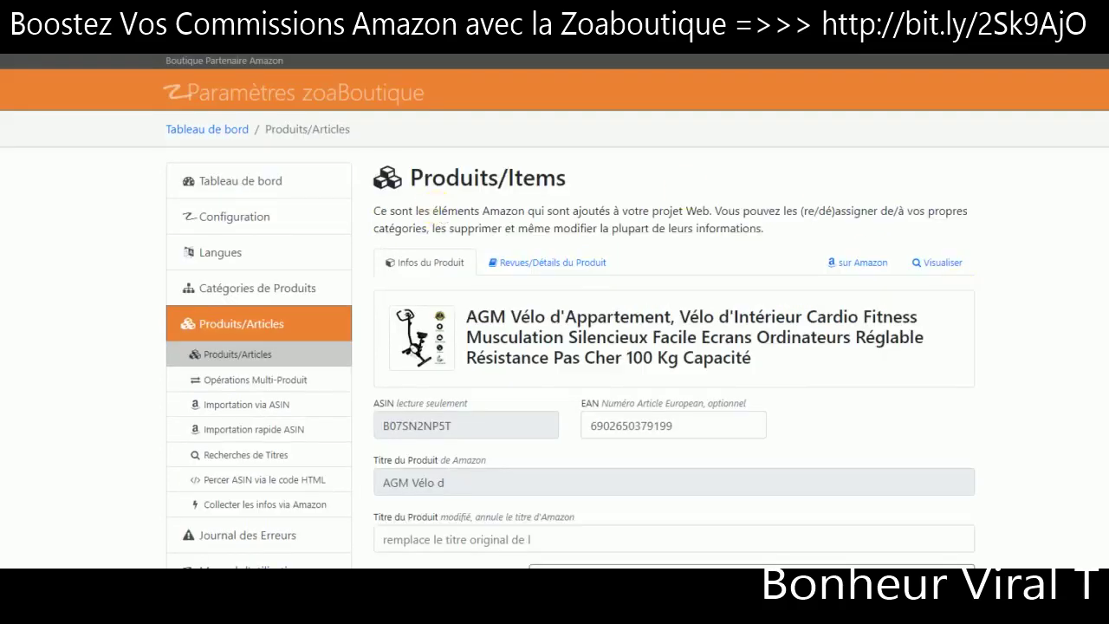
Paste the copied keywords again into the exercise bike's empty SEO meta keywords and internal keywords
scroll(674, 347, "down", 4)
scroll(674, 310, "down", 8)
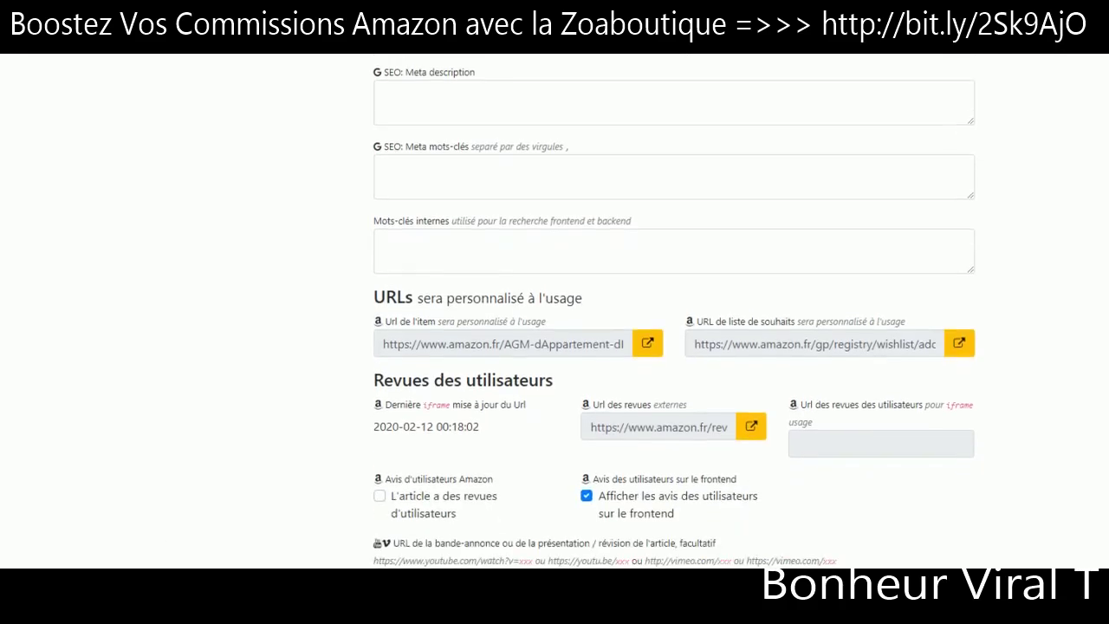
scroll(594, 363, "up", 1)
left_click(469, 293)
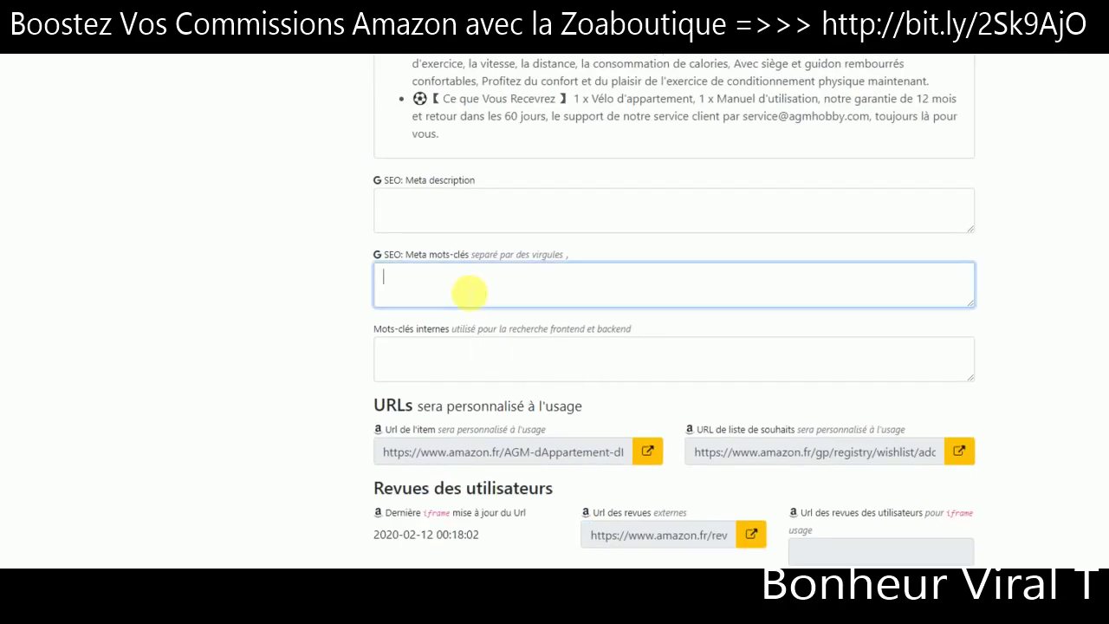
key("ctrl+v")
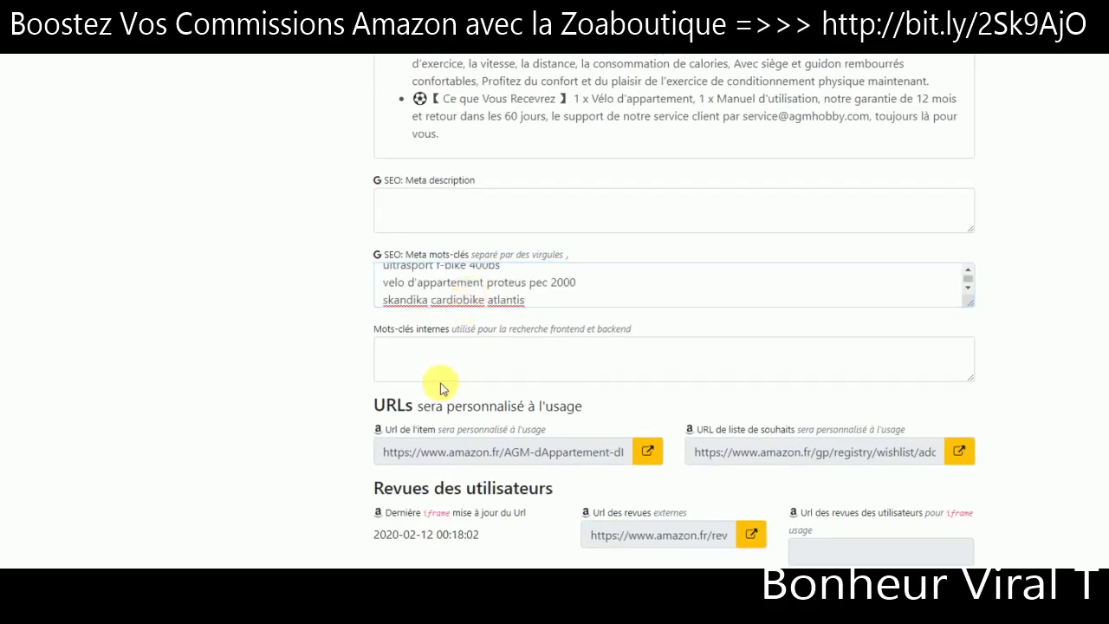
left_click(427, 351)
key("ctrl+v")
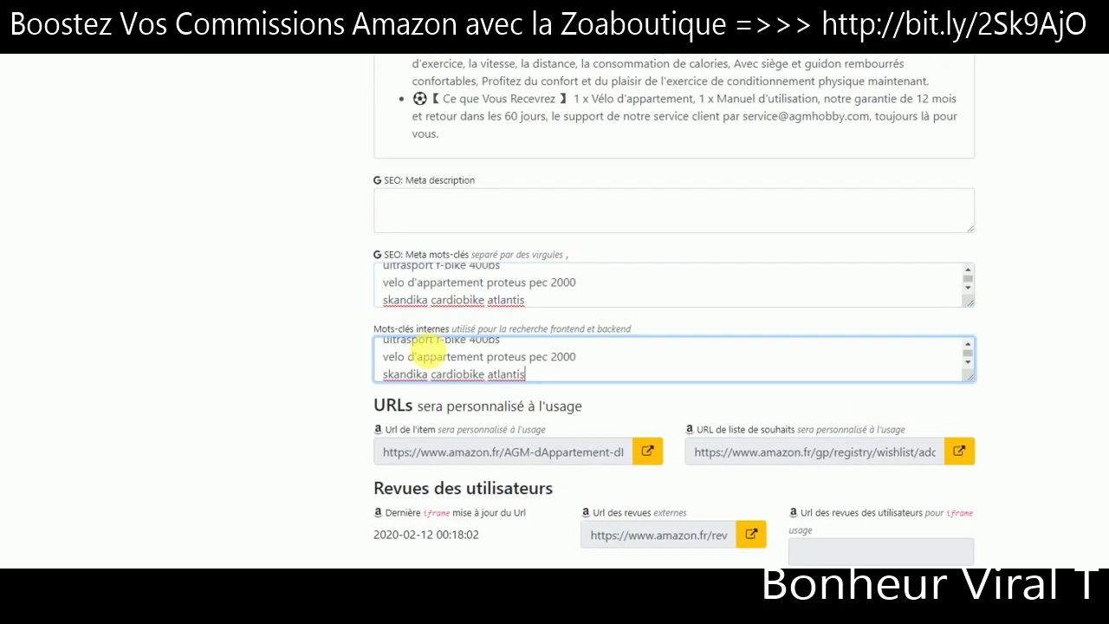
Copy the text of the "Stable et durable" feature, without its heading, into the exercise bike's SEO meta description
scroll(1040, 360, "up", 2)
scroll(674, 311, "up", 2)
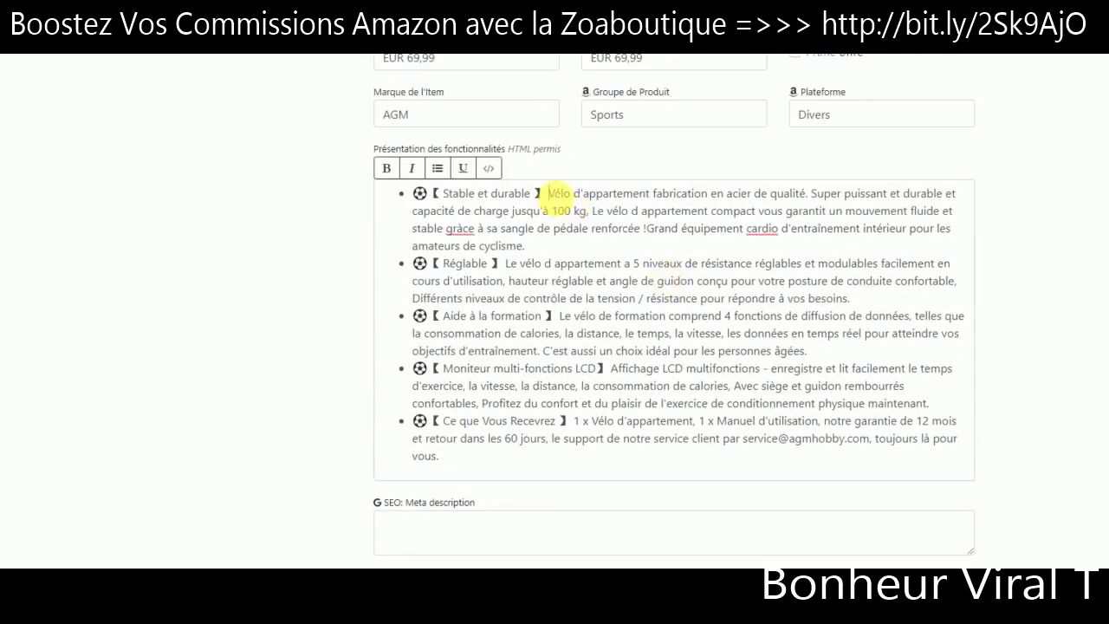
left_click_drag(549, 192, 554, 246)
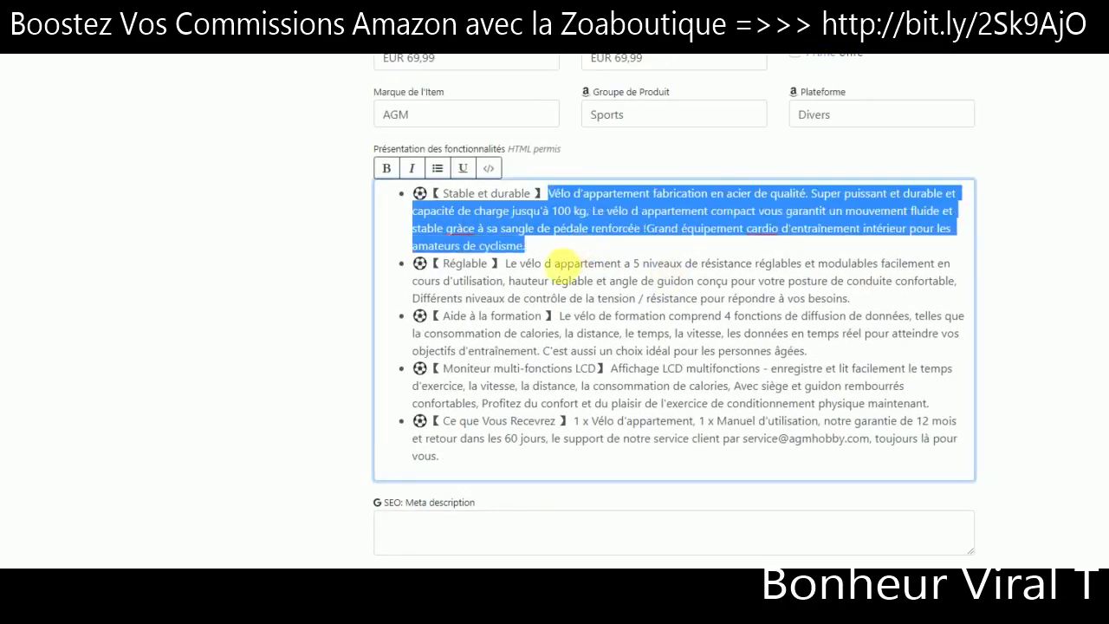
right_click(569, 228)
left_click(609, 250)
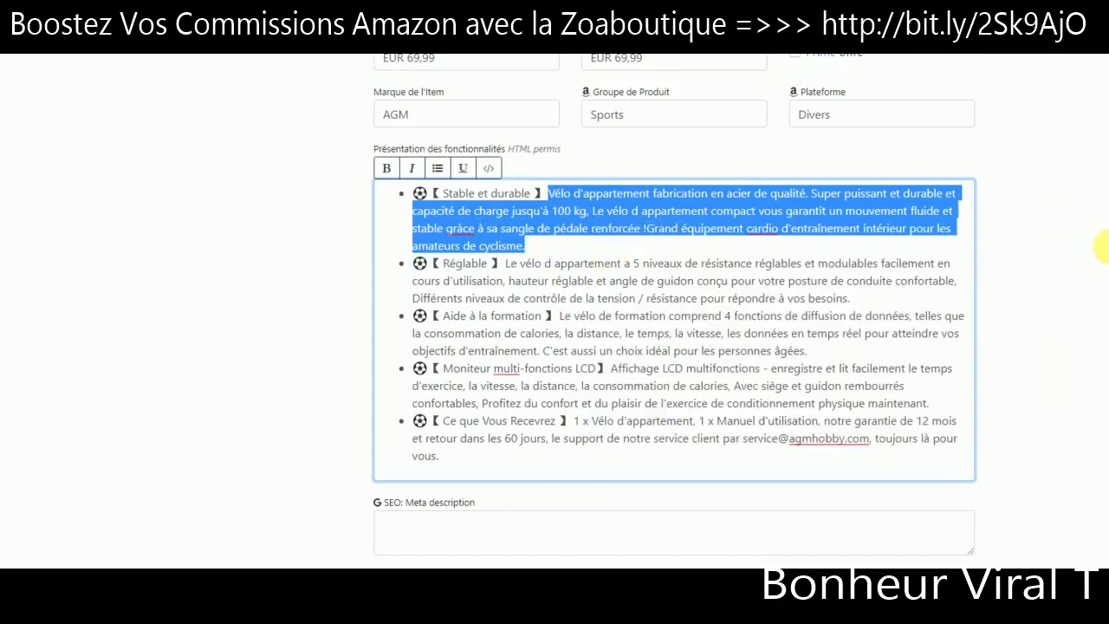
scroll(873, 341, "down", 6)
scroll(873, 341, "up", 2)
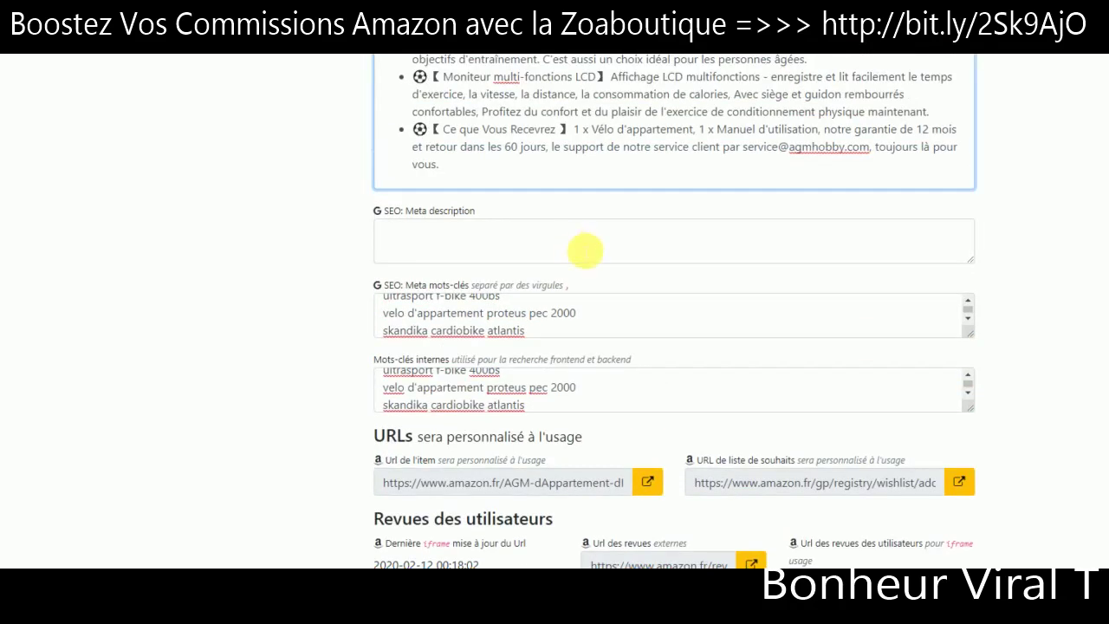
left_click(524, 251)
key("ctrl+v")
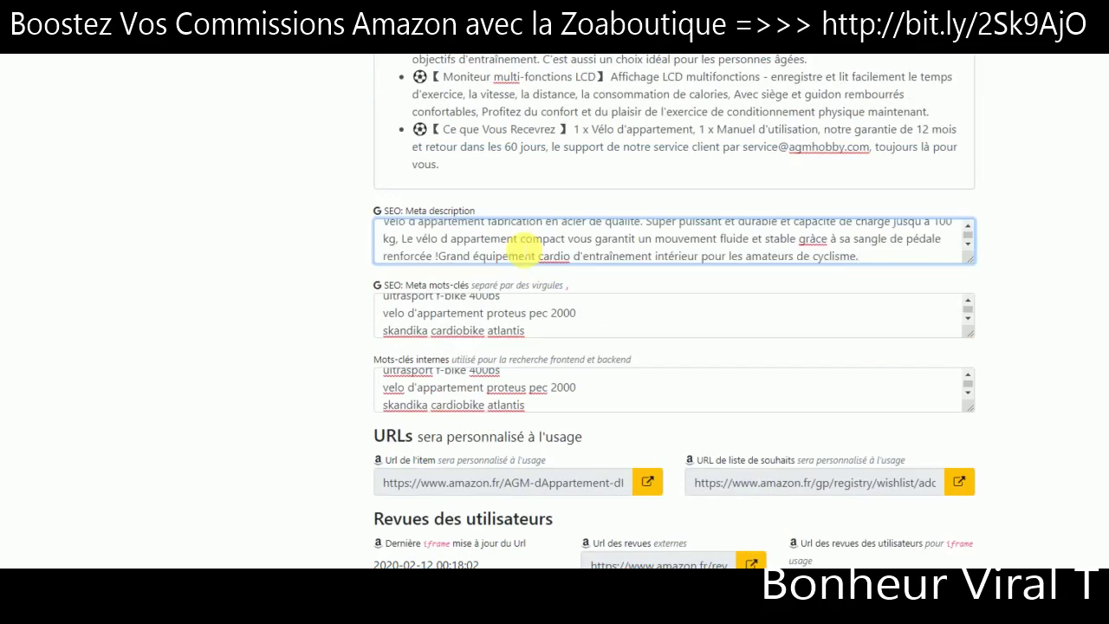
Save the exercise bike's updated product information and check the page
scroll(554, 544, "down", 4)
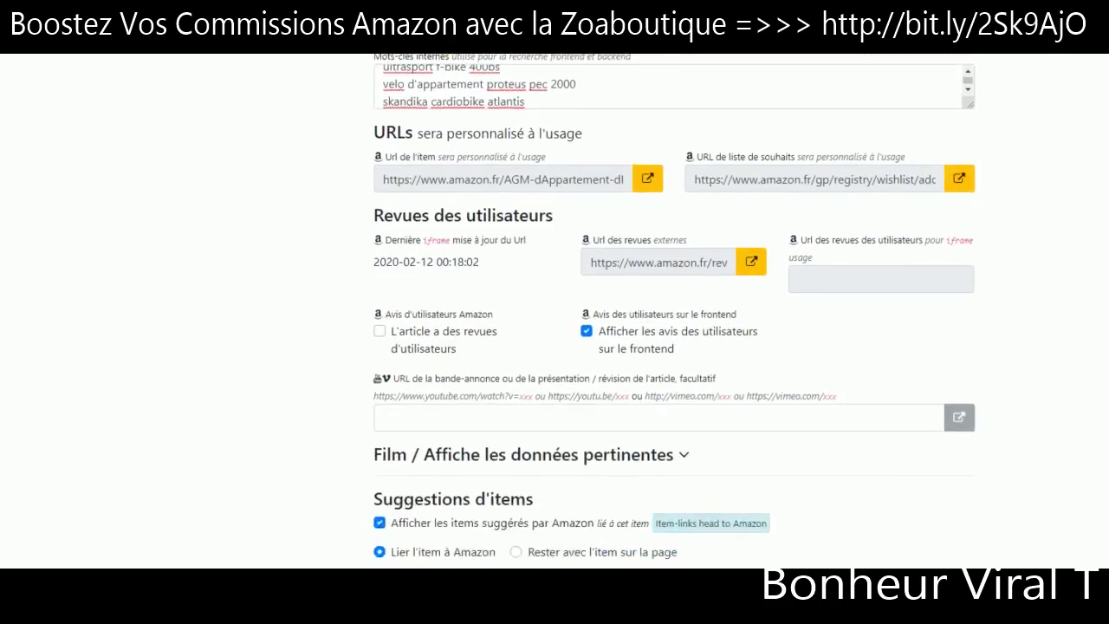
left_click(437, 558)
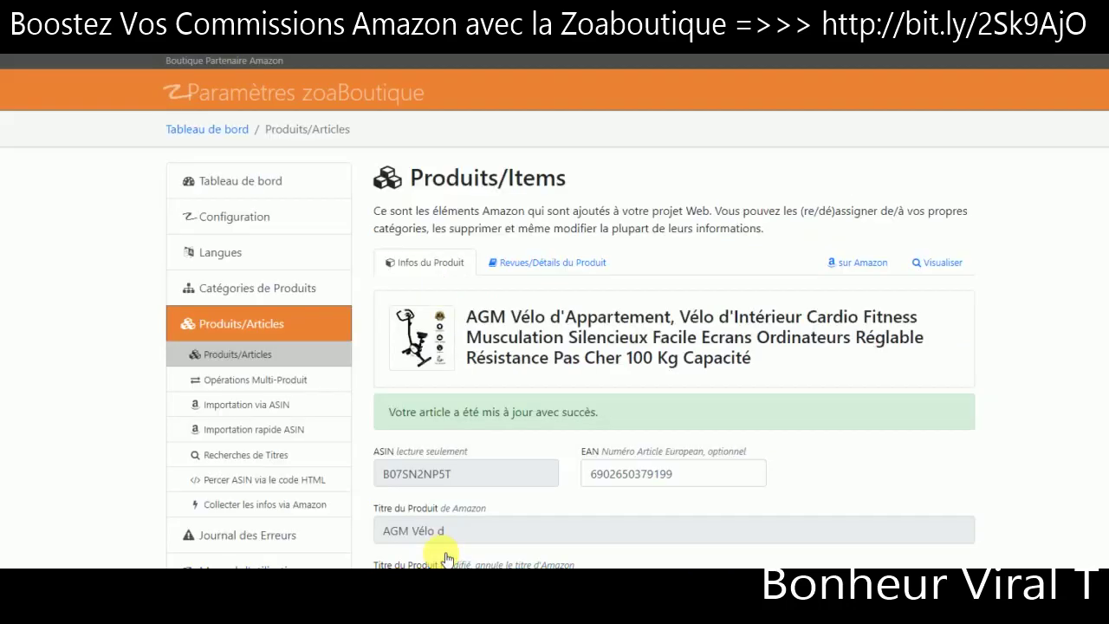
scroll(674, 364, "down", 5)
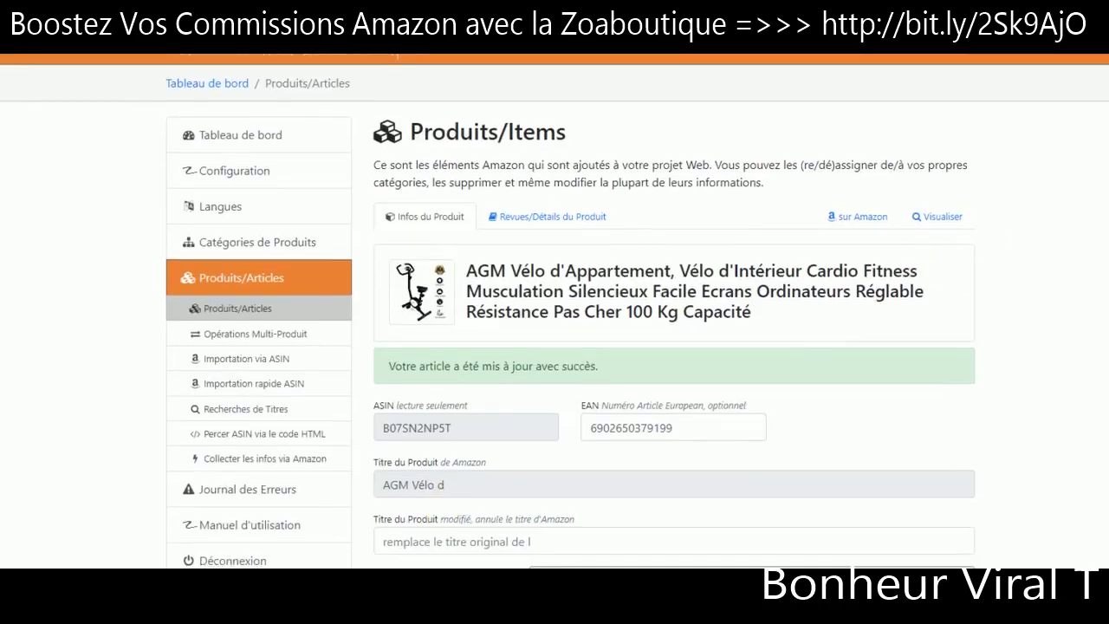
scroll(674, 364, "up", 5)
scroll(659, 206, "down", 1)
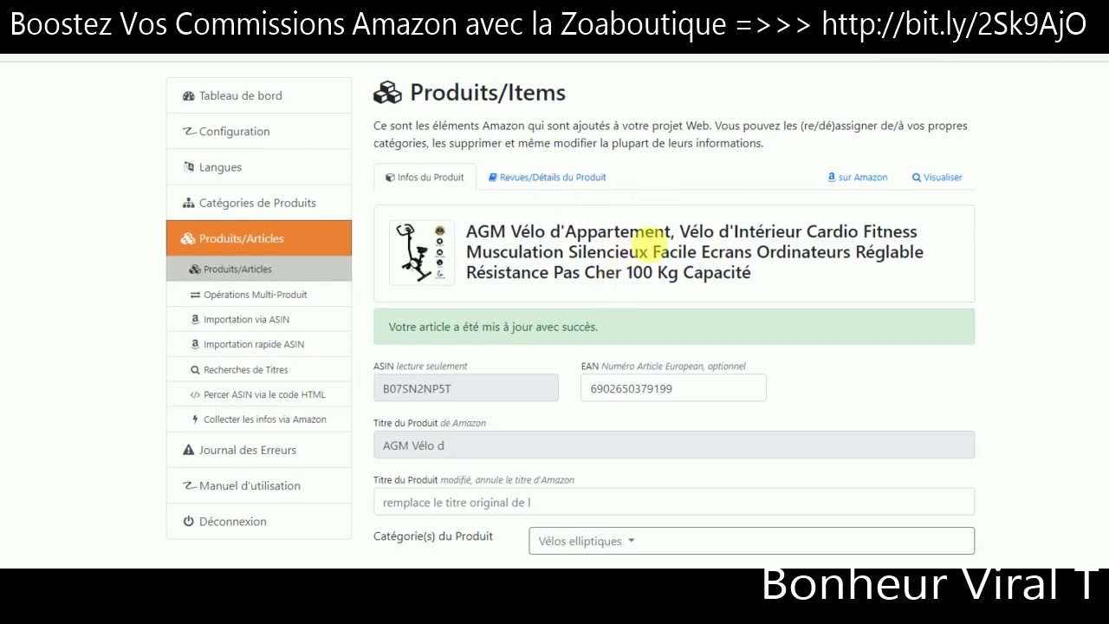
Open the exercise bike's reviews and details and look through the Product Description entry
left_click(533, 178)
scroll(1014, 408, "down", 3)
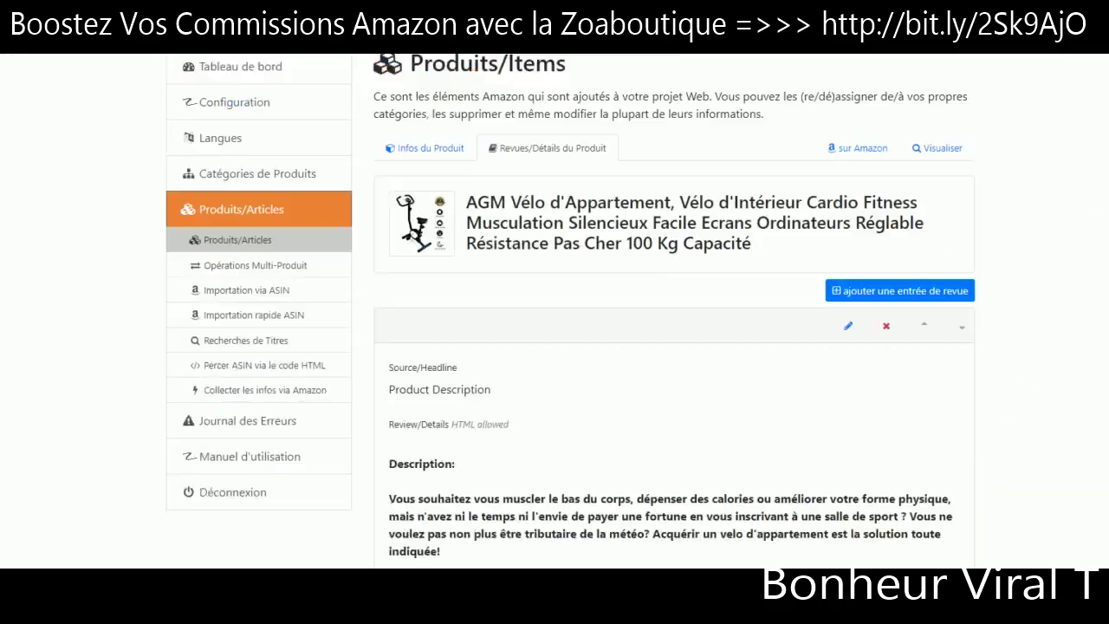
scroll(570, 310, "down", 2)
scroll(570, 310, "up", 2)
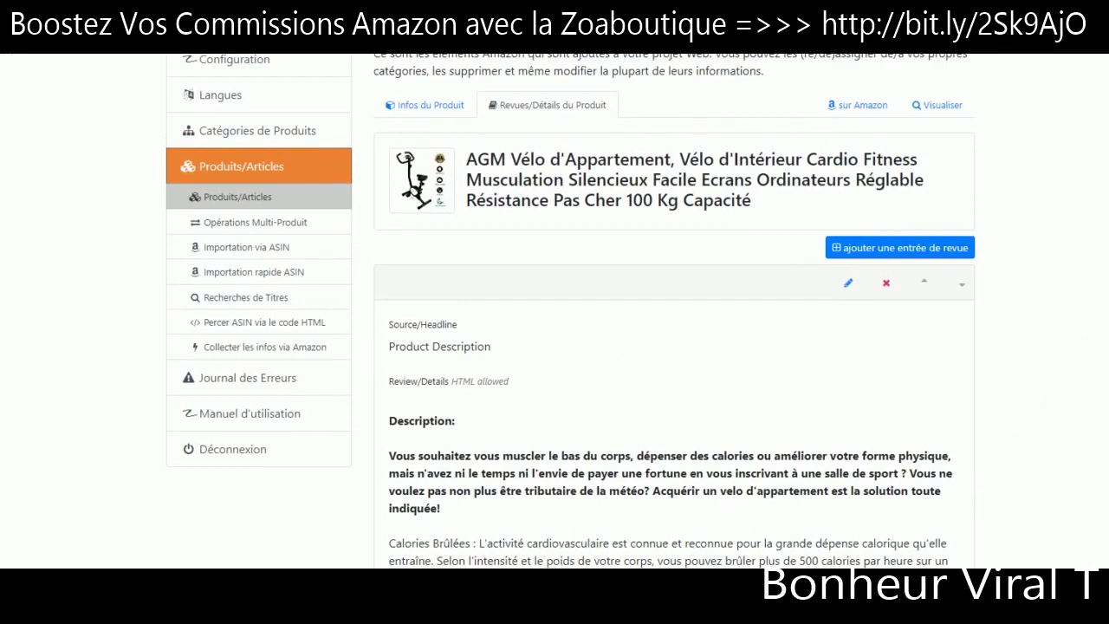
scroll(570, 310, "down", 5)
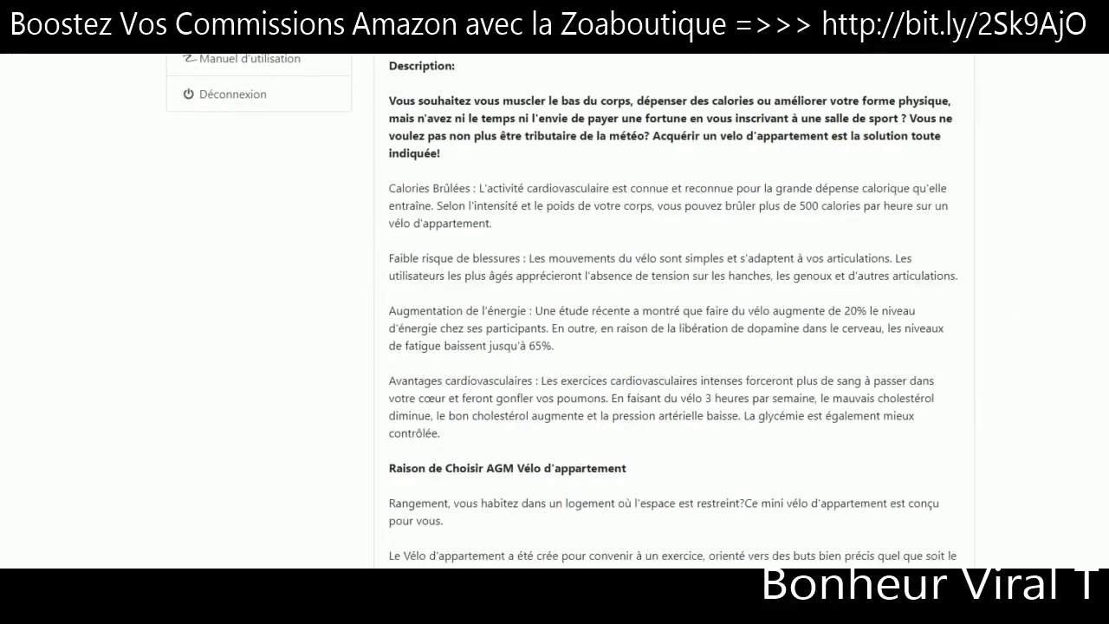
scroll(570, 310, "up", 7)
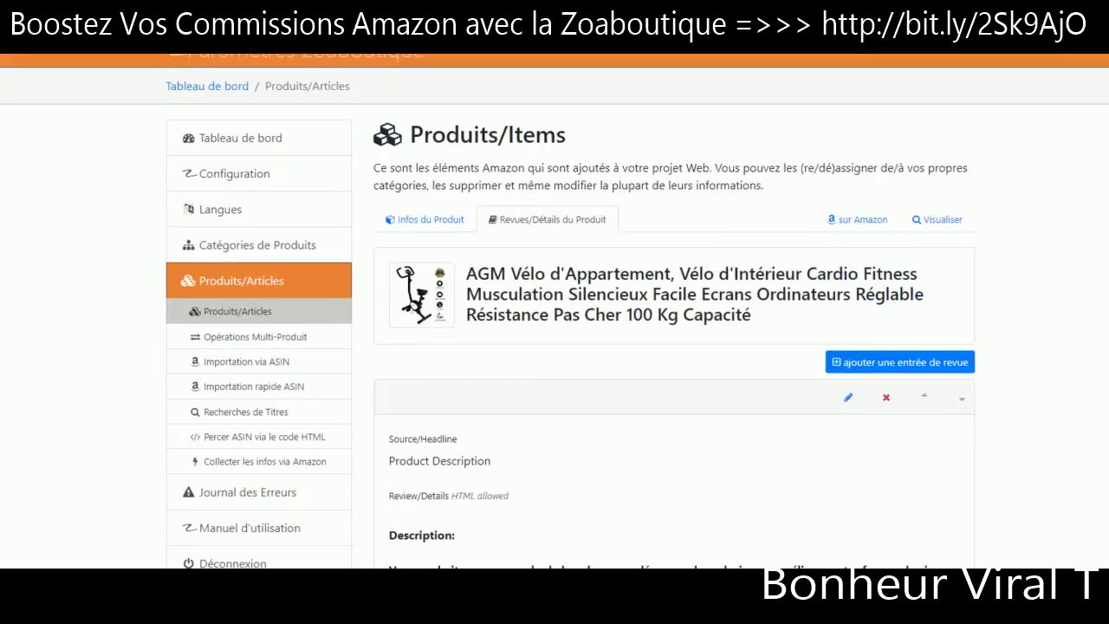